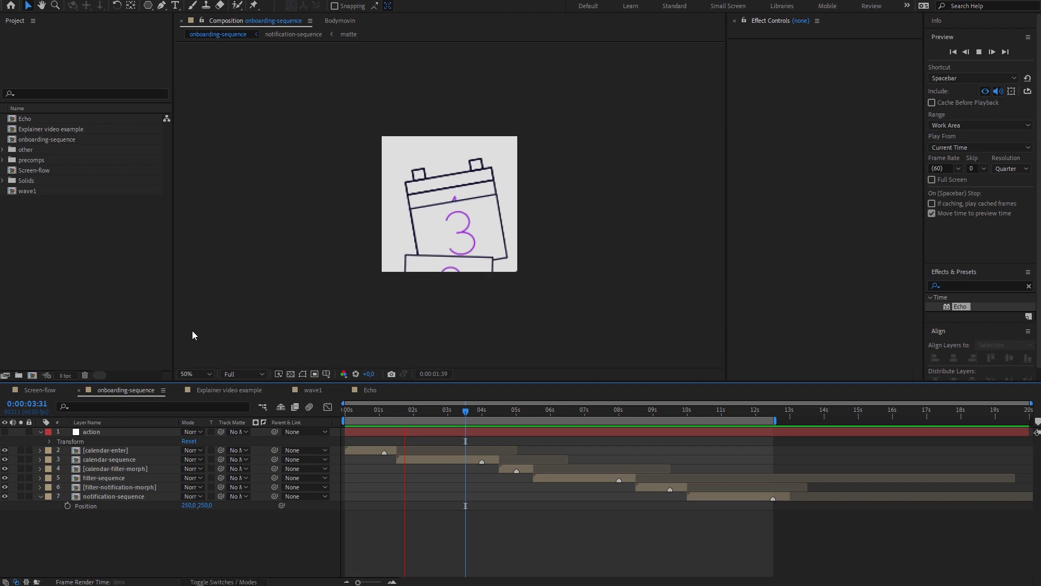
Preview the animations in the onboarding-sequence, Screen-flow and Explainer video example compositions
{"action": "key", "text": "space"}
{"action": "key", "text": "space"}
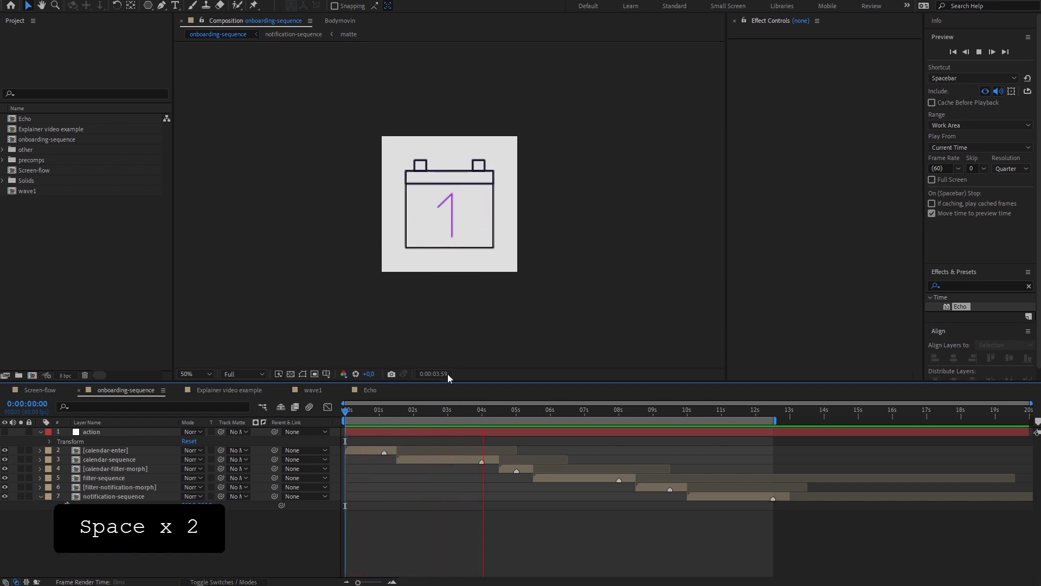
{"action": "left_click", "coordinate": [411, 410]}
{"action": "left_click", "coordinate": [44, 390]}
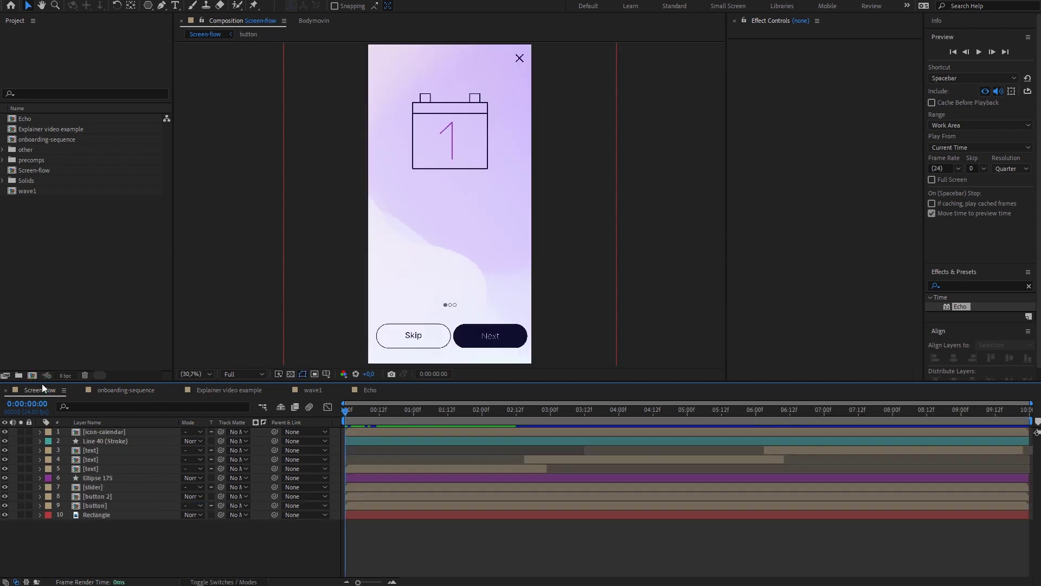
{"action": "key", "text": "space"}
{"action": "key", "text": "space"}
{"action": "key", "text": "space"}
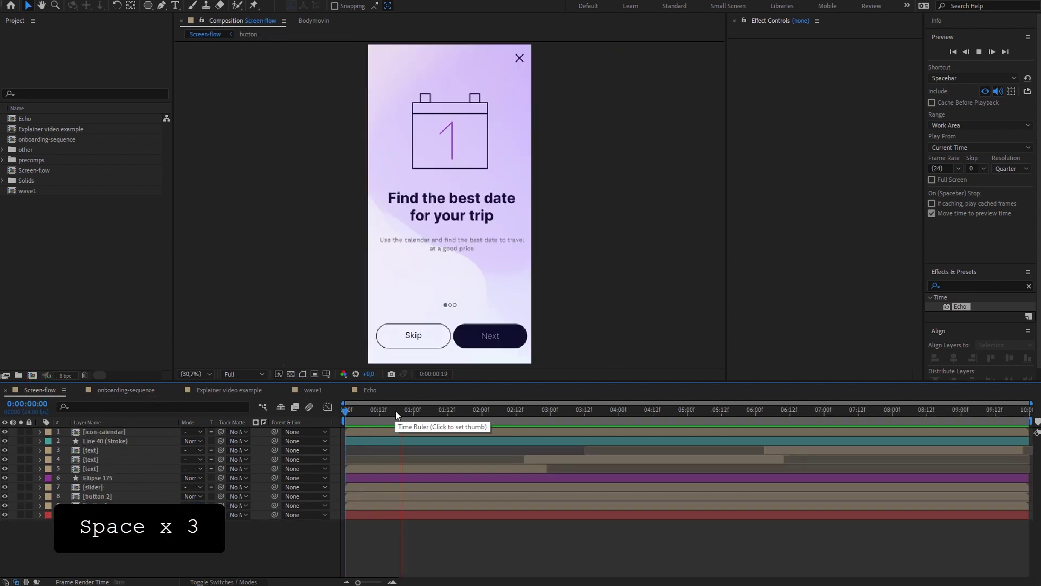
{"action": "left_click", "coordinate": [229, 389]}
{"action": "key", "text": "space"}
{"action": "key", "text": "space"}
{"action": "key", "text": "space"}
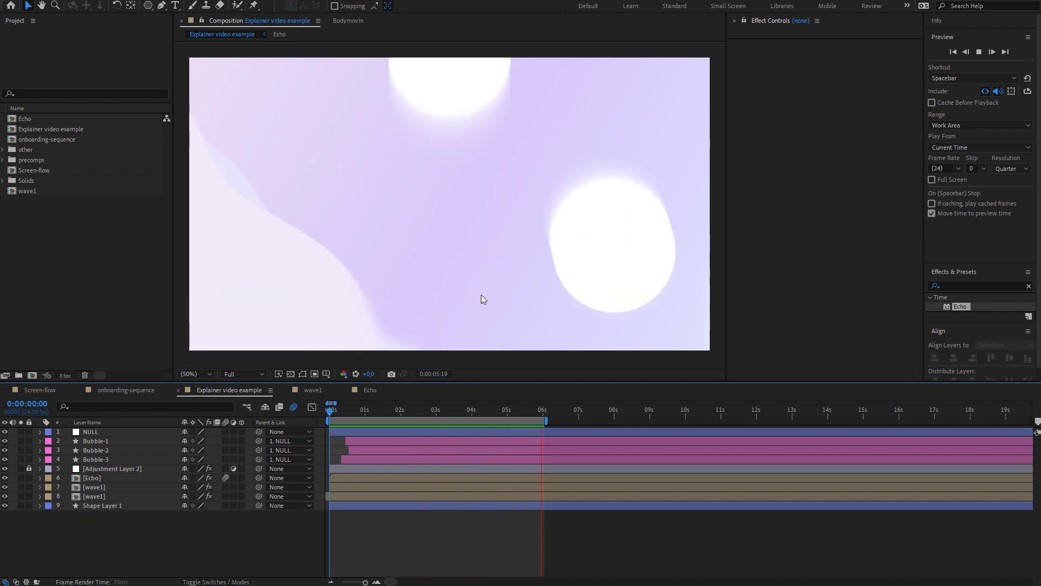
{"action": "left_click", "coordinate": [304, 408]}
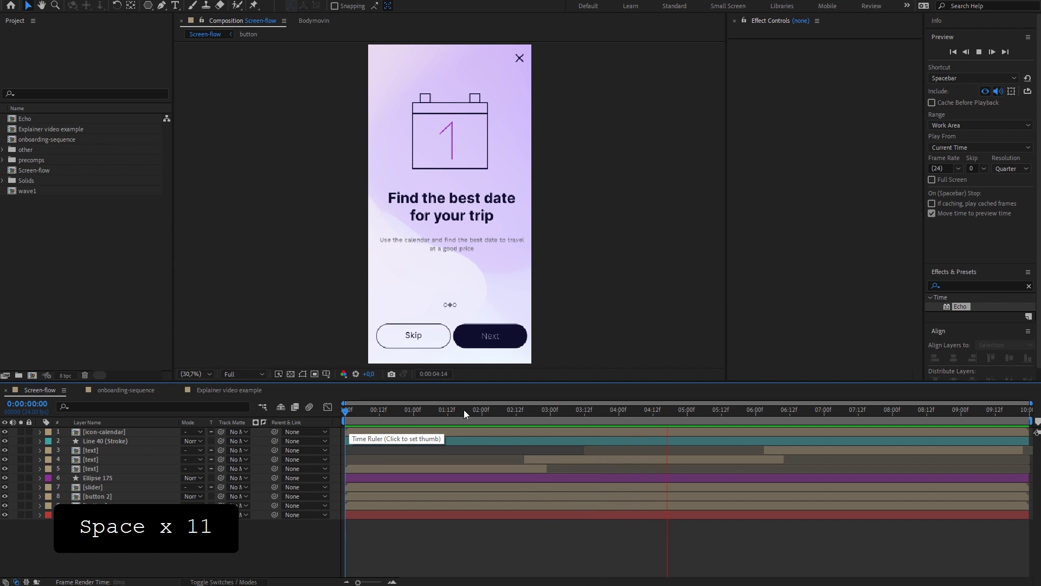
Replace the icon-calendar layer in the Screen-flow composition with the onboarding-sequence composition and preview it
{"action": "left_click_drag", "start_coordinate": [464, 414], "coordinate": [552, 432]}
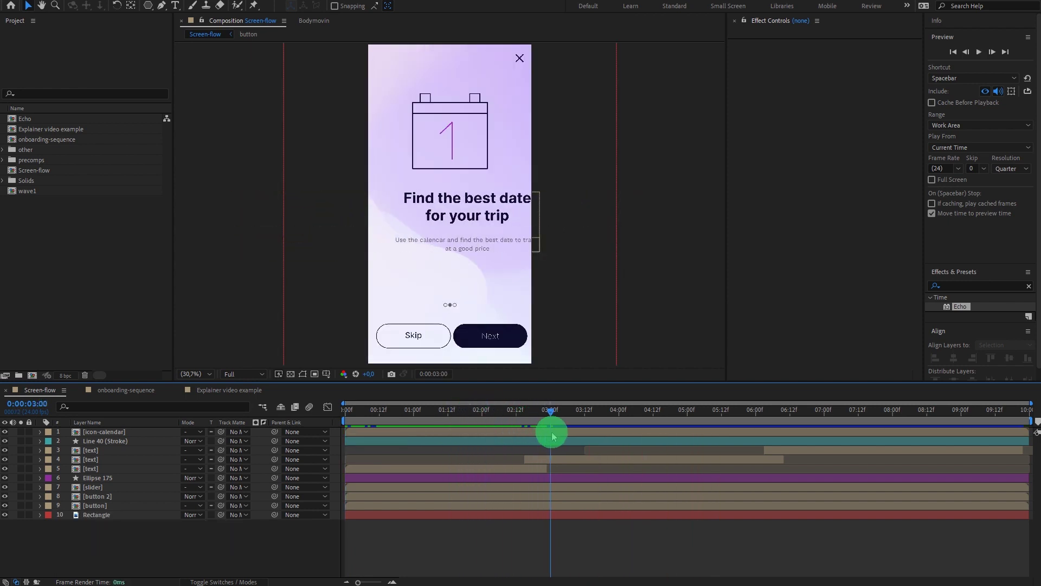
{"action": "left_click", "coordinate": [479, 104]}
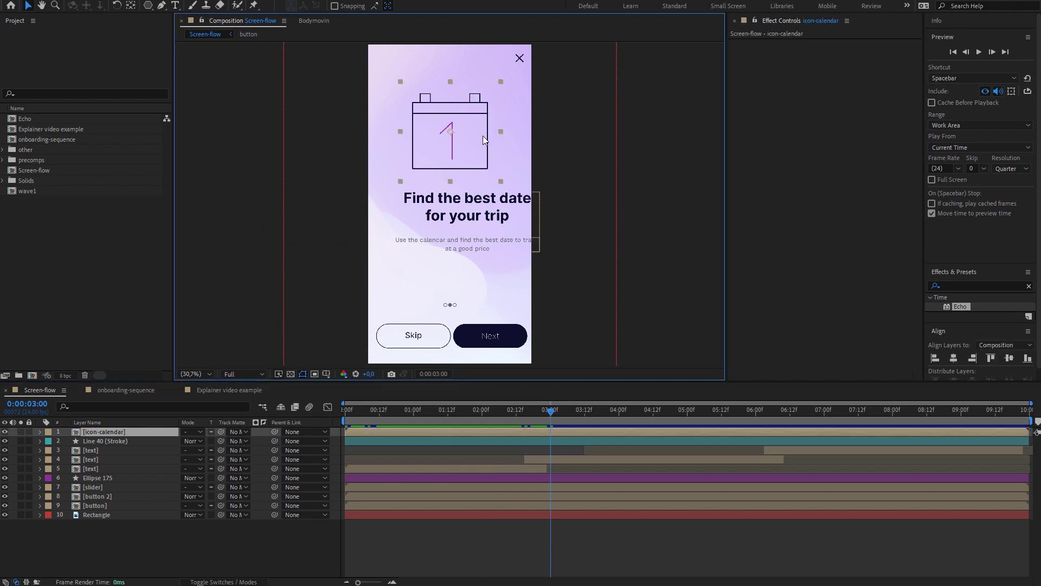
{"action": "left_click_drag", "start_coordinate": [553, 412], "coordinate": [439, 444]}
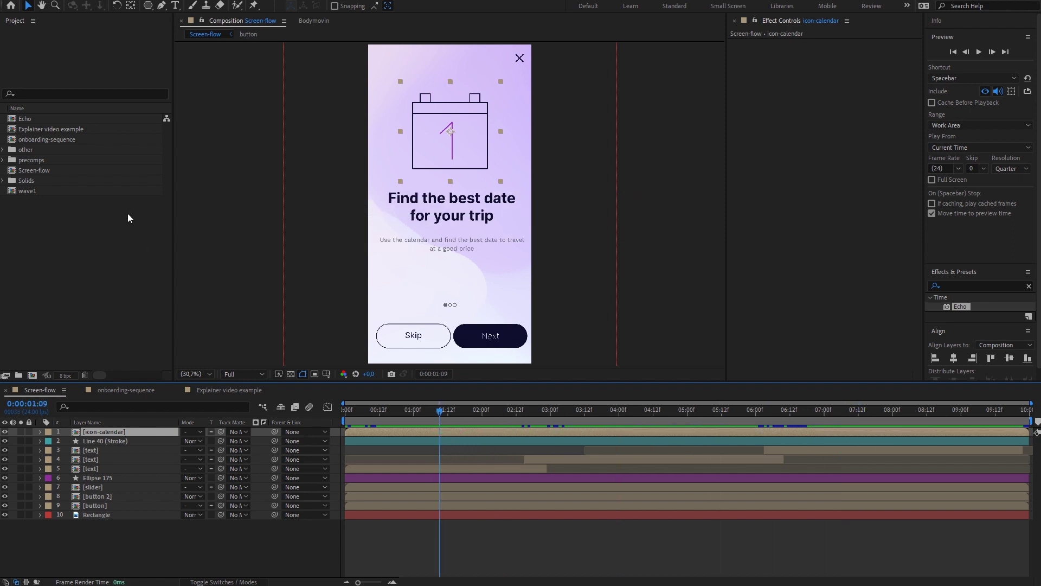
{"action": "left_click", "coordinate": [59, 139]}
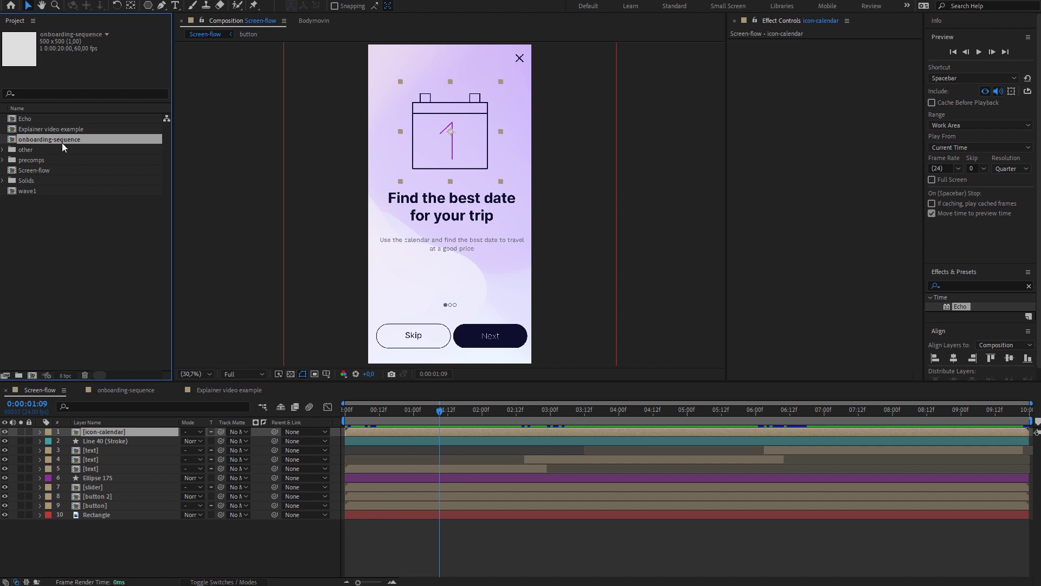
{"action": "left_click_drag", "start_coordinate": [62, 140], "coordinate": [124, 432]}
{"action": "key", "text": "space"}
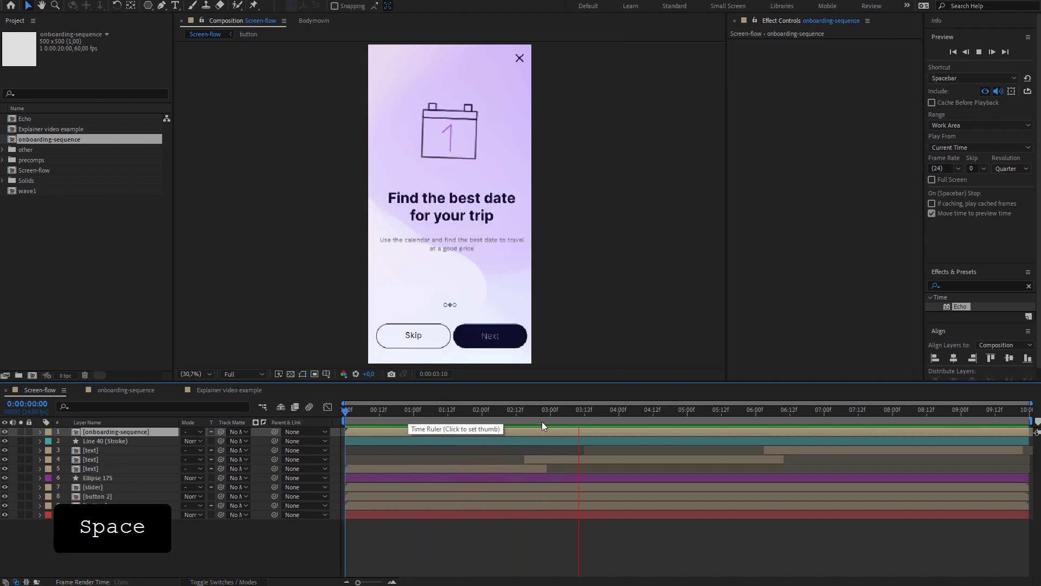
{"action": "left_click_drag", "start_coordinate": [609, 418], "coordinate": [425, 455]}
Delete the action layer inside the onboarding-sequence composition and preview the sequence
{"action": "double_click", "coordinate": [151, 431]}
{"action": "key", "text": "Delete"}
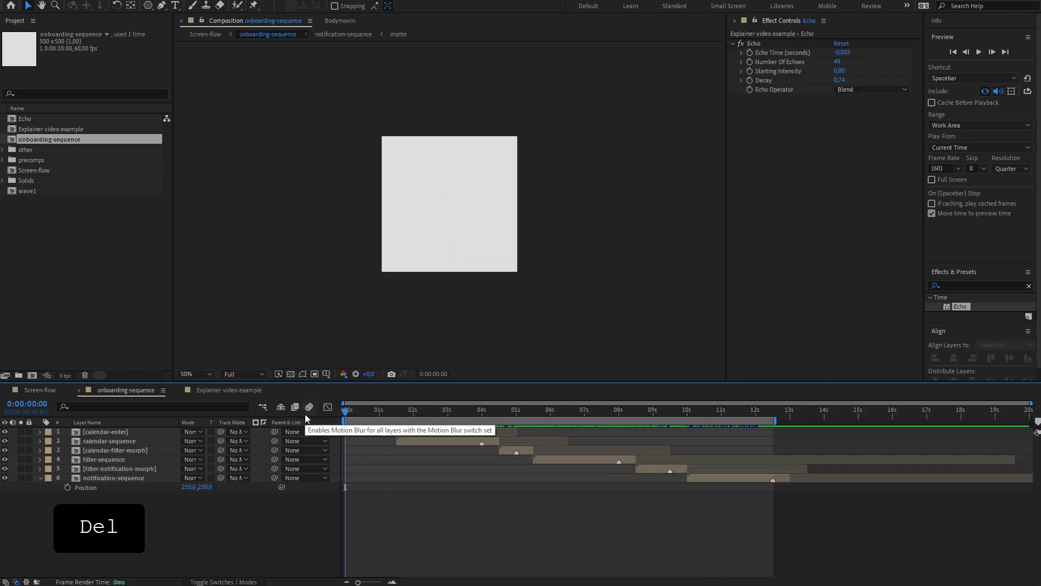
{"action": "key", "text": "space"}
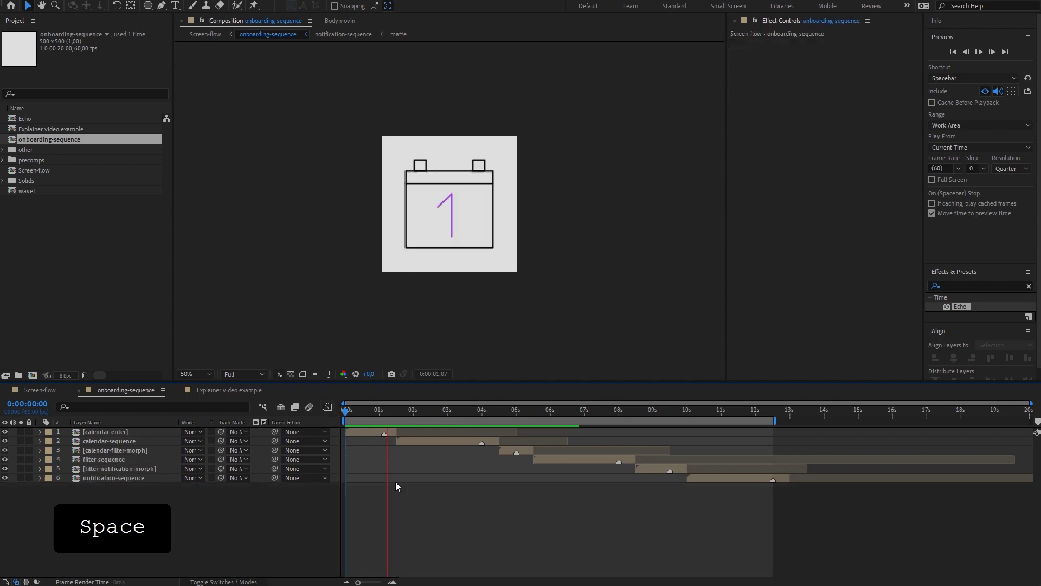
{"action": "left_click_drag", "start_coordinate": [372, 413], "coordinate": [653, 431]}
Examine in Screen-flow how the onboarding-sequence layer's icon animation lines up with the text transitions
{"action": "left_click", "coordinate": [53, 388]}
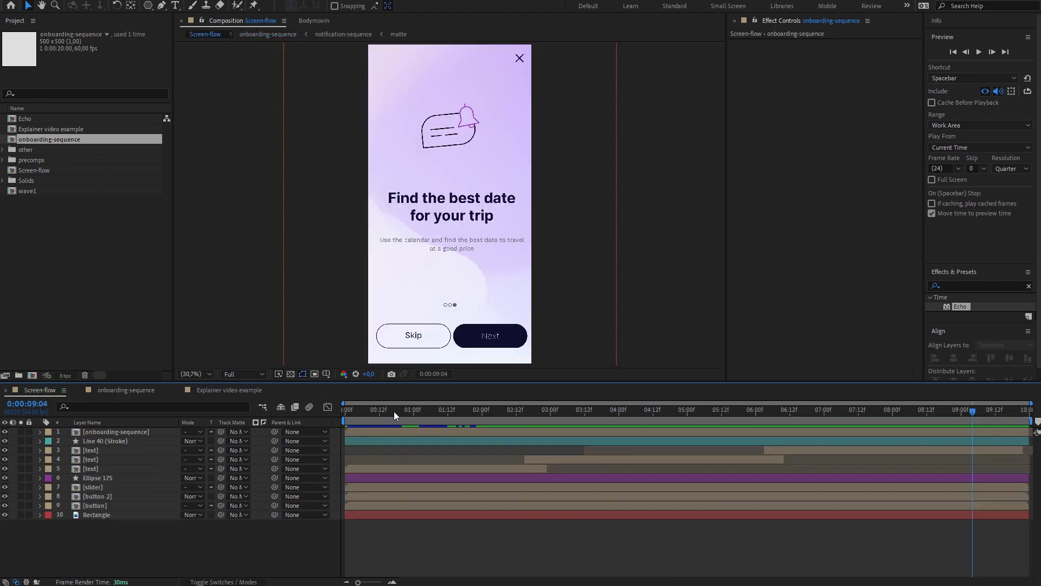
{"action": "left_click_drag", "start_coordinate": [394, 411], "coordinate": [295, 434]}
{"action": "left_click", "coordinate": [377, 433]}
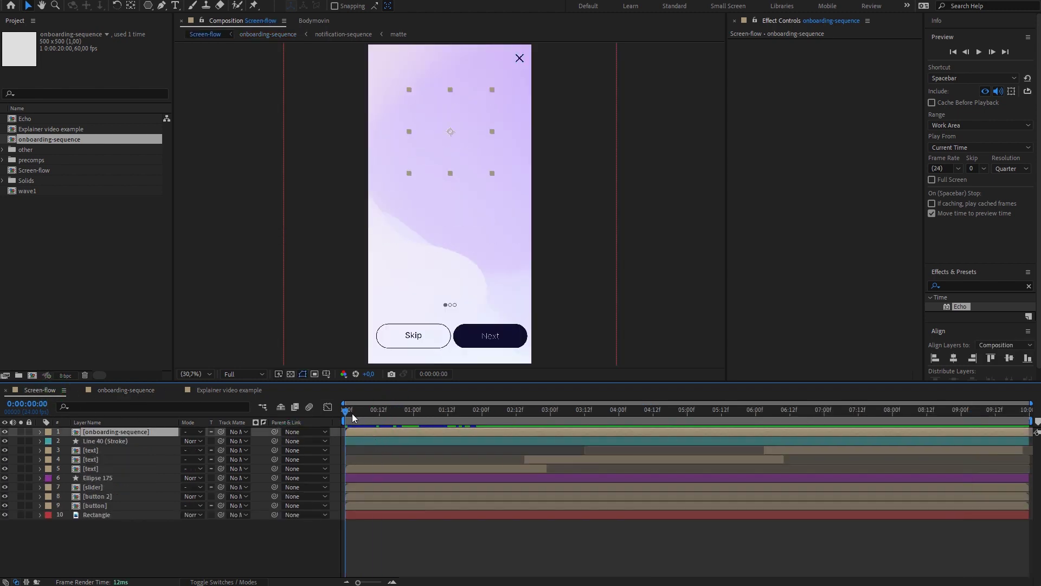
{"action": "left_click_drag", "start_coordinate": [348, 415], "coordinate": [546, 468]}
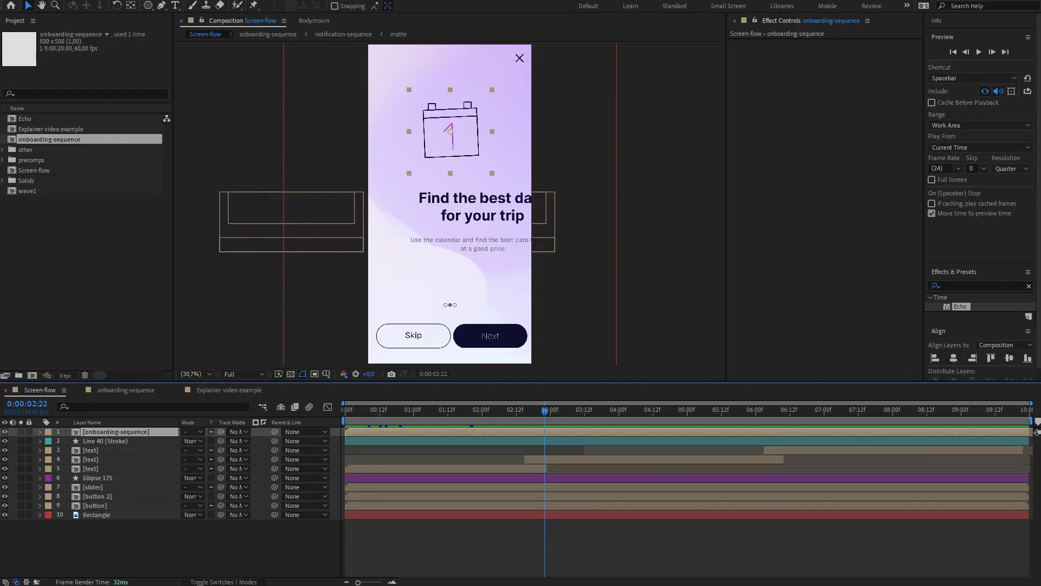
Add a null object to the onboarding-sequence composition and name it action
{"action": "left_click", "coordinate": [131, 391]}
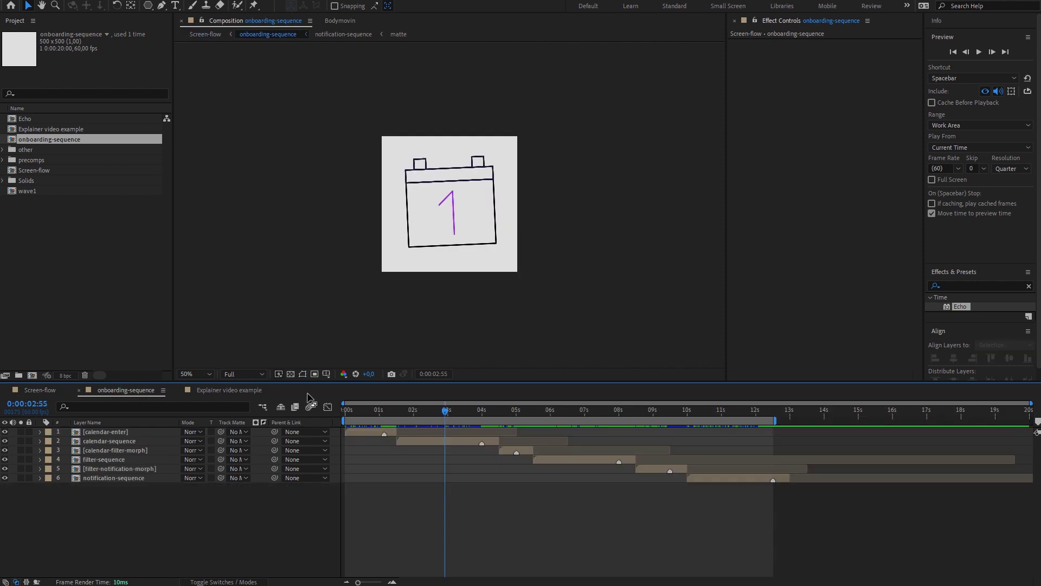
{"action": "left_click_drag", "start_coordinate": [389, 411], "coordinate": [305, 481]}
{"action": "right_click", "coordinate": [196, 516]}
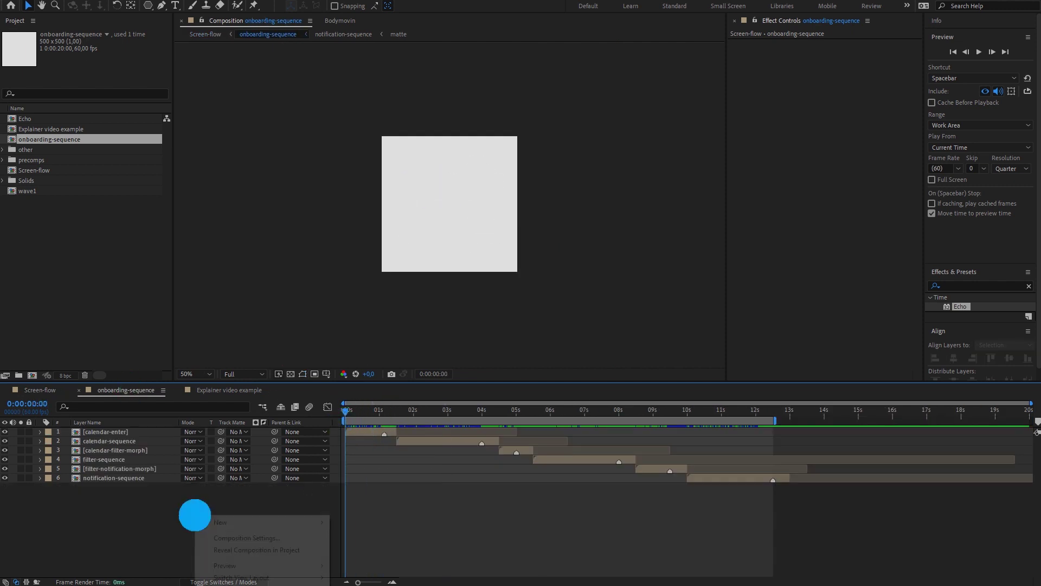
{"action": "mouse_move", "coordinate": [214, 521]}
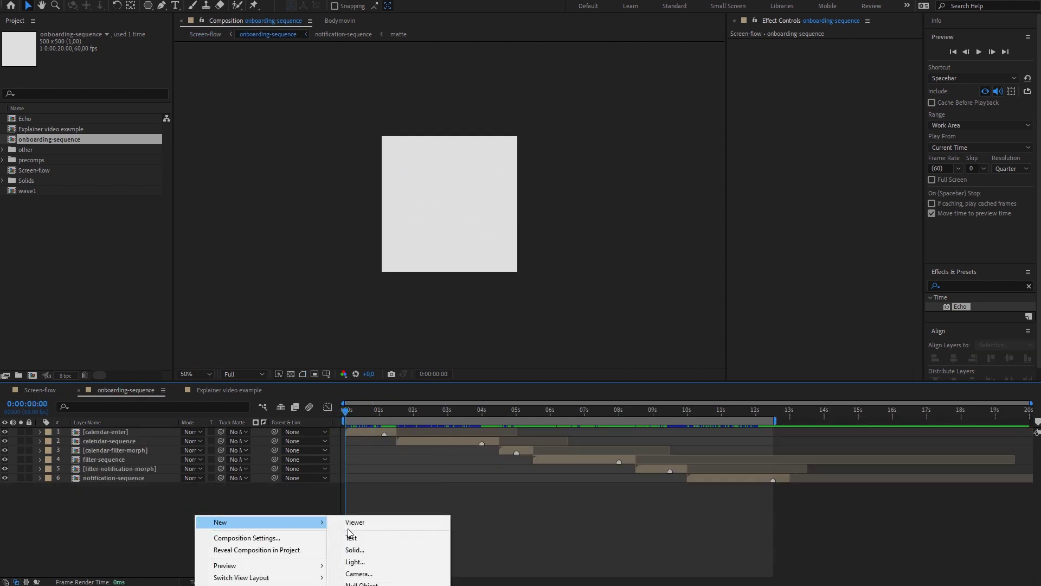
{"action": "left_click", "coordinate": [386, 575]}
{"action": "key", "text": "Return"}
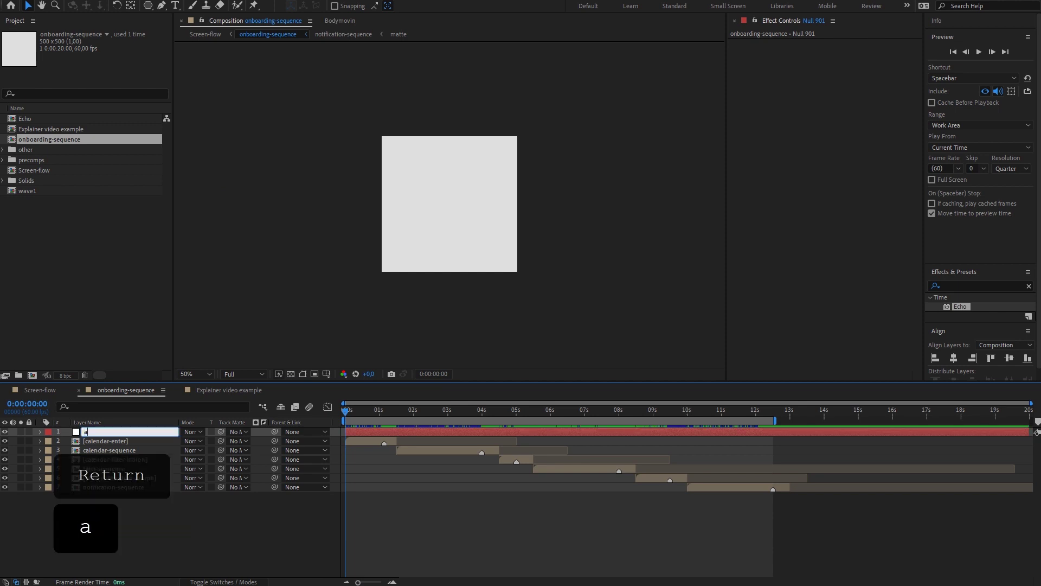
{"action": "type", "text": "action"}
{"action": "key", "text": "Return"}
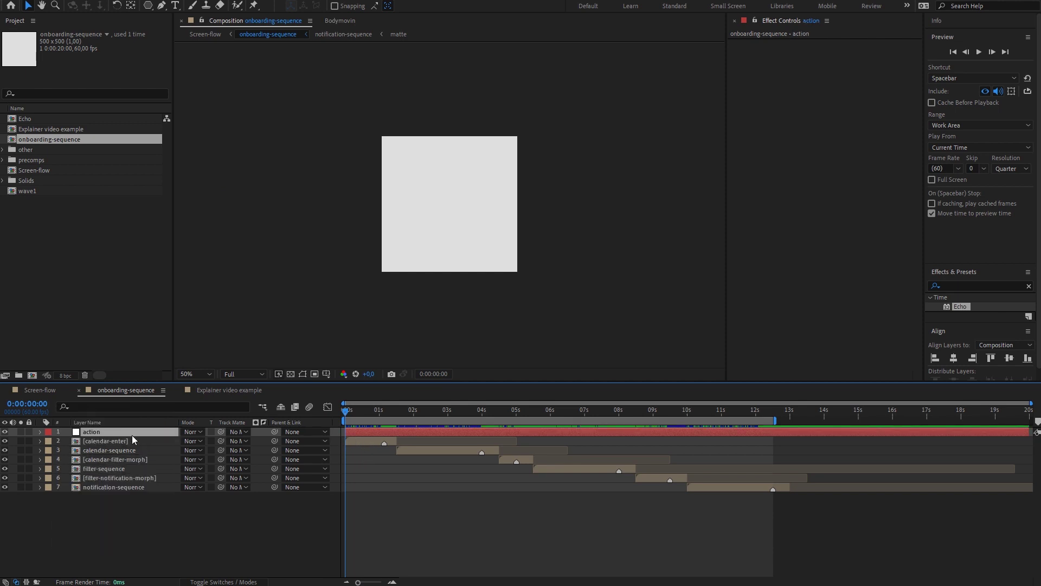
Add layer markers to the action null at 0:00:00:00 and at 0:00:01:30, where calendar-sequence starts
{"action": "key", "text": "ctrl"}
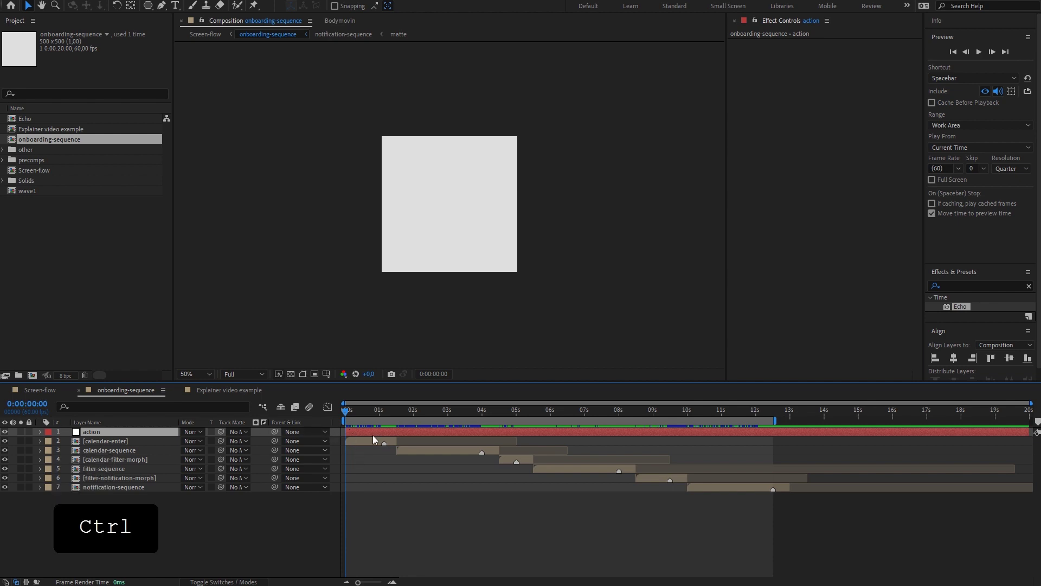
{"action": "key", "text": "KP_Multiply"}
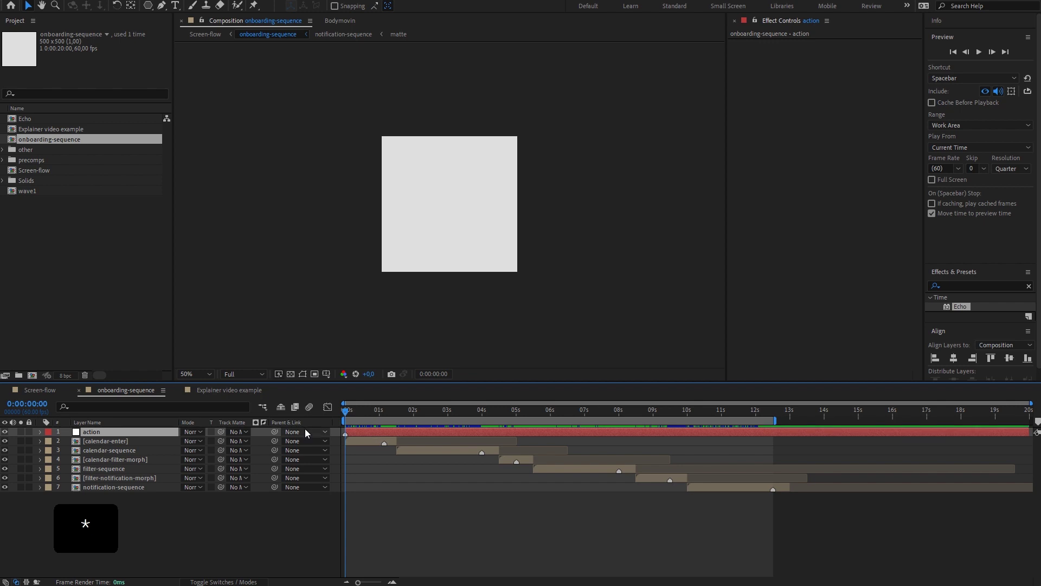
{"action": "key", "text": "shift"}
{"action": "left_click_drag", "start_coordinate": [392, 418], "coordinate": [395, 416]}
{"action": "key", "text": "shift"}
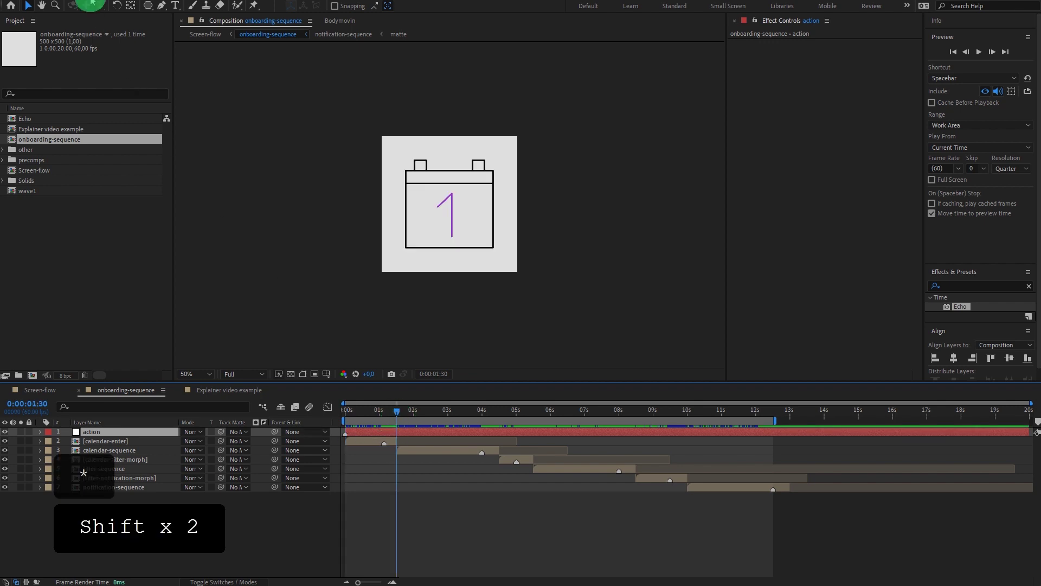
{"action": "left_click", "coordinate": [91, 3]}
{"action": "mouse_move", "coordinate": [162, 197]}
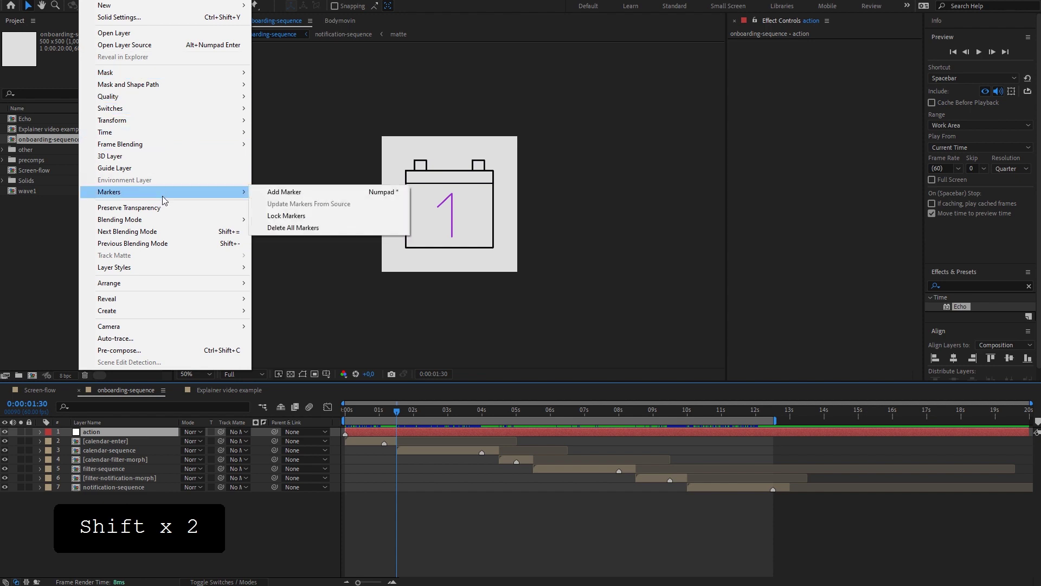
{"action": "left_click", "coordinate": [268, 192]}
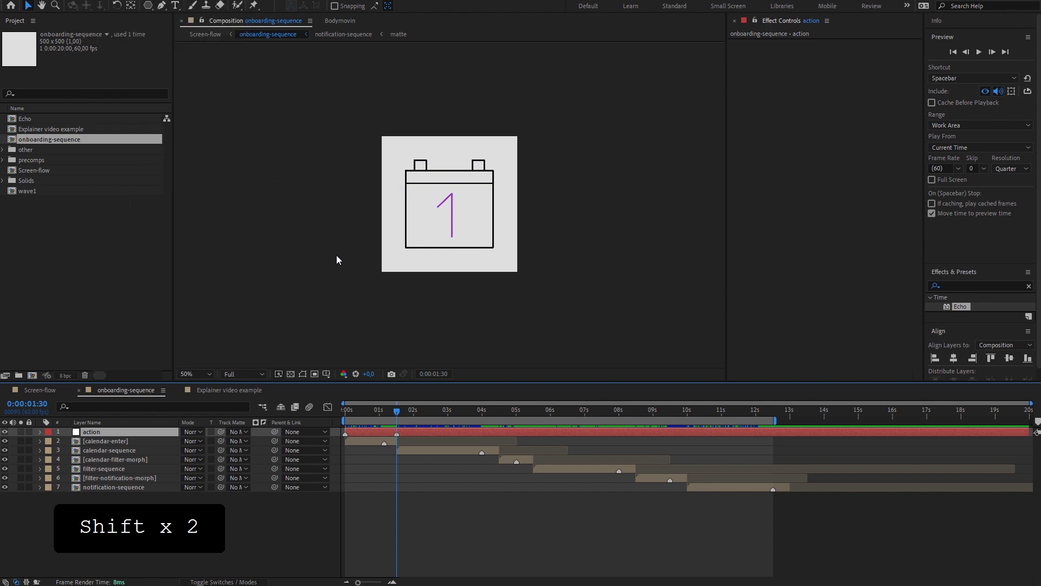
Add layer markers to the action null at 0:00:04:30, 0:00:05:30, 0:00:08:30 and 0:00:10:00, where the remaining clips start
{"action": "left_click_drag", "start_coordinate": [397, 415], "coordinate": [499, 452]}
{"action": "key", "text": "shift"}
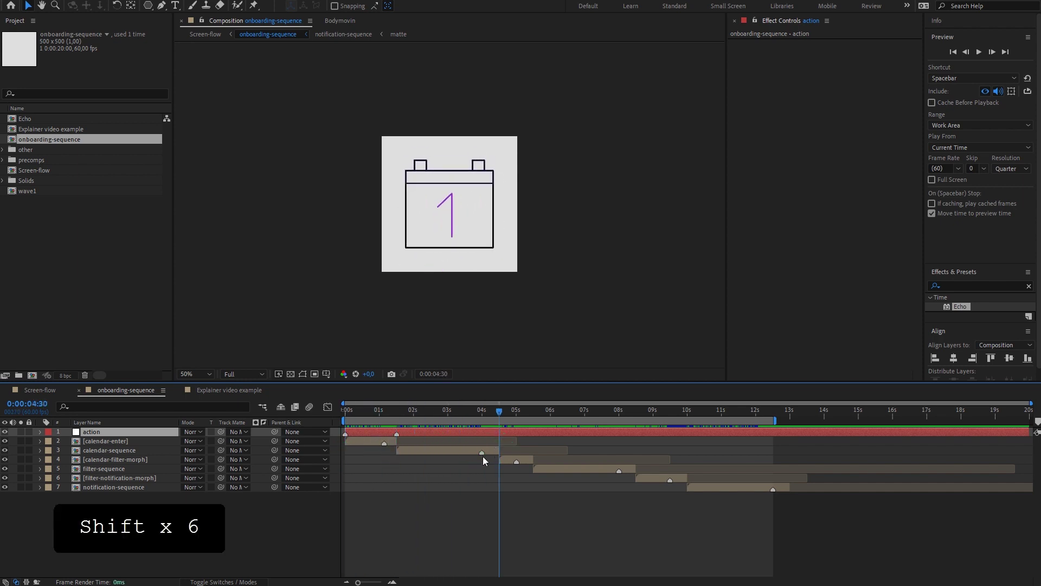
{"action": "key", "text": "KP_Multiply"}
{"action": "left_click", "coordinate": [534, 409]}
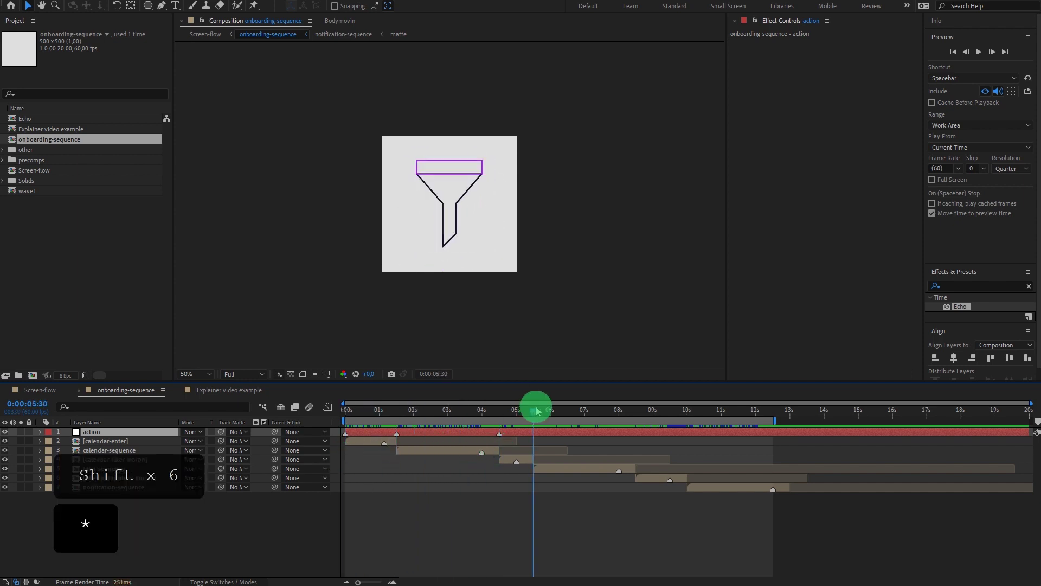
{"action": "key", "text": "shift"}
{"action": "key", "text": "KP_Multiply"}
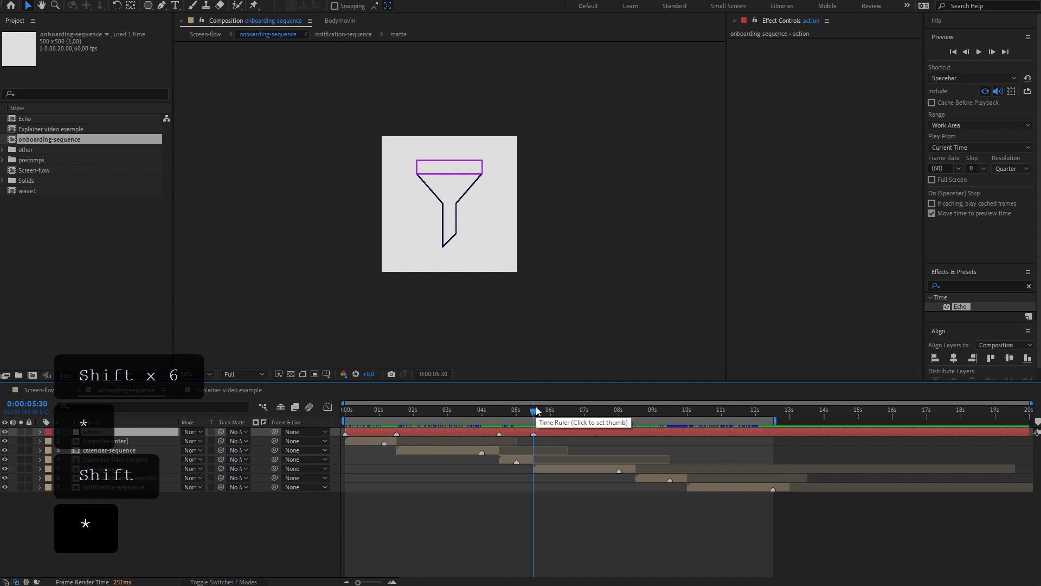
{"action": "left_click", "coordinate": [635, 413], "text": "shift"}
{"action": "key", "text": "KP_Multiply"}
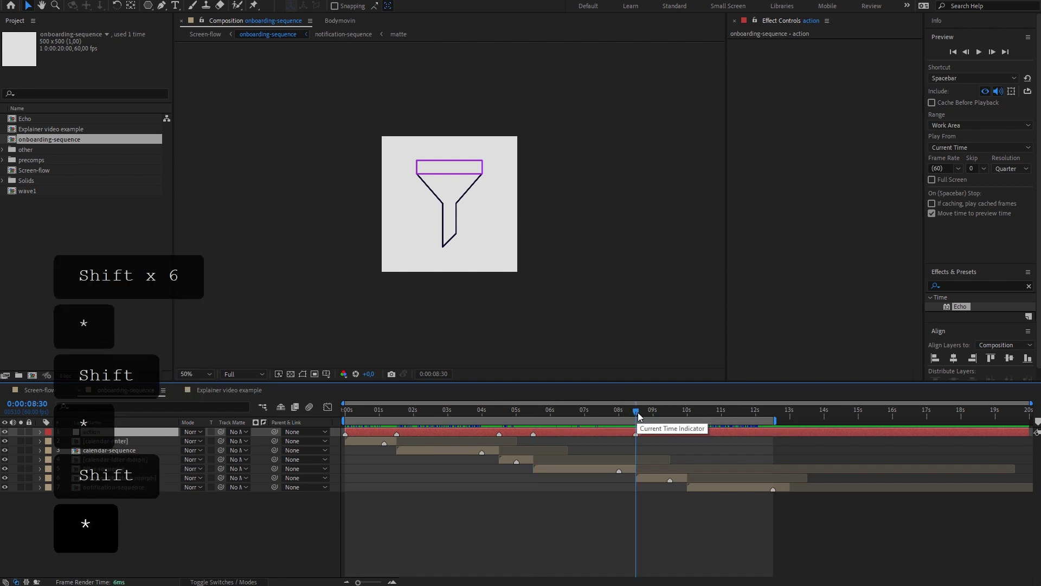
{"action": "left_click", "coordinate": [687, 412], "text": "shift"}
{"action": "key", "text": "KP_Multiply"}
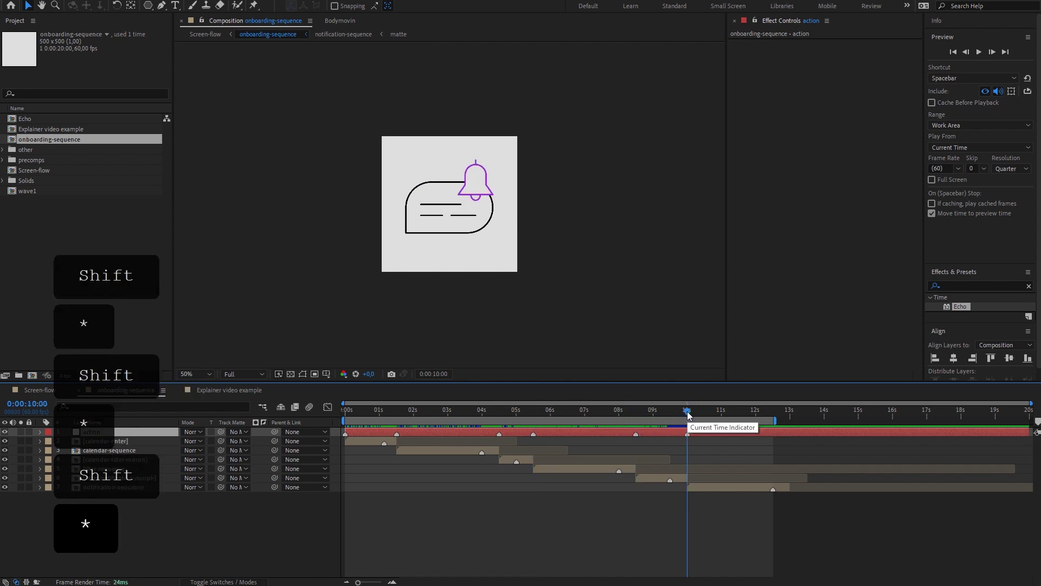
Set the comment of the action null's marker at 0:00:00:00 to "in"
{"action": "left_click_drag", "start_coordinate": [687, 413], "coordinate": [314, 460]}
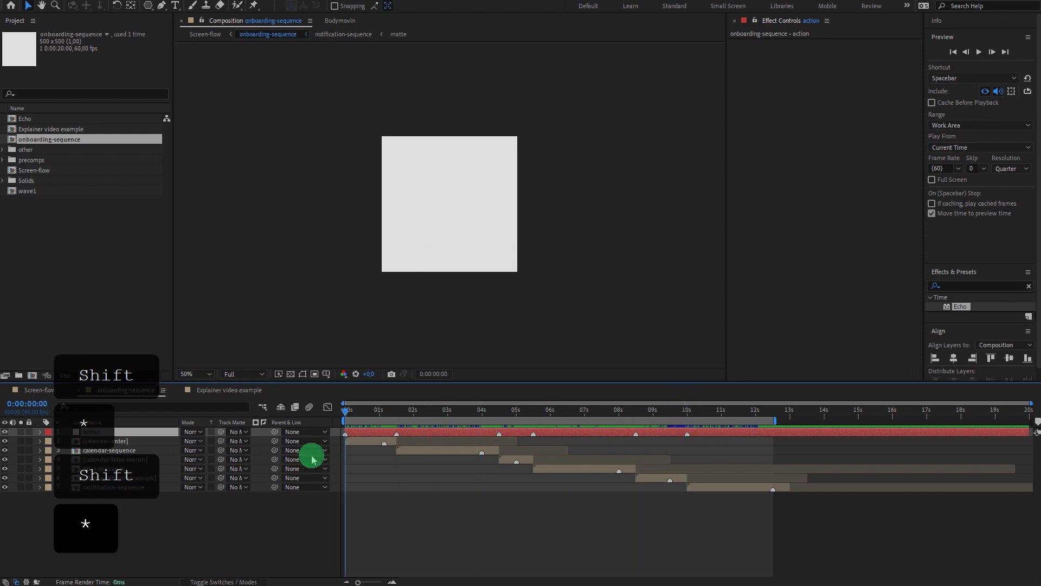
{"action": "right_click", "coordinate": [346, 434]}
{"action": "left_click", "coordinate": [355, 441]}
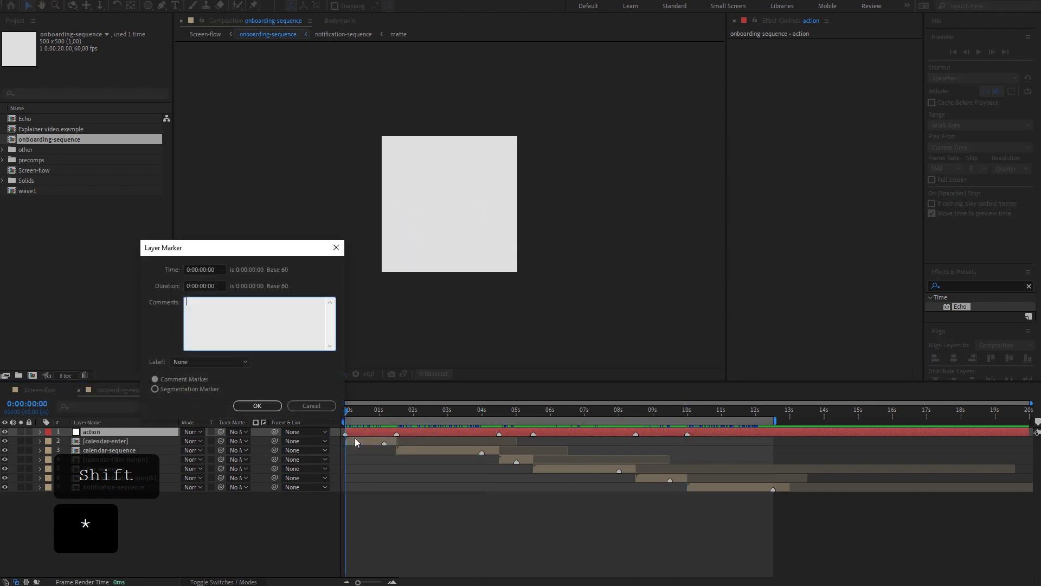
{"action": "type", "text": "in"}
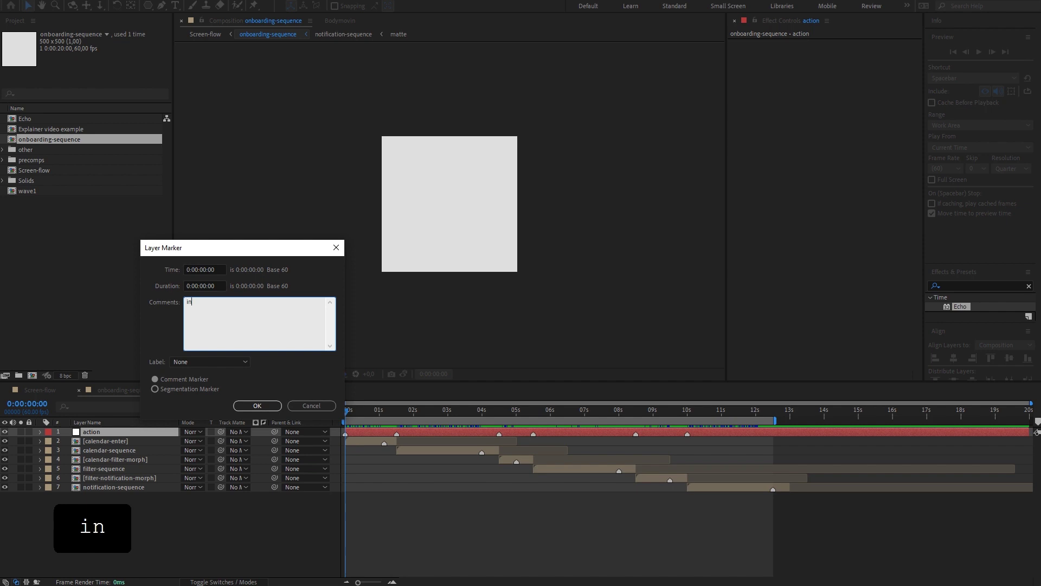
{"action": "left_click", "coordinate": [277, 405]}
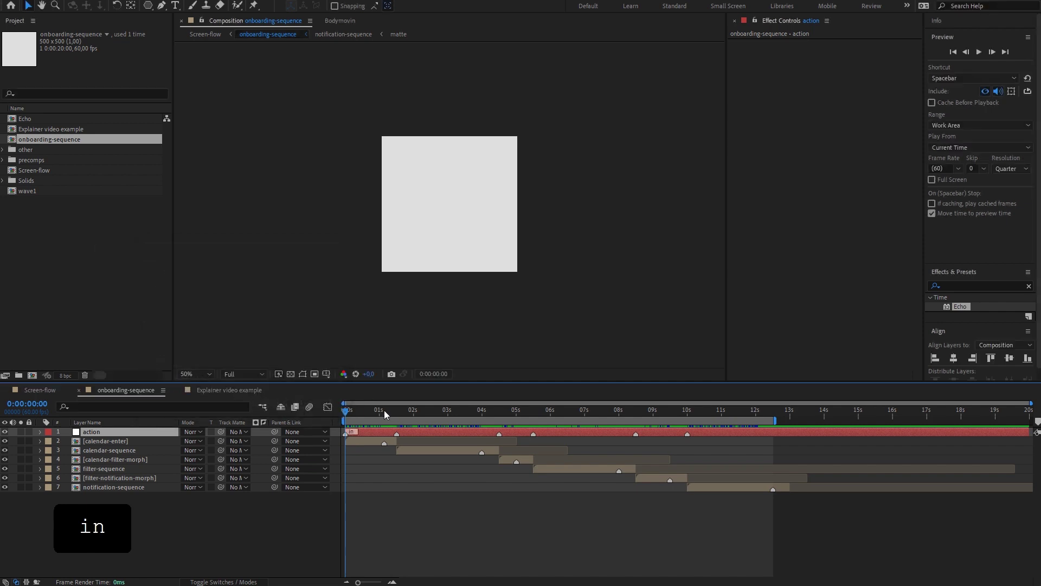
Set the comment of the action null's marker at 0:00:01:30 to "hover-cal"
{"action": "left_click", "coordinate": [398, 413]}
{"action": "right_click", "coordinate": [397, 433]}
{"action": "left_click", "coordinate": [407, 441]}
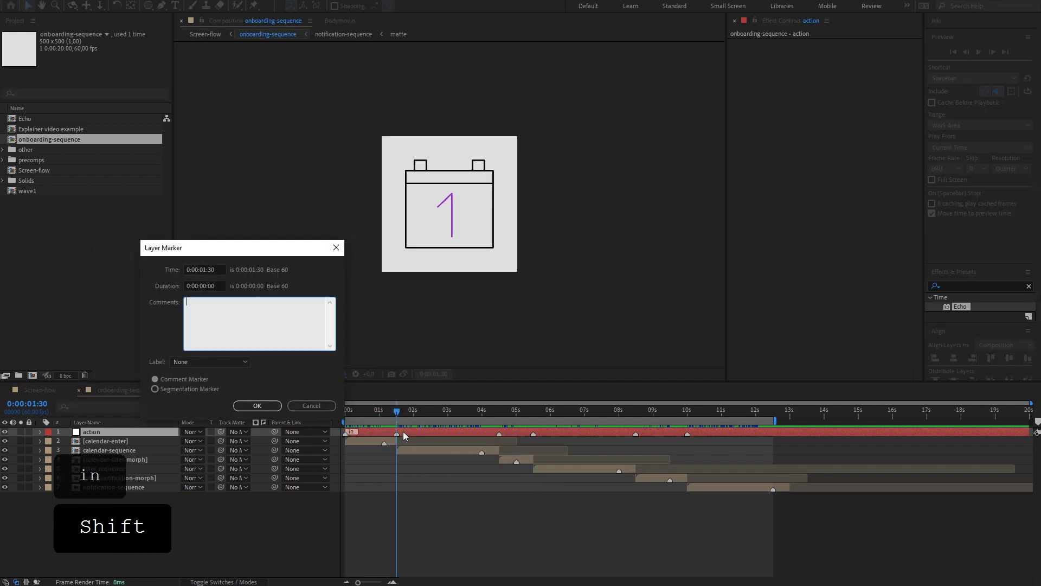
{"action": "type", "text": "hover-cal"}
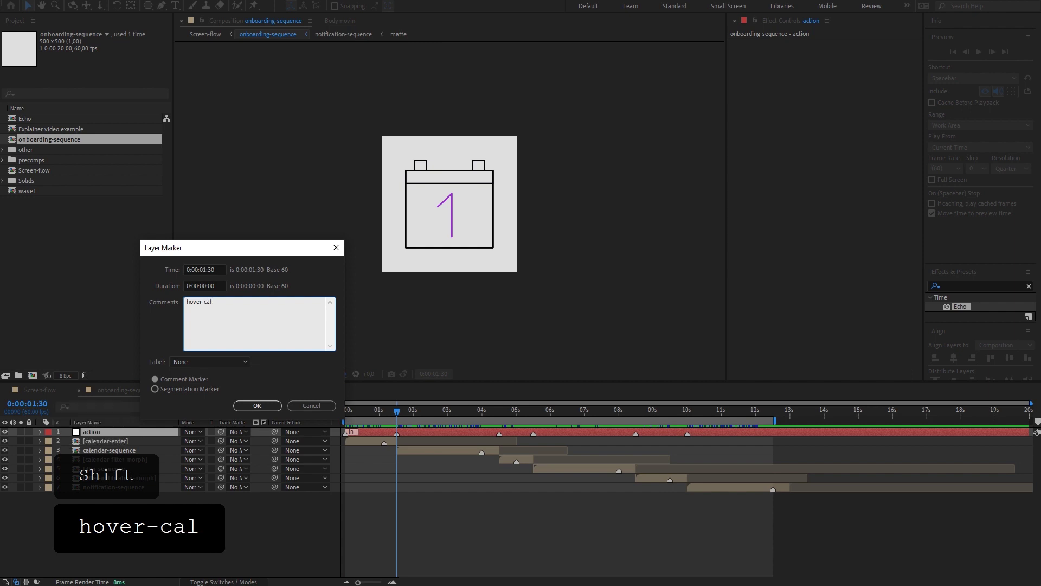
{"action": "left_click", "coordinate": [257, 406]}
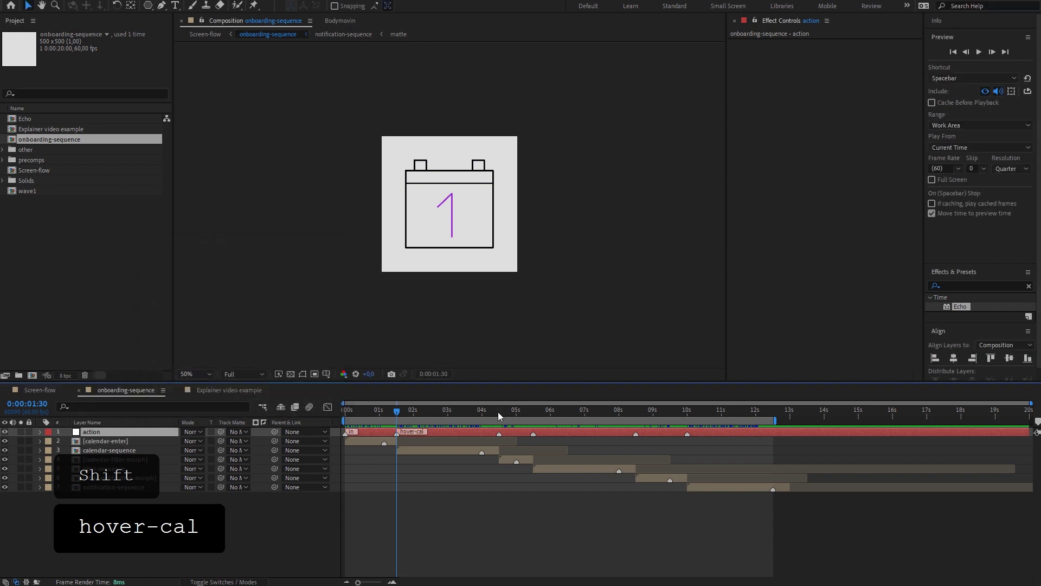
Set the comment of the action null's marker at 0:00:04:30 to "morph-1"
{"action": "left_click", "coordinate": [497, 412], "text": "shift"}
{"action": "right_click", "coordinate": [502, 435]}
{"action": "left_click", "coordinate": [499, 432]}
{"action": "right_click", "coordinate": [499, 432]}
{"action": "left_click", "coordinate": [521, 439]}
{"action": "type", "text": "morph-1"}
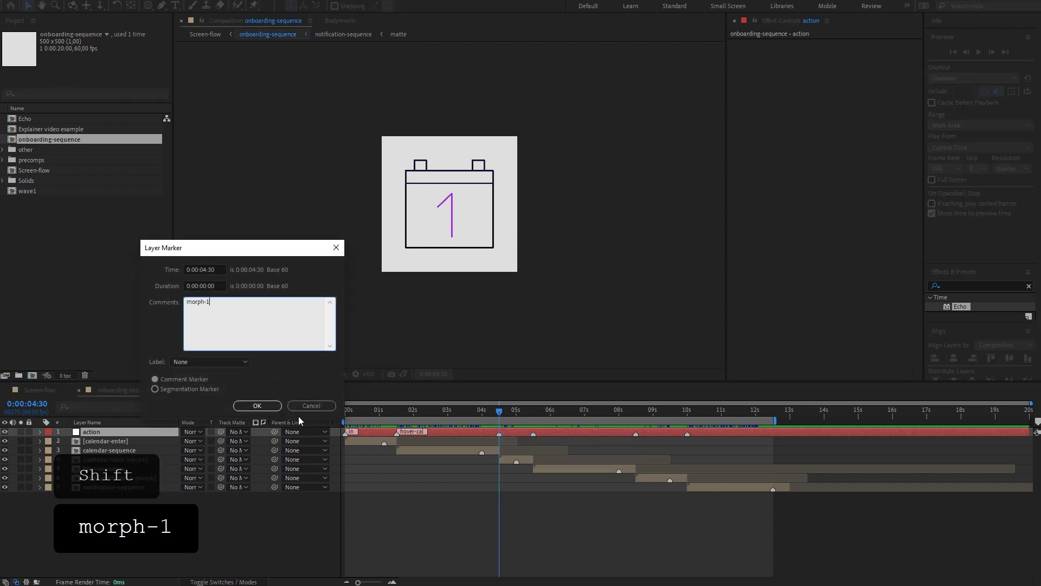
{"action": "left_click", "coordinate": [258, 406]}
Set the comment of the action null's marker at 0:00:05:30 to "hover-fil"
{"action": "left_click", "coordinate": [533, 413], "text": "shift"}
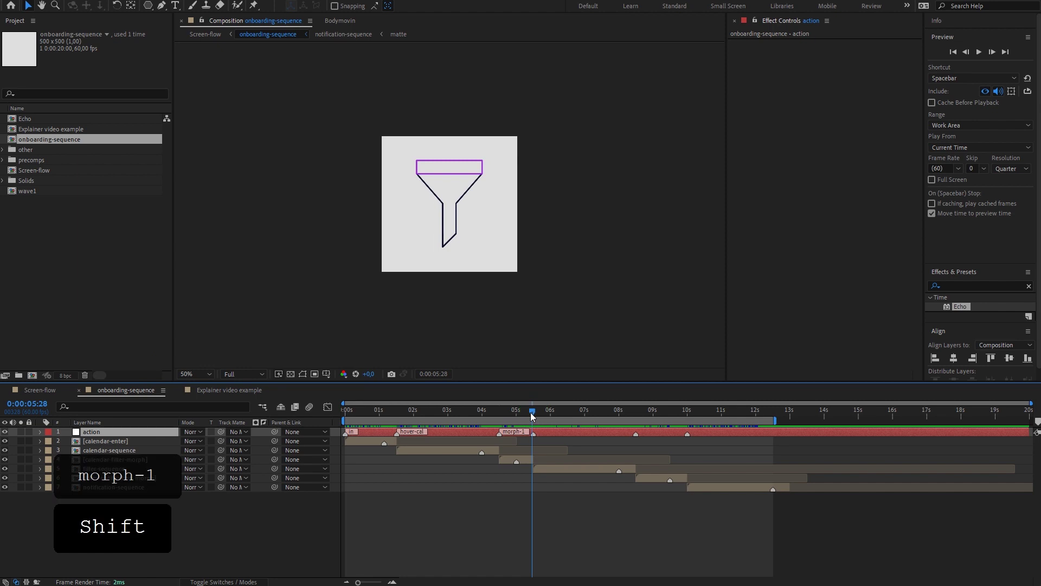
{"action": "right_click", "coordinate": [530, 434]}
{"action": "right_click", "coordinate": [533, 434]}
{"action": "left_click", "coordinate": [542, 439]}
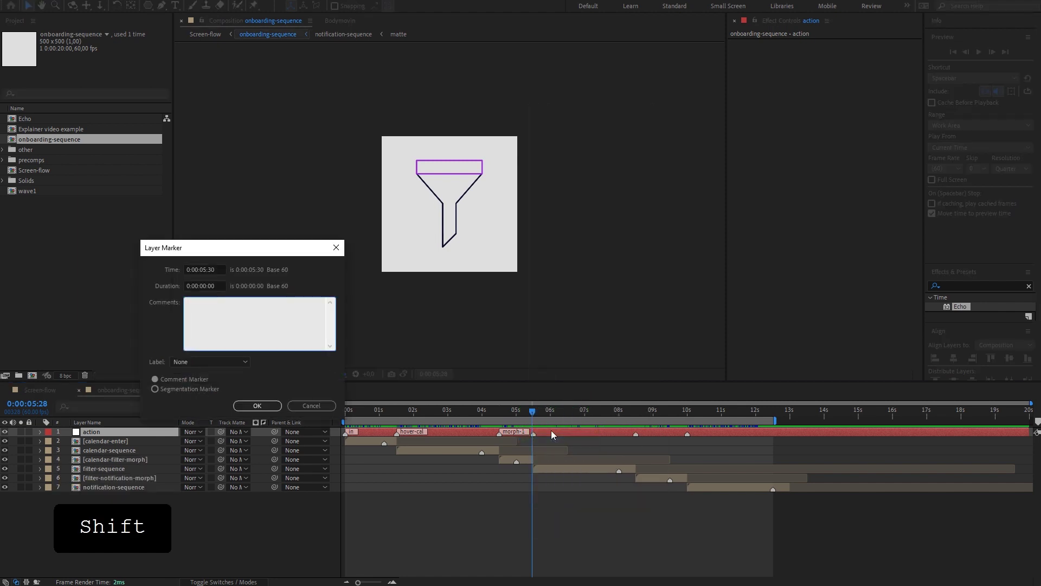
{"action": "type", "text": "hover"}
{"action": "type", "text": "-fo;"}
{"action": "key", "text": "BackSpace"}
{"action": "key", "text": "BackSpace"}
{"action": "type", "text": "il"}
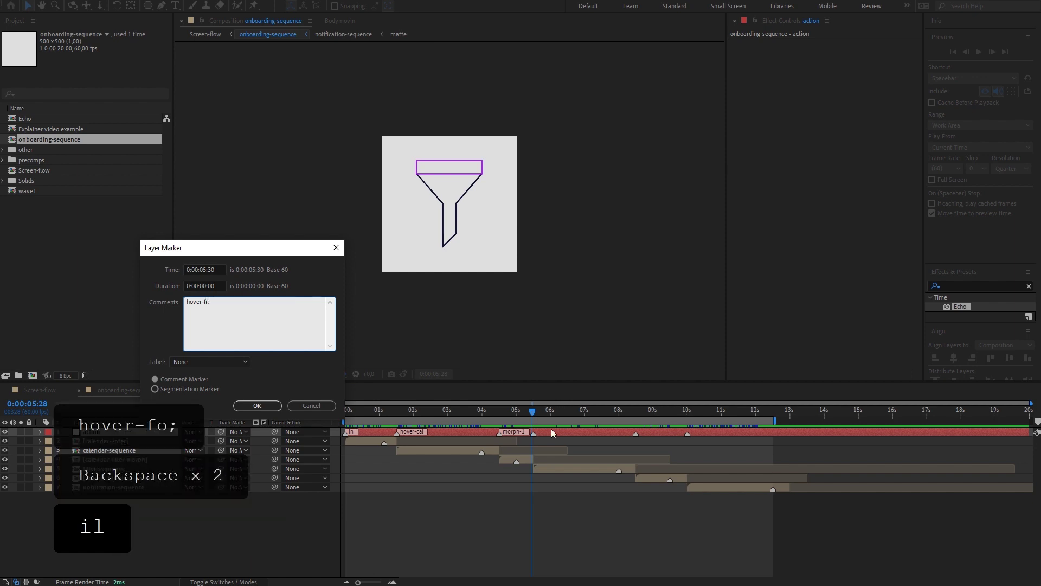
{"action": "left_click", "coordinate": [257, 405]}
Set the comment of the action null's marker at 0:00:08:30 to "moprh-2"
{"action": "right_click", "coordinate": [636, 434]}
{"action": "left_click", "coordinate": [645, 438]}
{"action": "type", "text": "mop"}
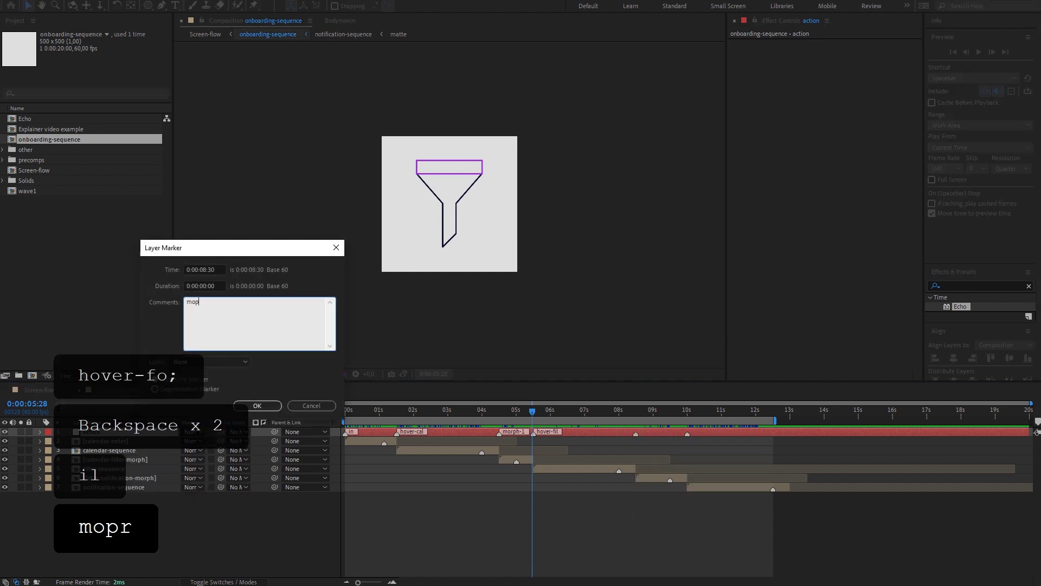
{"action": "type", "text": "rh-2"}
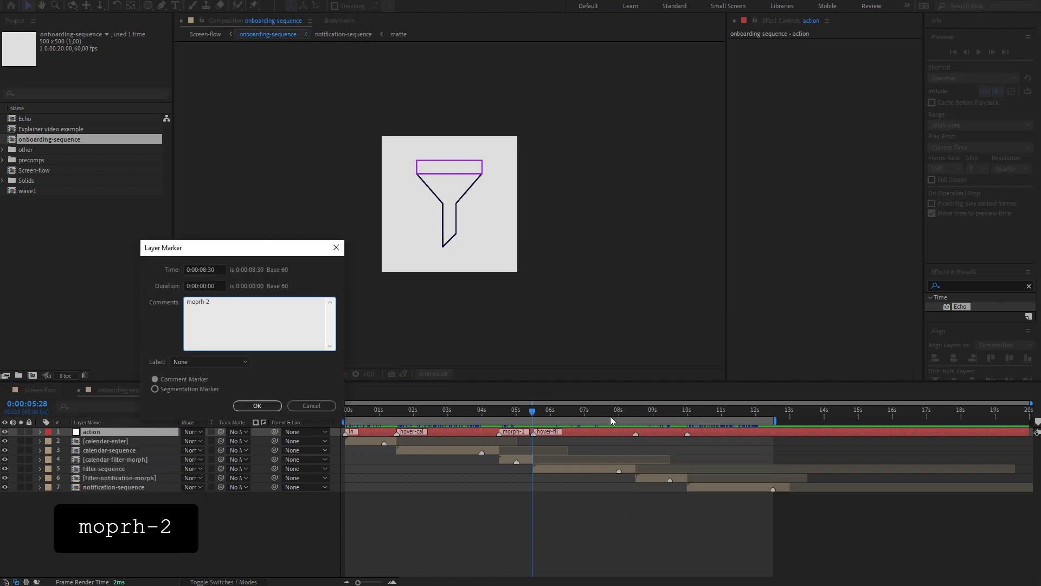
{"action": "left_click", "coordinate": [257, 406]}
Set the comment of the action null's marker at 0:00:10:00 to "hover-not"
{"action": "left_click_drag", "start_coordinate": [640, 413], "coordinate": [687, 422]}
{"action": "right_click", "coordinate": [688, 432]}
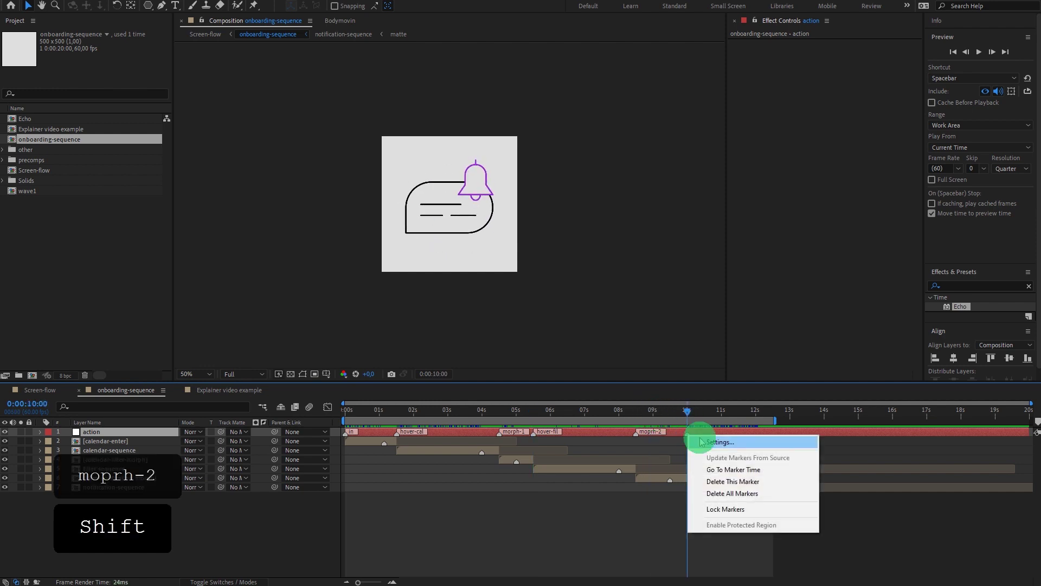
{"action": "left_click", "coordinate": [705, 438]}
{"action": "type", "text": "hve"}
{"action": "key", "text": "BackSpace"}
{"action": "type", "text": "o"}
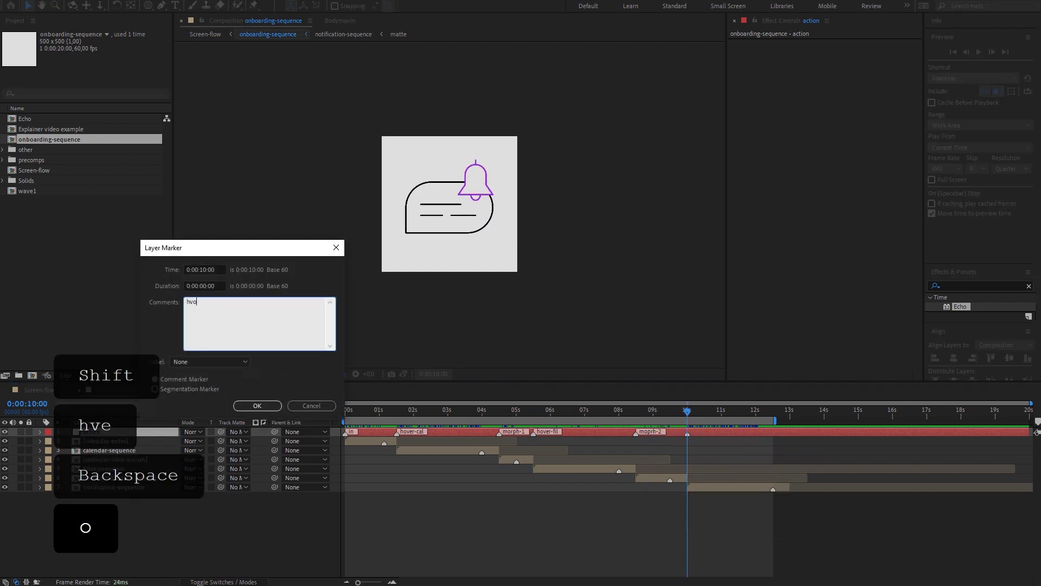
{"action": "key", "text": "BackSpace"}
{"action": "key", "text": "BackSpace"}
{"action": "type", "text": "over="}
{"action": "key", "text": "BackSpace"}
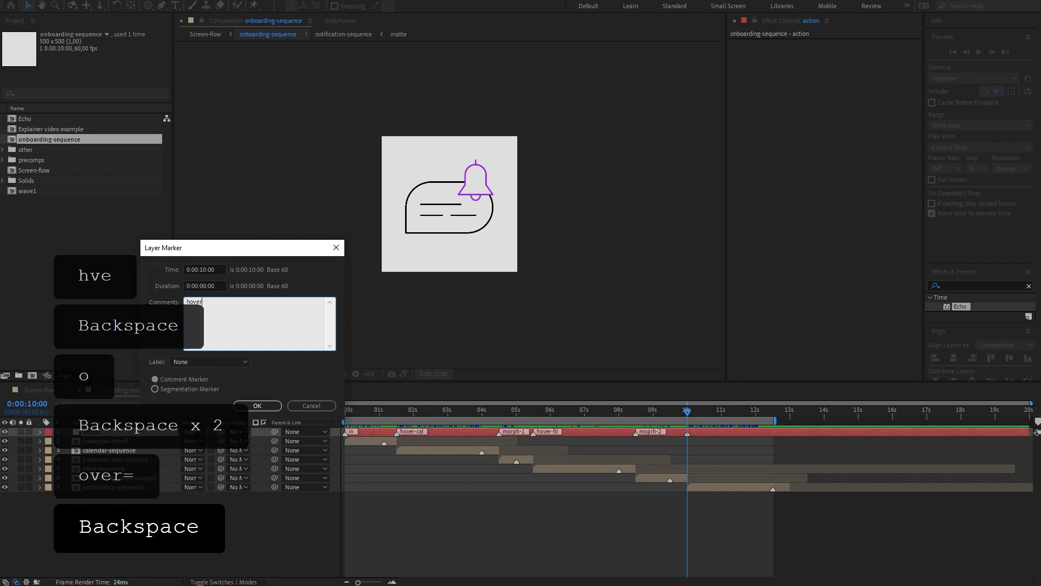
{"action": "type", "text": "-not"}
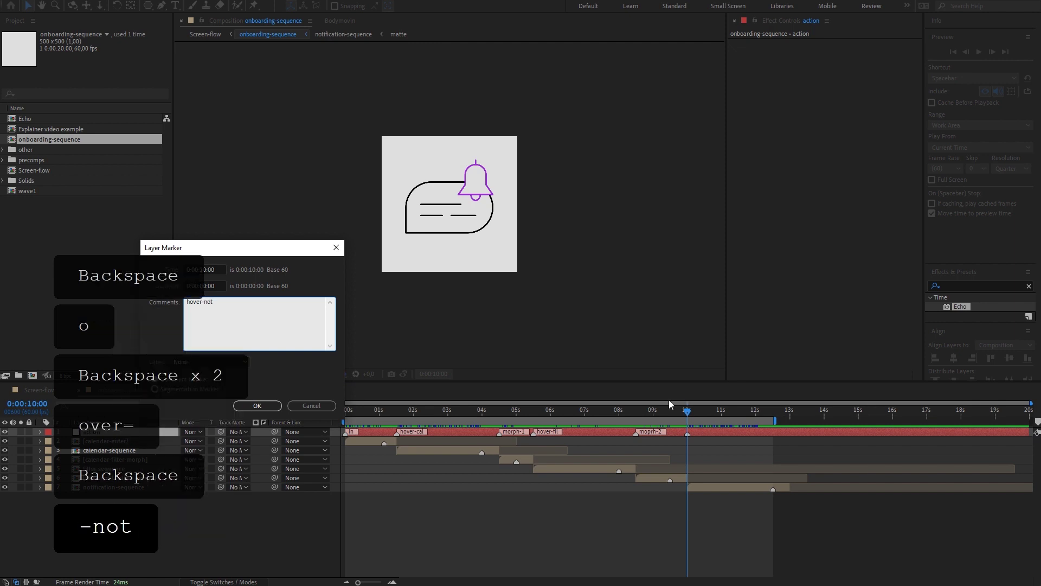
{"action": "left_click", "coordinate": [280, 403]}
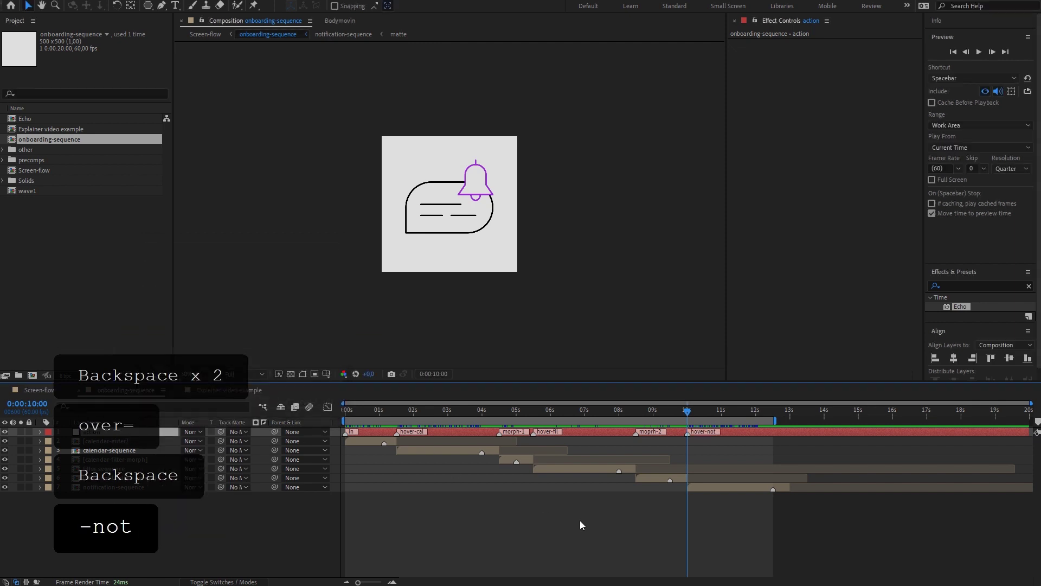
Enable time remapping on the onboarding-sequence layer in the Screen-flow composition
{"action": "left_click_drag", "start_coordinate": [686, 411], "coordinate": [359, 460]}
{"action": "left_click", "coordinate": [46, 388]}
{"action": "right_click", "coordinate": [132, 431]}
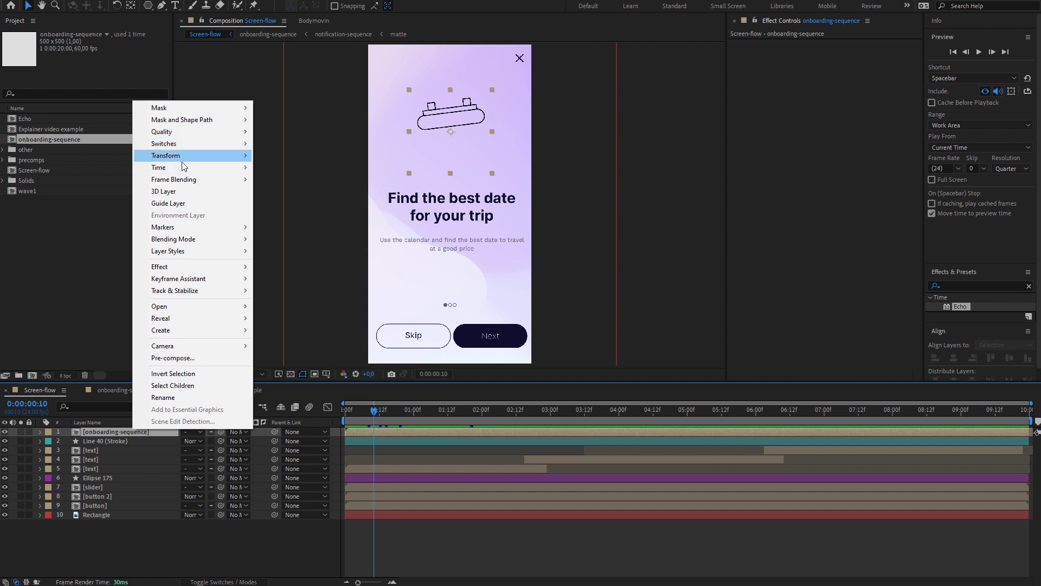
{"action": "mouse_move", "coordinate": [224, 167]}
{"action": "left_click", "coordinate": [288, 167]}
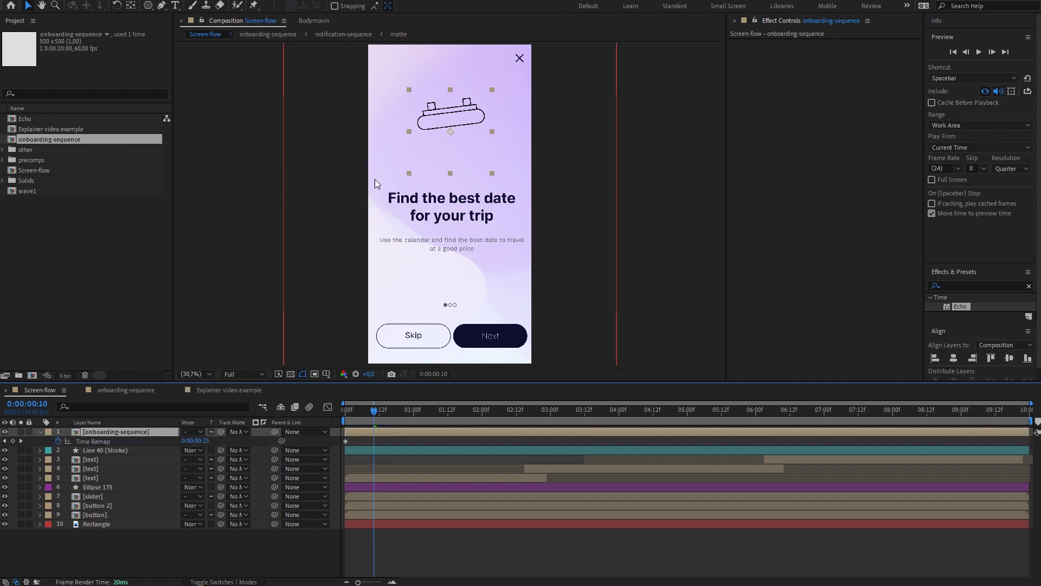
{"action": "left_click_drag", "start_coordinate": [374, 410], "coordinate": [350, 412]}
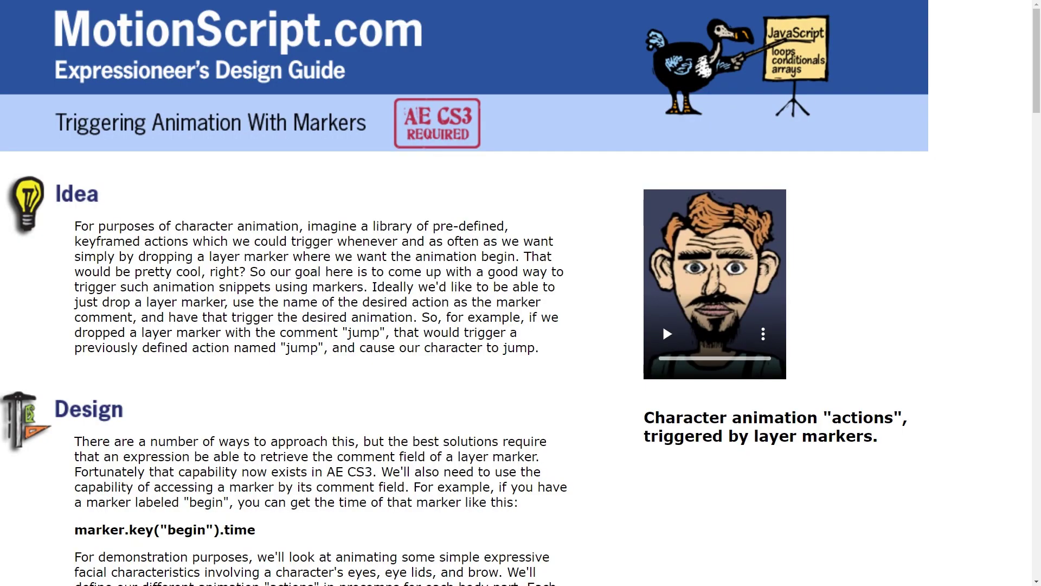
Copy the full marker-trigger expression from MotionScript.com's "Triggering Animation With Markers" page
{"action": "scroll", "coordinate": [432, 215], "scroll_direction": "down", "scroll_amount": 12}
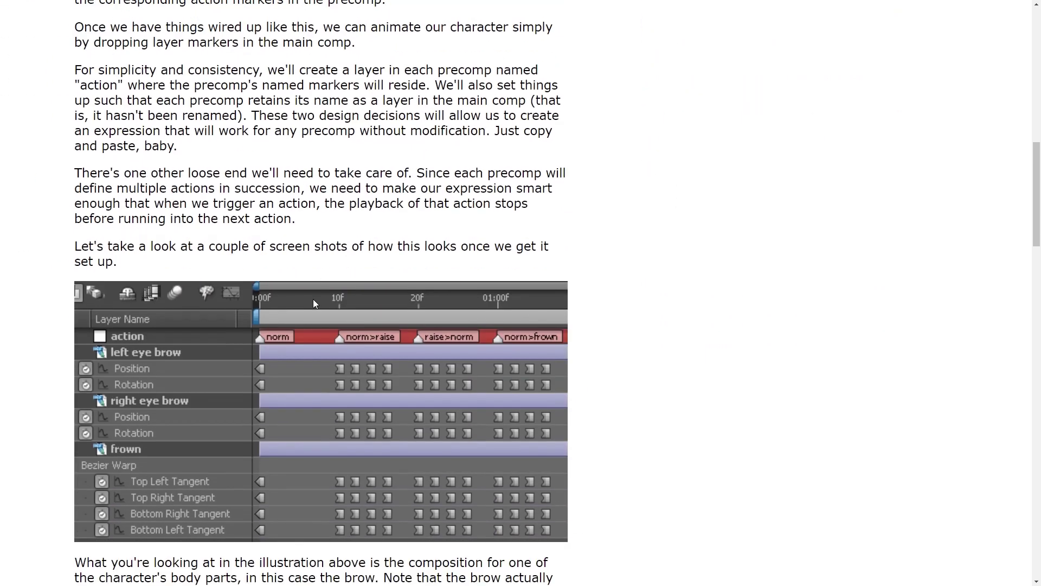
{"action": "scroll", "coordinate": [313, 302], "scroll_direction": "down", "scroll_amount": 15}
{"action": "left_click_drag", "start_coordinate": [75, 72], "coordinate": [293, 490]}
{"action": "key", "text": "ctrl+c"}
{"action": "key", "text": "ctrl+c"}
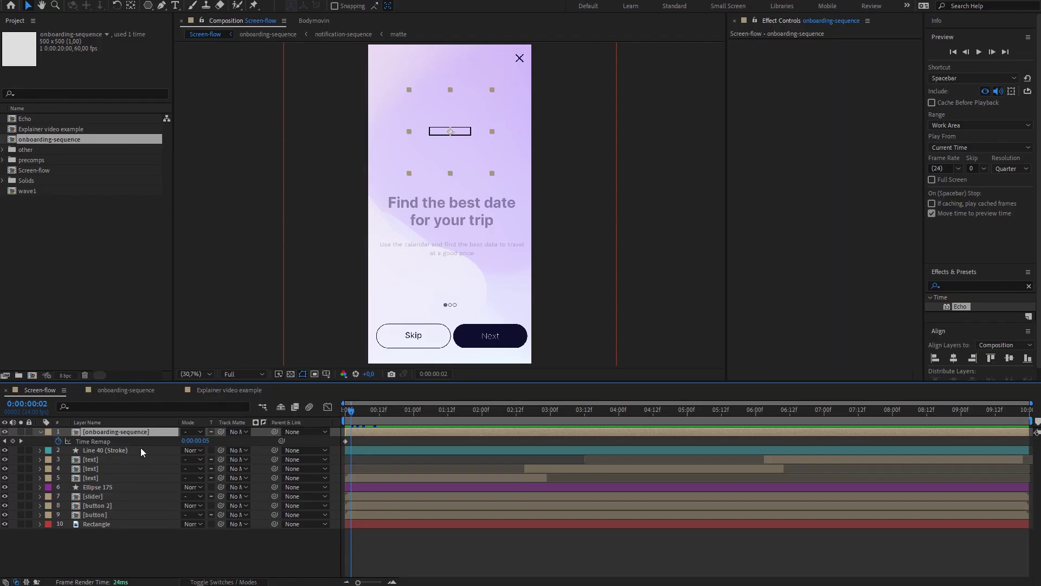
Apply the copied expression to the Time Remap property of the onboarding-sequence layer in Screen-flow
{"action": "left_click", "coordinate": [58, 440], "text": "alt"}
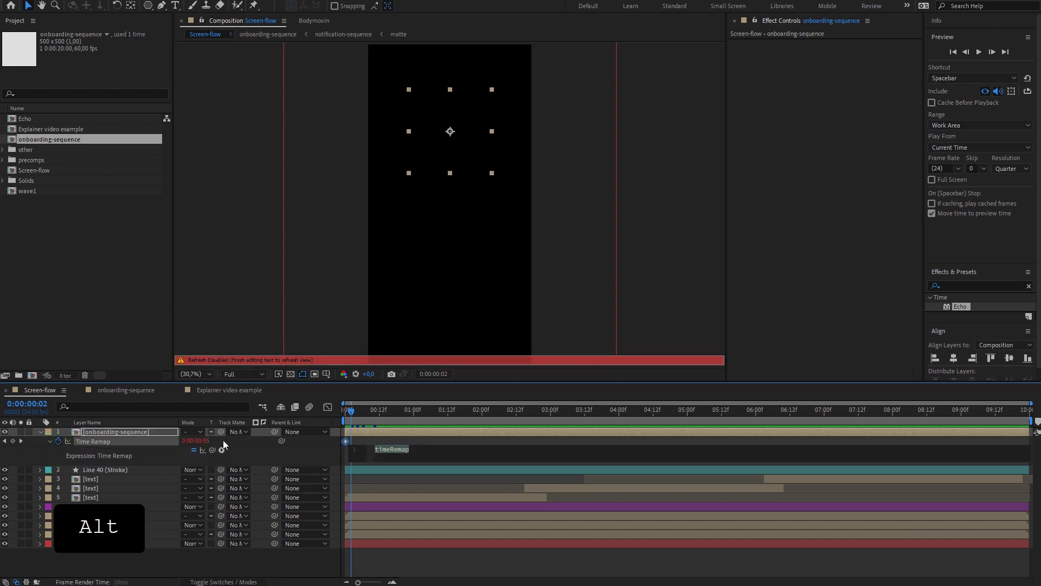
{"action": "key", "text": "ctrl+v"}
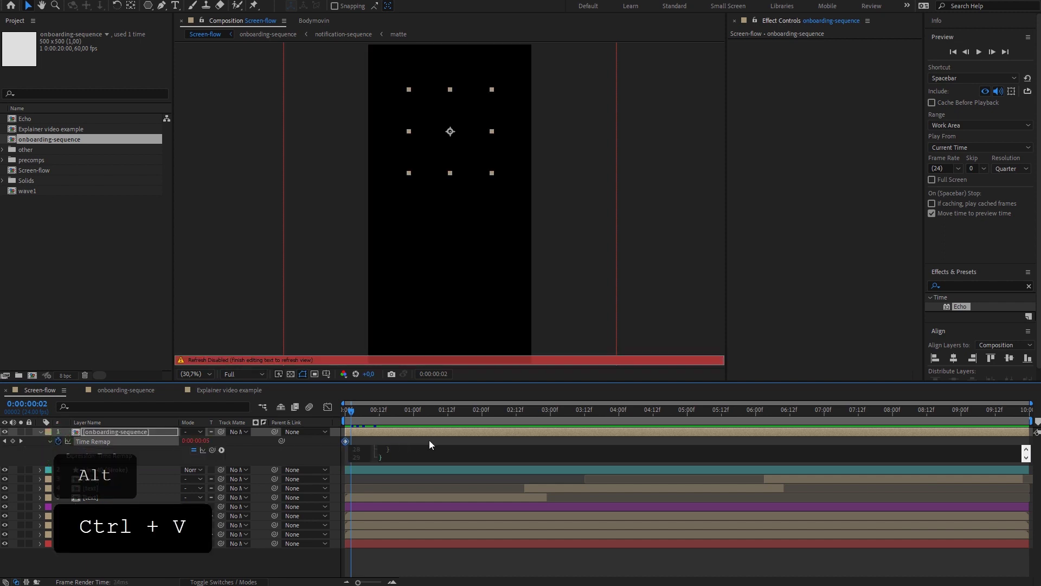
{"action": "left_click", "coordinate": [429, 440]}
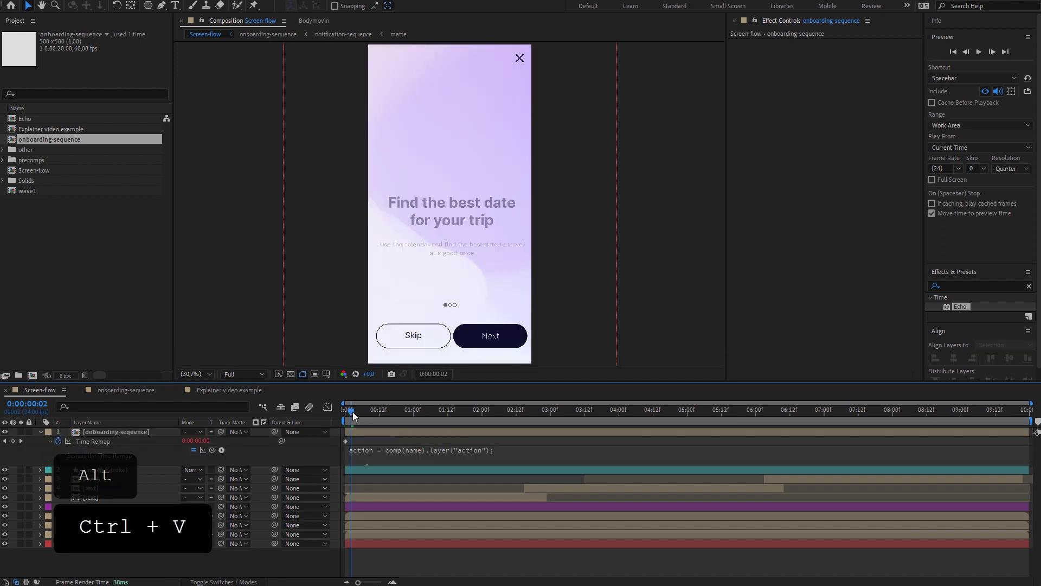
Add a layer marker with the comment "in" to the onboarding-sequence layer at 0:00:00:00
{"action": "left_click_drag", "start_coordinate": [351, 412], "coordinate": [345, 412]}
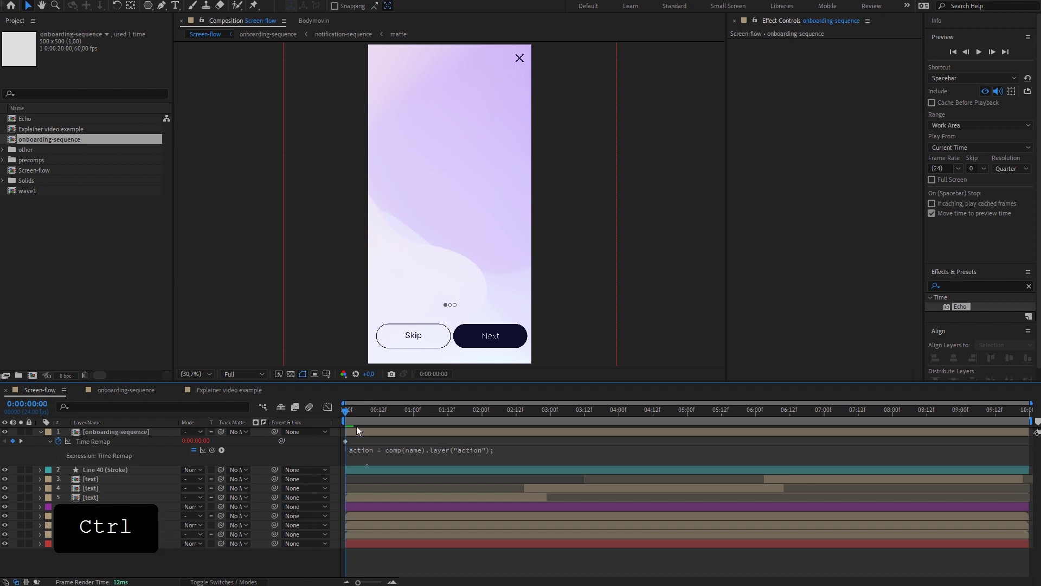
{"action": "left_click", "coordinate": [358, 430]}
{"action": "key", "text": "alt+KP_Multiply"}
{"action": "type", "text": "in"}
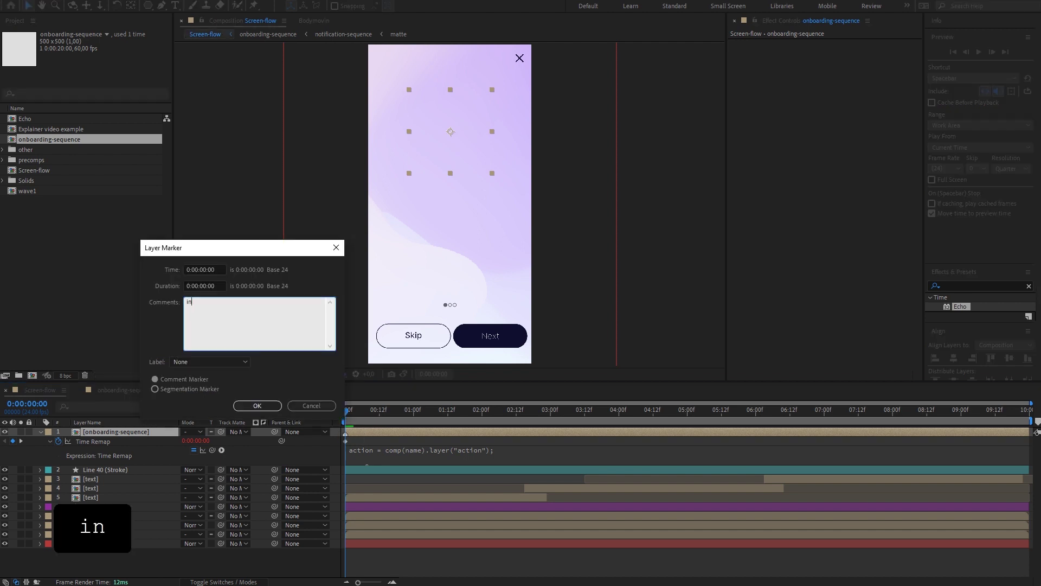
{"action": "left_click", "coordinate": [273, 406]}
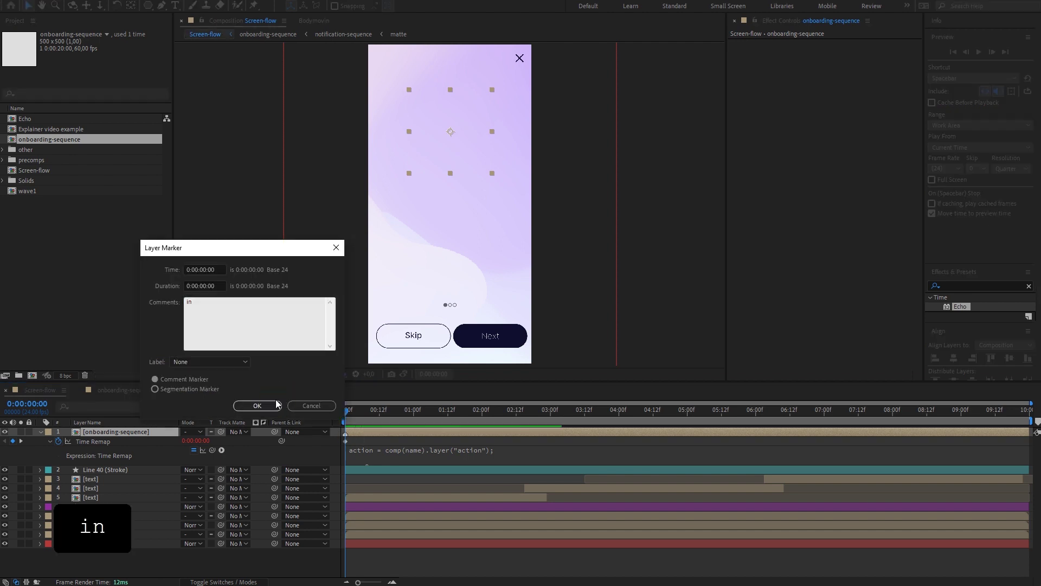
Preview the Screen-flow composition from the start to check the calendar icon's entrance
{"action": "key", "text": "space"}
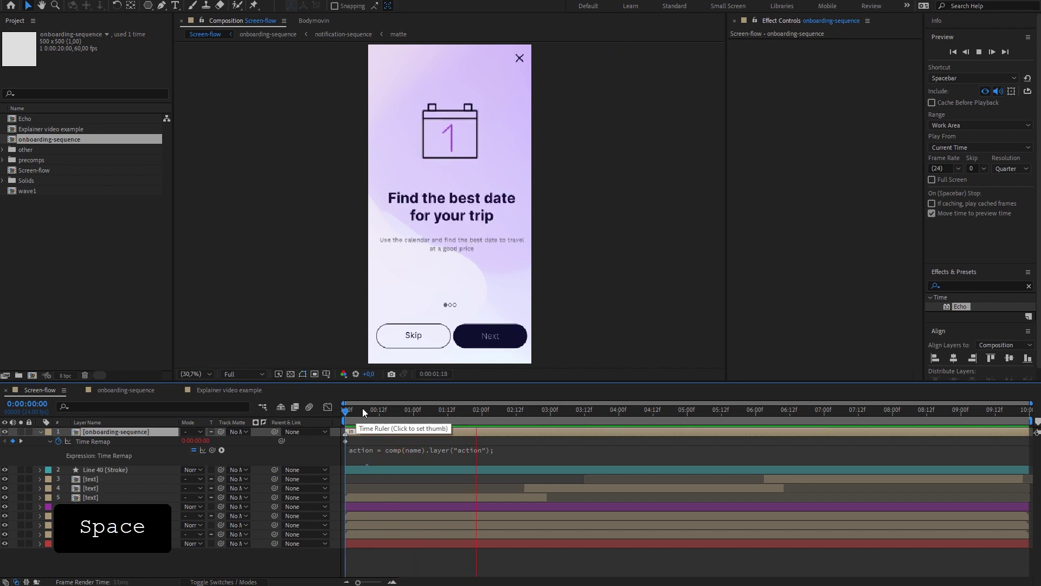
{"action": "left_click", "coordinate": [342, 410]}
{"action": "mouse_move", "coordinate": [342, 415]}
{"action": "left_mouse_down"}
{"action": "mouse_move", "coordinate": [380, 415]}
{"action": "mouse_move", "coordinate": [347, 416]}
{"action": "left_mouse_up"}
{"action": "key", "text": "space"}
Add a layer marker to the onboarding-sequence layer at 0:00:01:06 with the comment "hover-cal"
{"action": "key", "text": "KP_Multiply"}
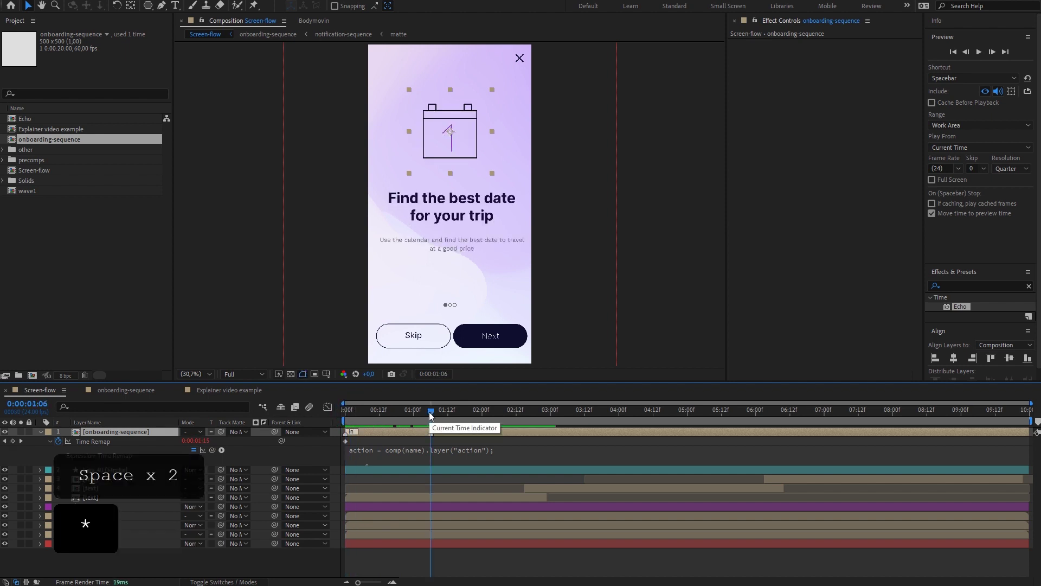
{"action": "right_click", "coordinate": [431, 433]}
{"action": "left_click", "coordinate": [448, 440]}
{"action": "type", "text": "hover="}
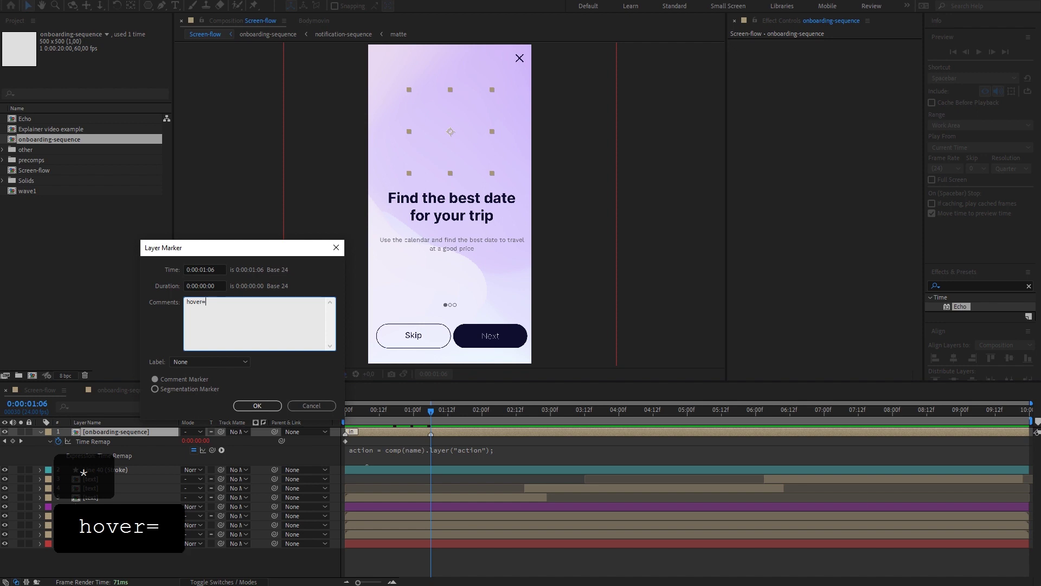
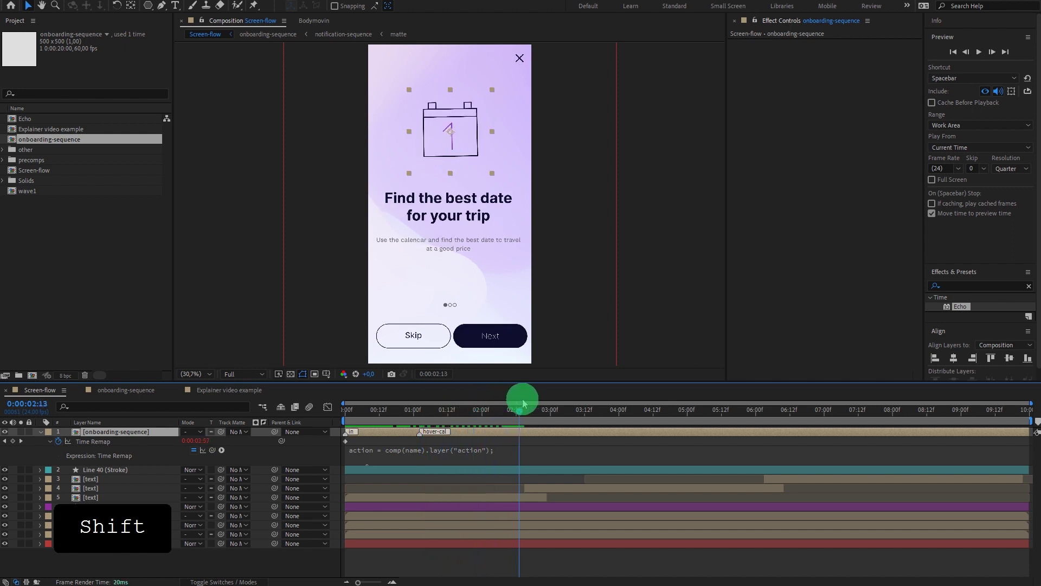
Add a layer marker to the onboarding-sequence layer at 0:00:02:13 with the comment "morph-1"
{"action": "key", "text": "shift+8"}
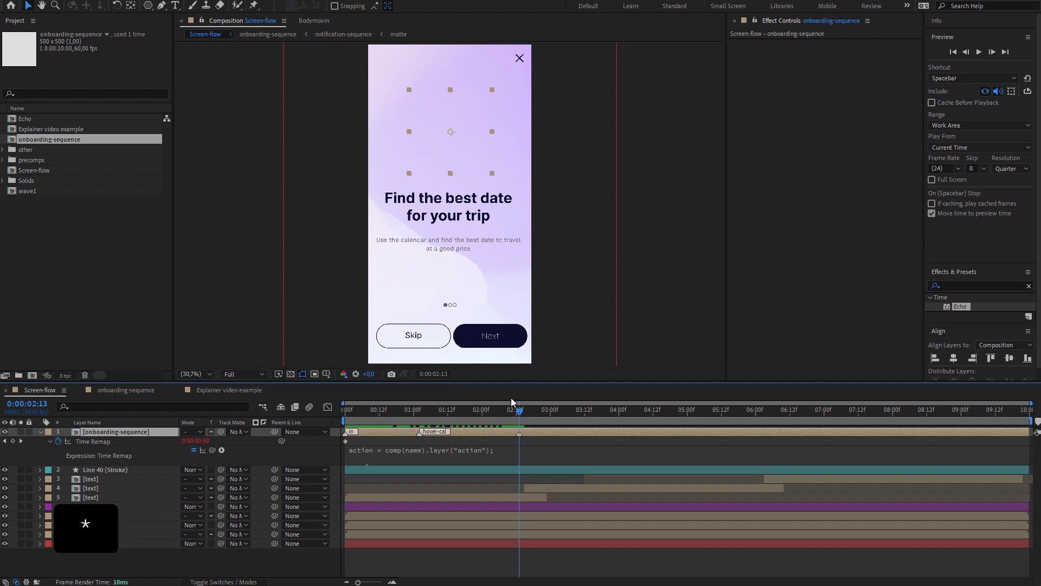
{"action": "right_click", "coordinate": [520, 434]}
{"action": "left_click", "coordinate": [529, 440]}
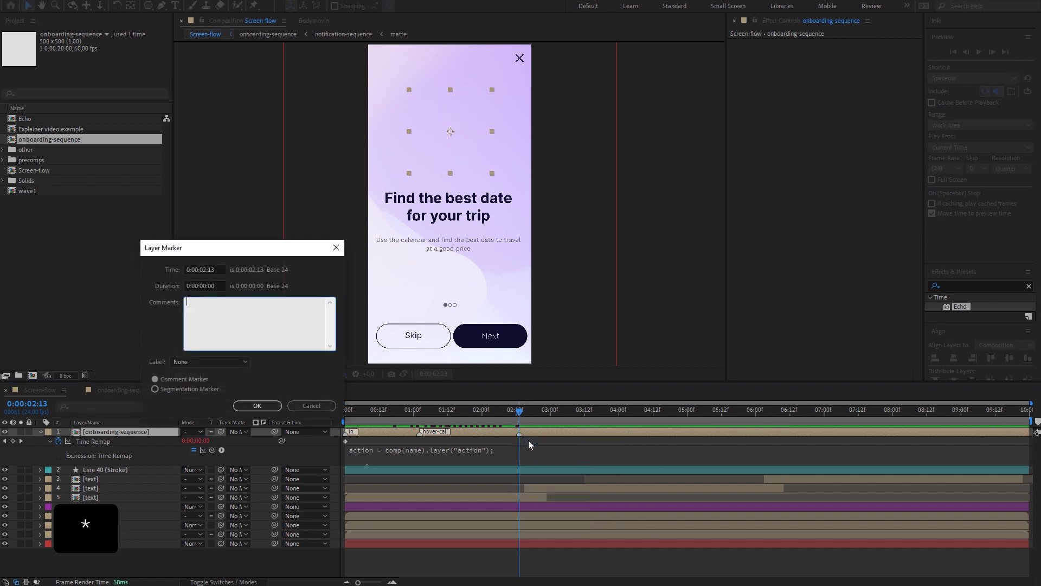
{"action": "type", "text": "morph-1"}
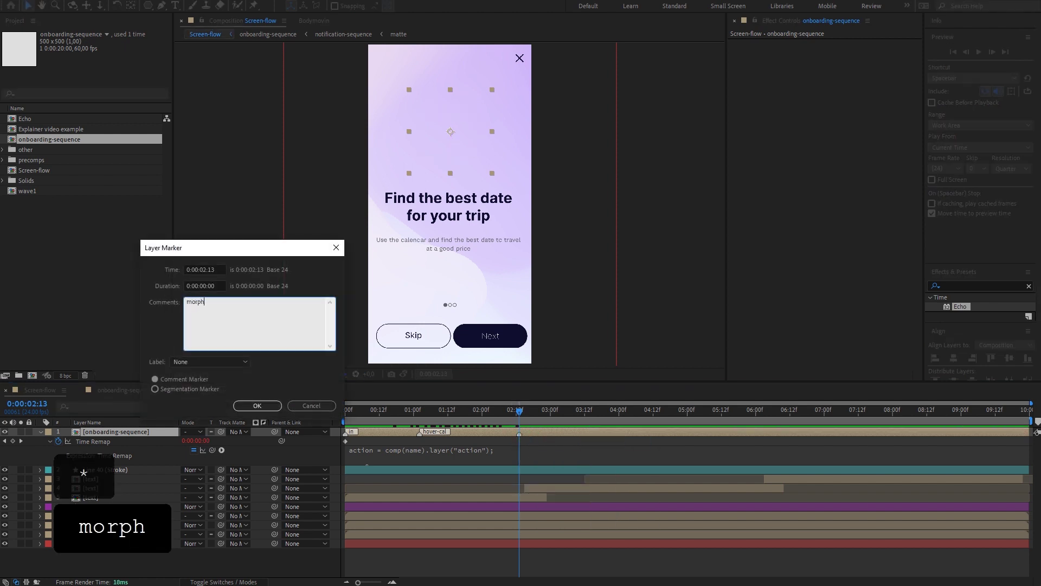
{"action": "left_click", "coordinate": [257, 406]}
Copy the action null layer from the onboarding-sequence composition
{"action": "left_click", "coordinate": [129, 393]}
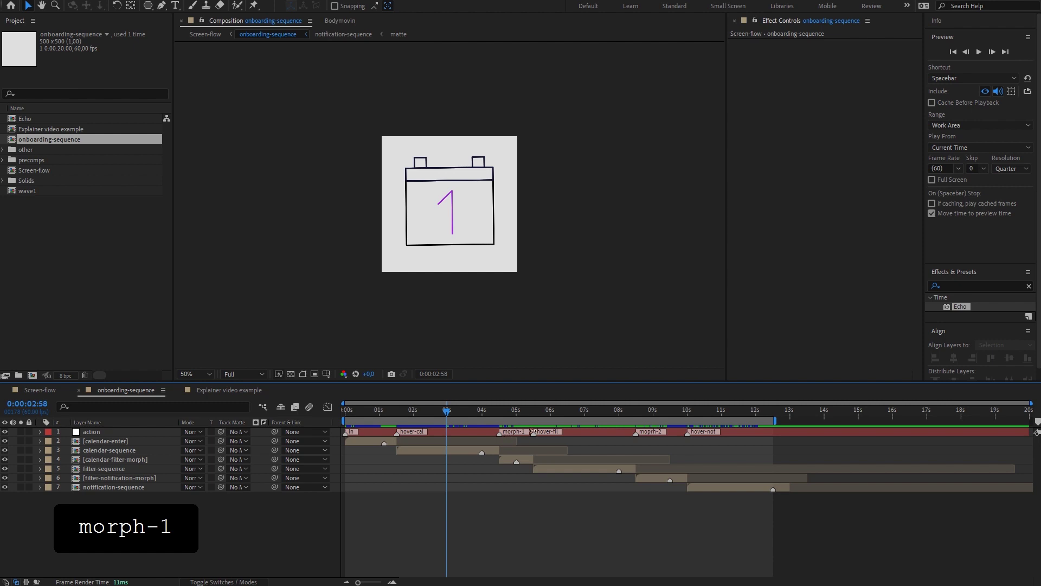
{"action": "left_click", "coordinate": [466, 432]}
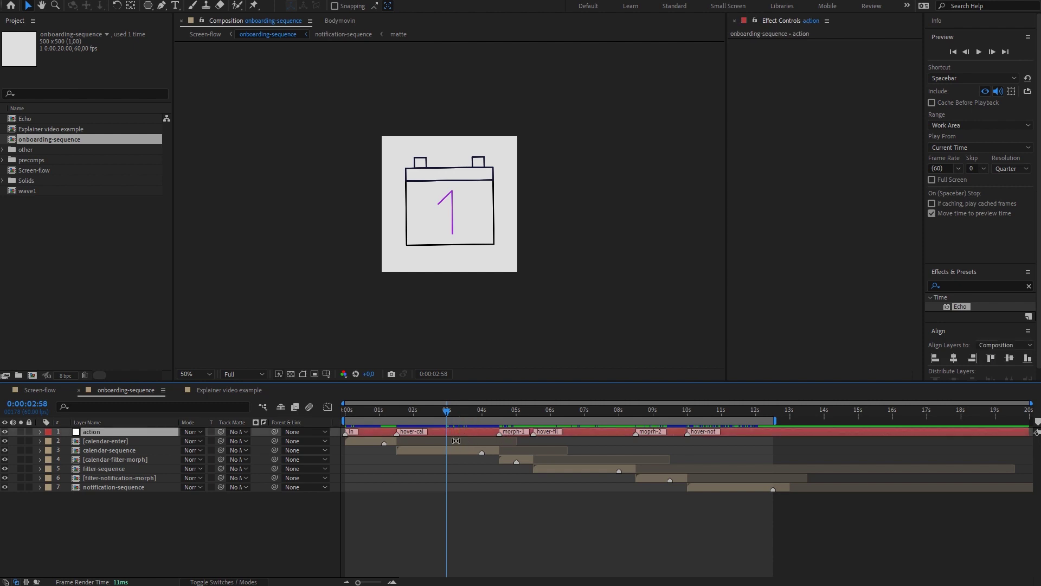
{"action": "key", "text": "ctrl+c"}
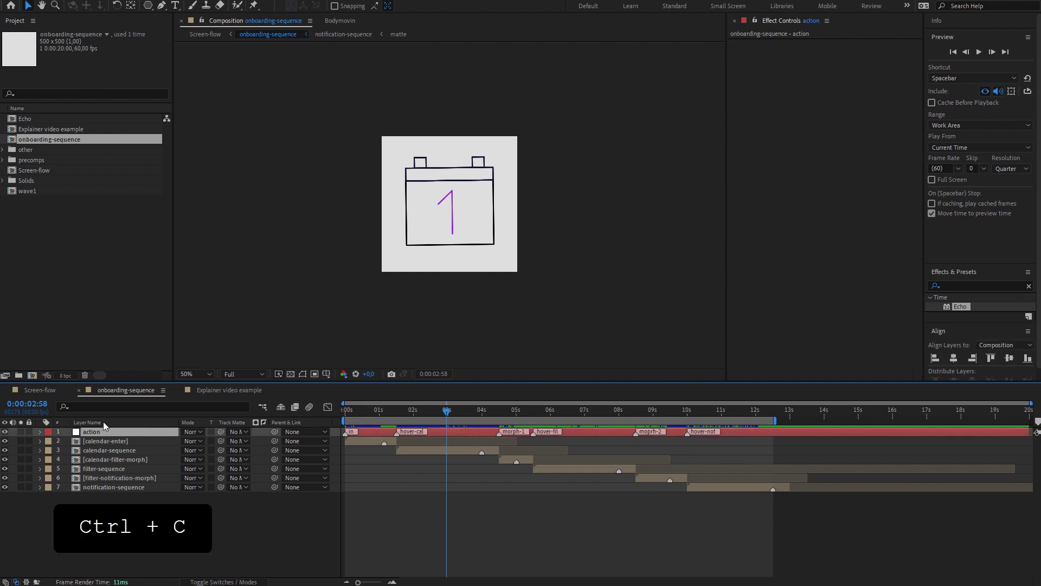
Paste the copied action null layer into the Screen-flow composition
{"action": "left_click", "coordinate": [24, 389]}
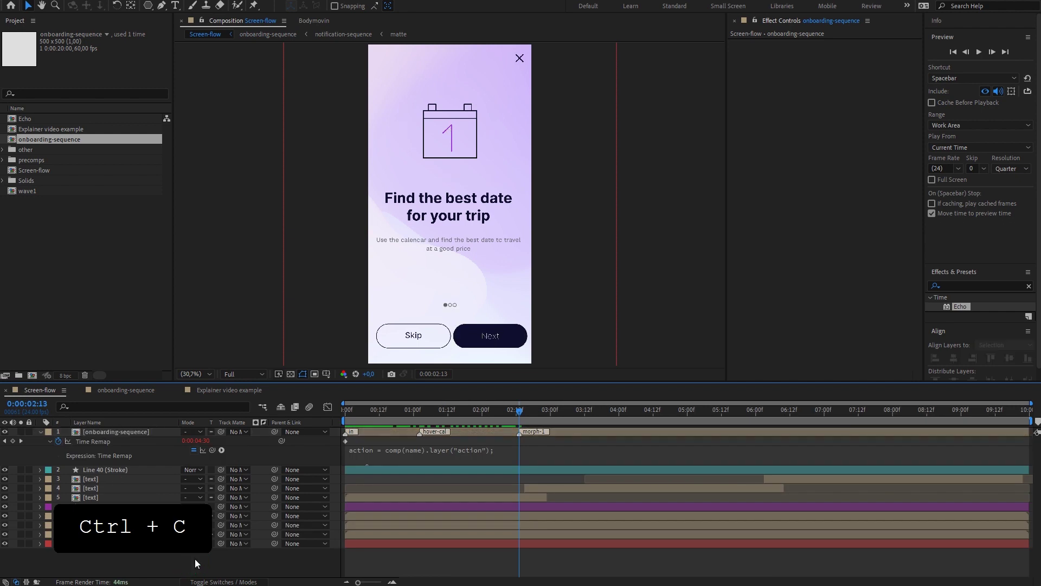
{"action": "key", "text": "ctrl+v"}
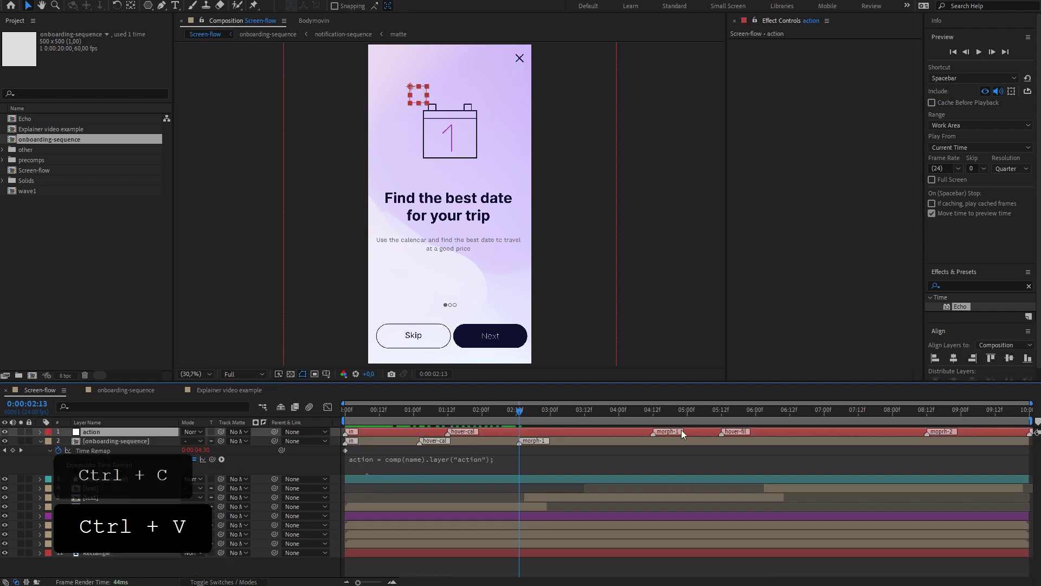
Add a layer marker to the onboarding-sequence layer at 0:00:03:06 with the comment "hover-fil"
{"action": "left_click_drag", "start_coordinate": [518, 415], "coordinate": [567, 418]}
{"action": "left_click", "coordinate": [571, 439]}
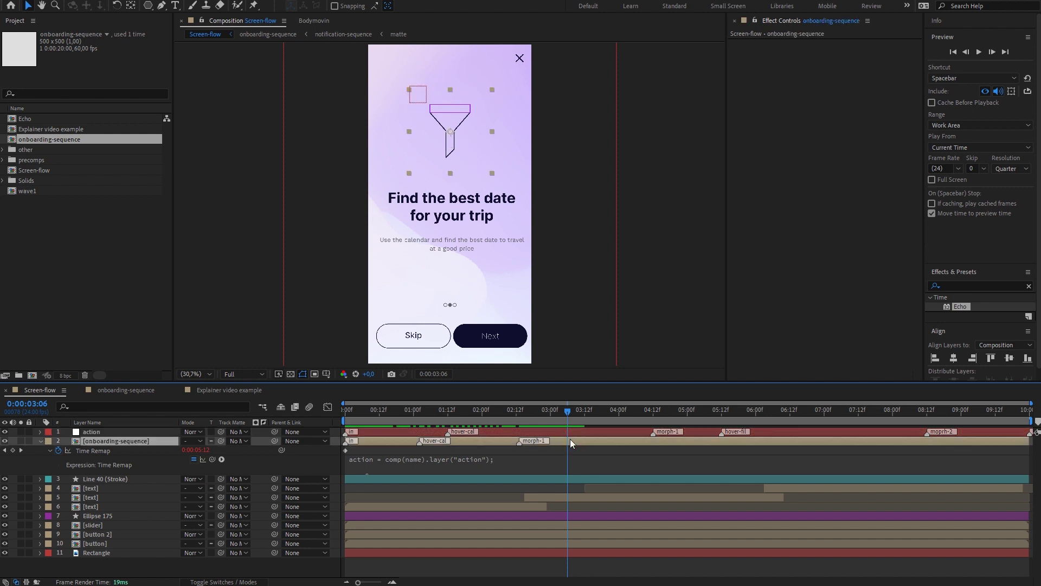
{"action": "key", "text": "KP_Multiply"}
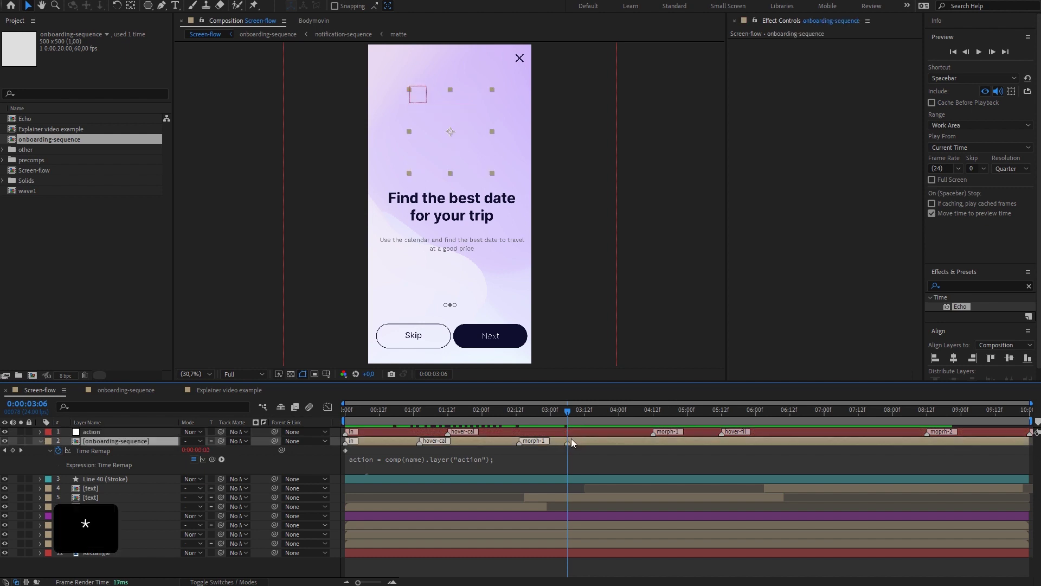
{"action": "left_click", "coordinate": [568, 444]}
{"action": "type", "text": "hove"}
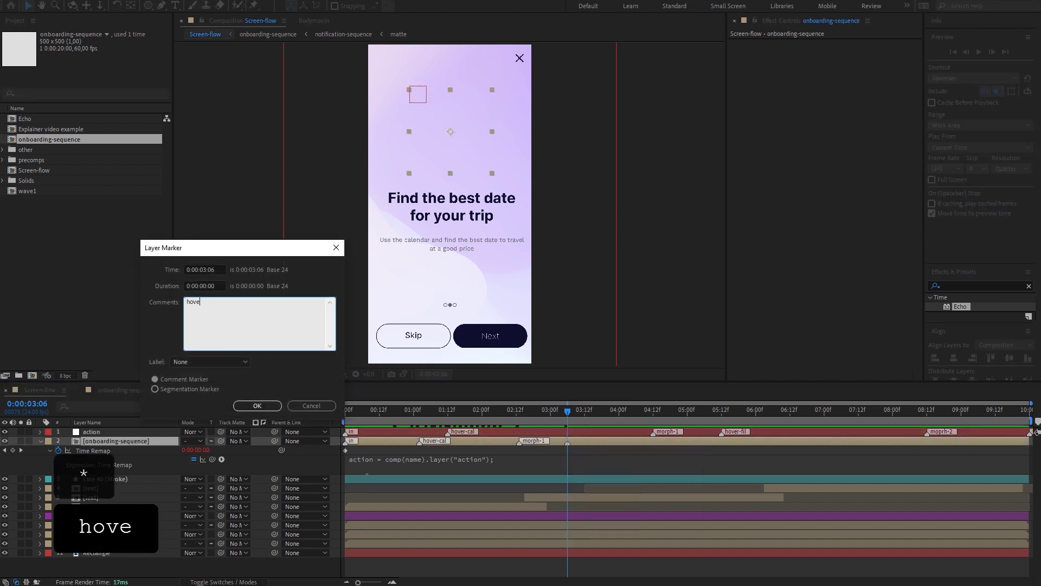
{"action": "type", "text": "r-fil"}
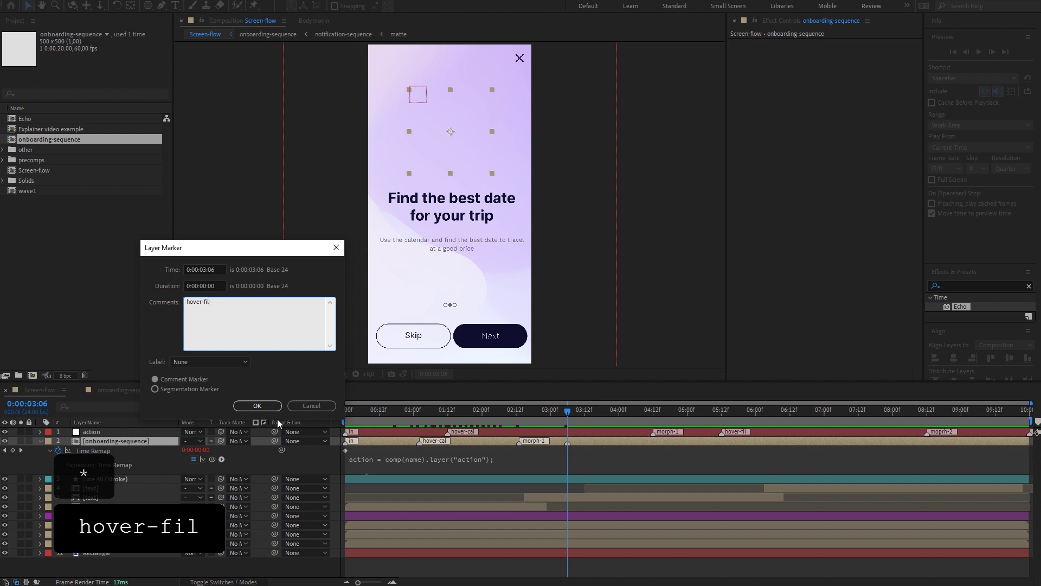
{"action": "left_click", "coordinate": [257, 406]}
Add a layer marker to the onboarding-sequence layer at 0:00:05:22 with the comment "morph-2"
{"action": "left_click_drag", "start_coordinate": [568, 410], "coordinate": [754, 431]}
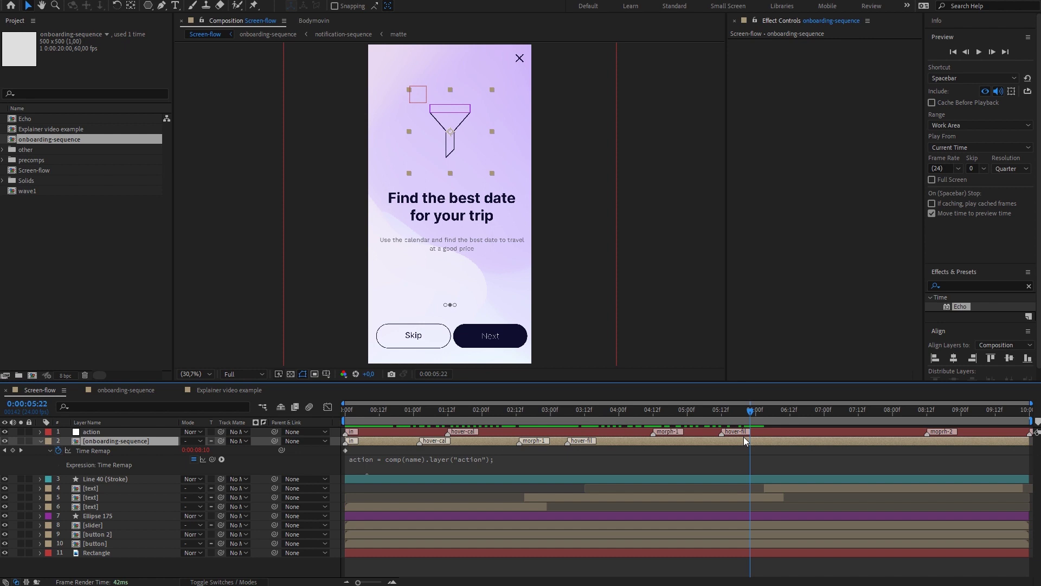
{"action": "key", "text": "KP_Multiply"}
{"action": "right_click", "coordinate": [750, 442]}
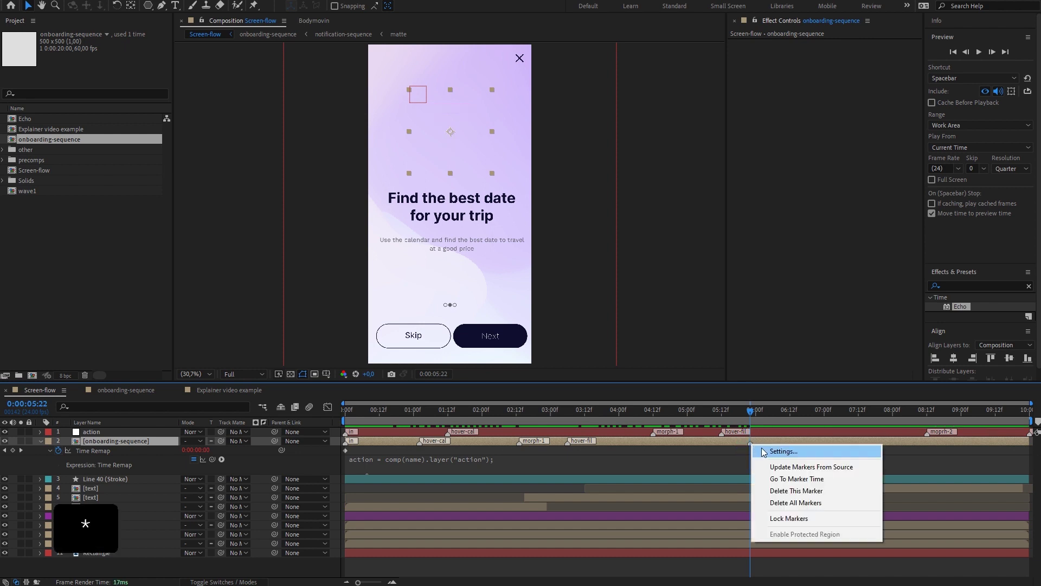
{"action": "left_click", "coordinate": [761, 453]}
{"action": "type", "text": "morph-2"}
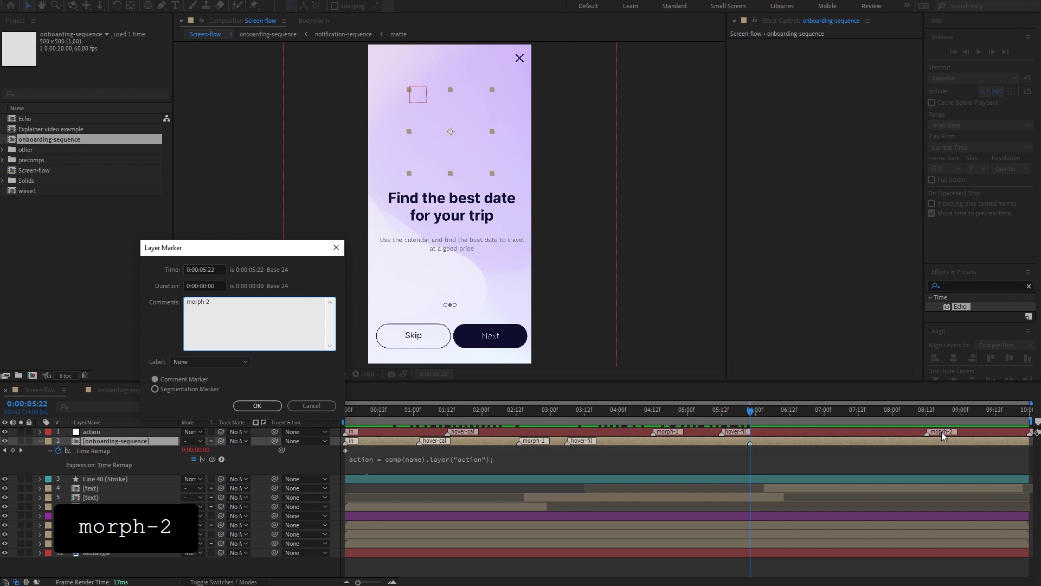
{"action": "left_click", "coordinate": [246, 408]}
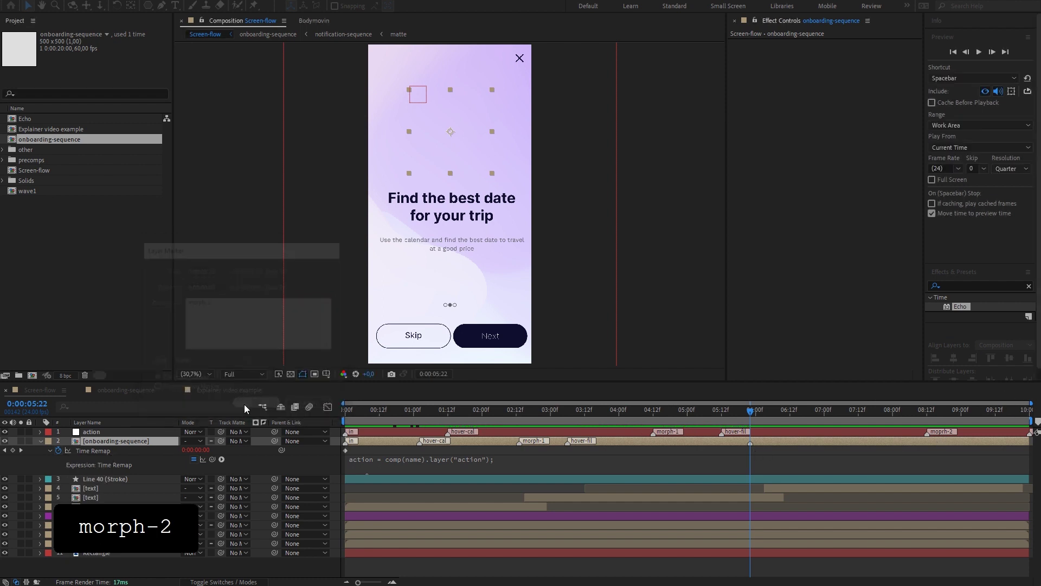
Change the comment of the onboarding-sequence layer's marker at 0:00:05:22 to "moprh-2", matching the spelling on the action layer
{"action": "right_click", "coordinate": [750, 440]}
{"action": "left_click", "coordinate": [766, 448]}
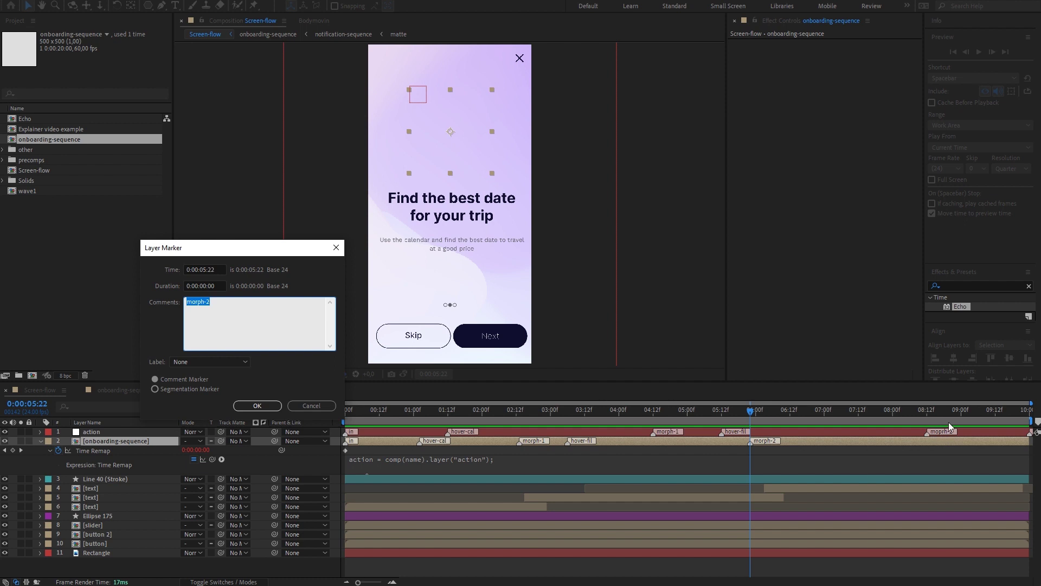
{"action": "left_click", "coordinate": [203, 302]}
{"action": "key", "text": "Left"}
{"action": "key", "text": "Left"}
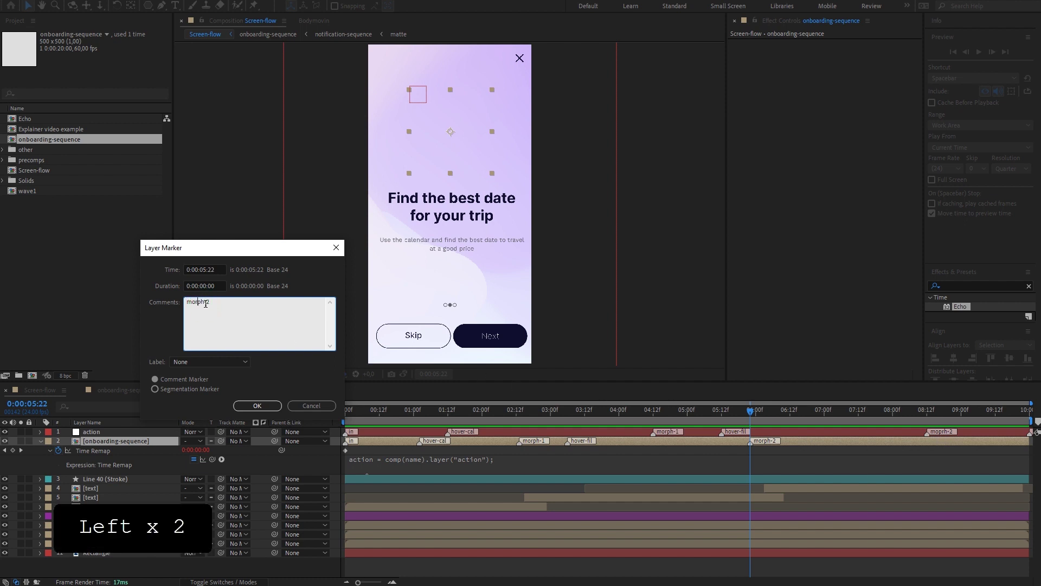
{"action": "type", "text": "["}
{"action": "key", "text": "BackSpace"}
{"action": "type", "text": "p"}
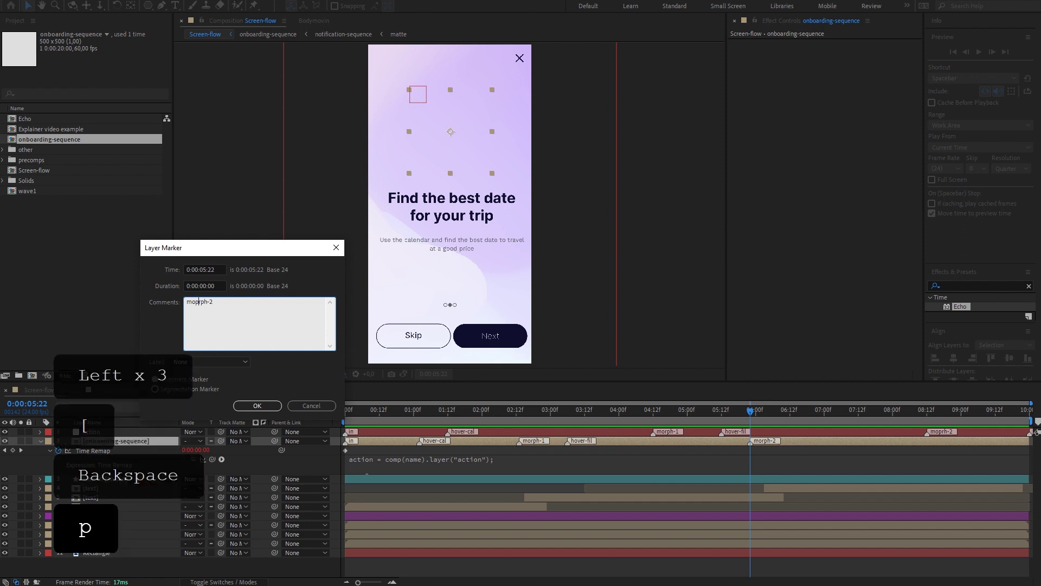
{"action": "key", "text": "Right"}
{"action": "key", "text": "Right"}
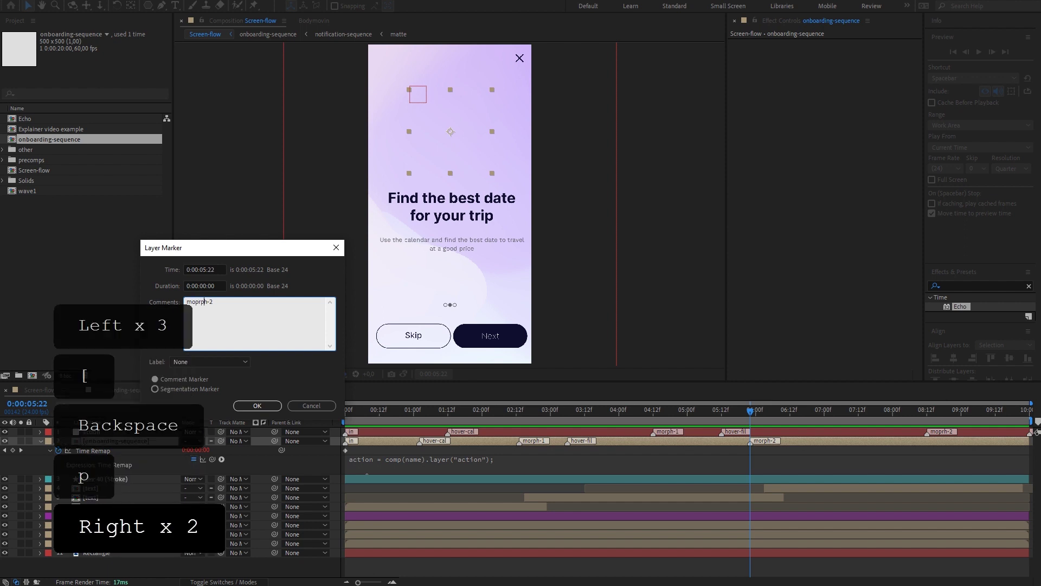
{"action": "key", "text": "BackSpace"}
{"action": "key", "text": "Right"}
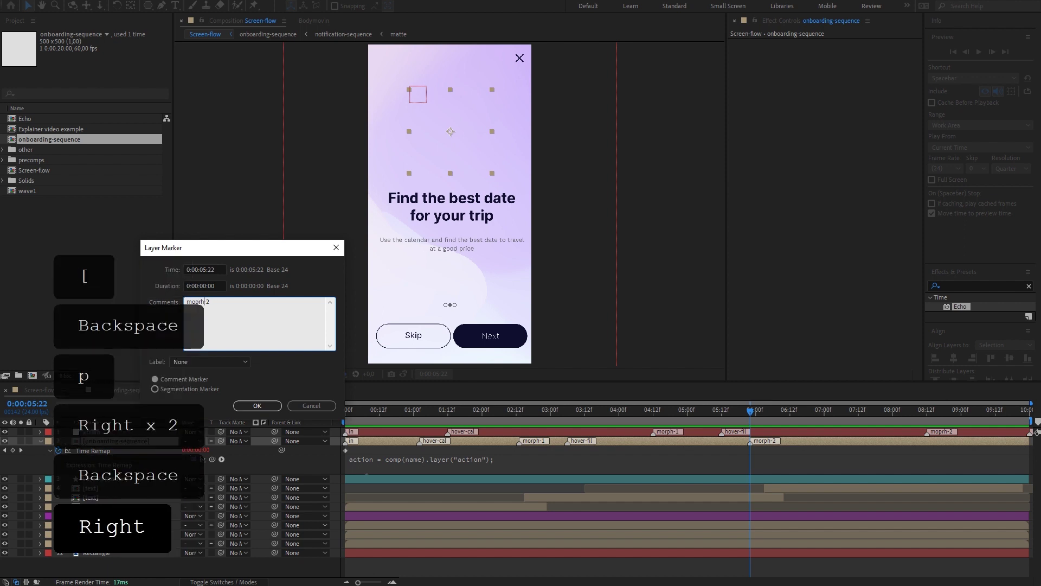
{"action": "key", "text": "Right"}
{"action": "key", "text": "Right"}
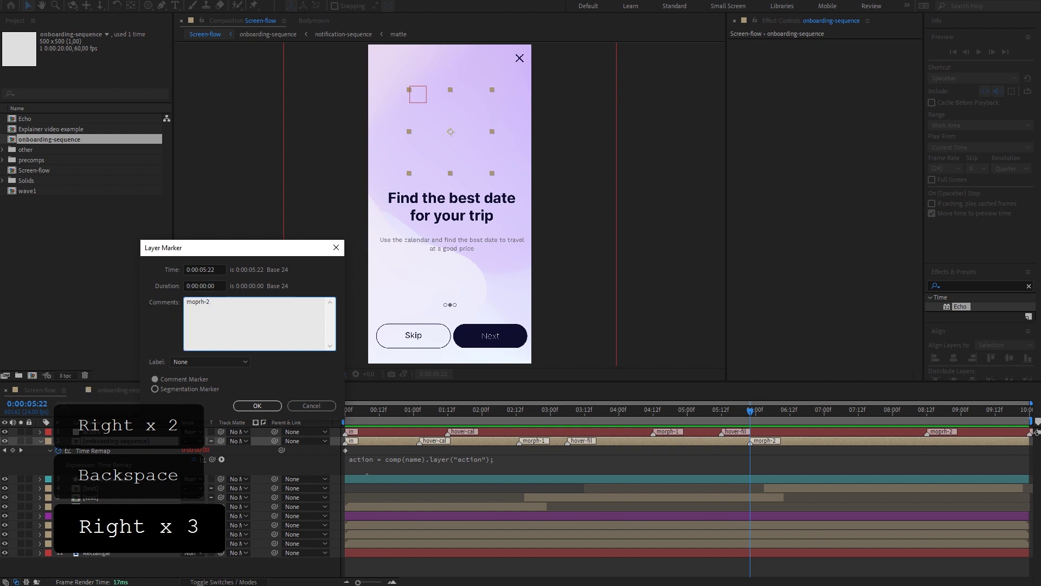
{"action": "left_click", "coordinate": [257, 406]}
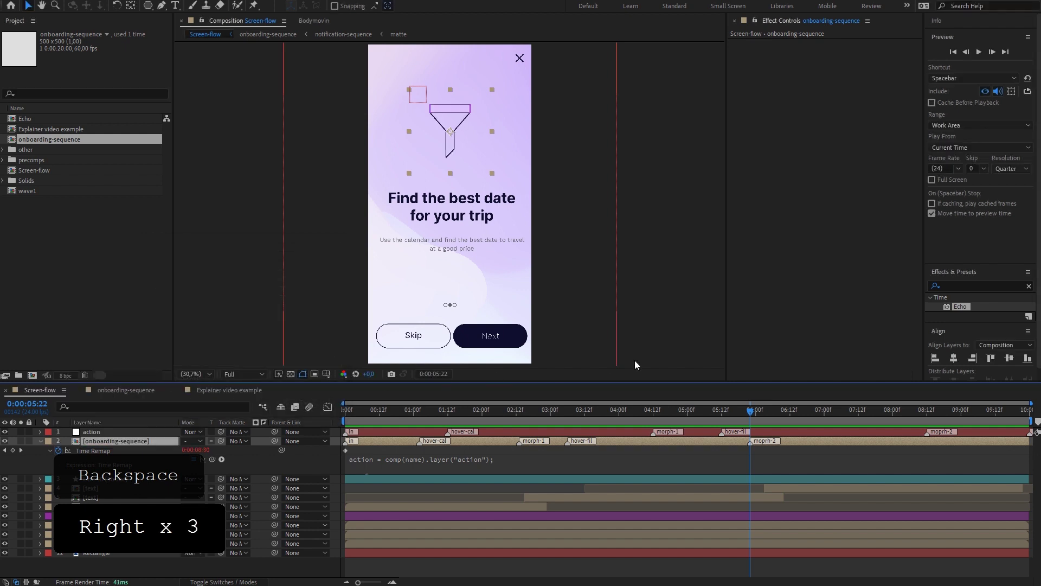
Preview the morph into the notification icon and add a layer marker commented "hover-not" to the onboarding-sequence layer at 0:00:07:00
{"action": "key", "text": "space"}
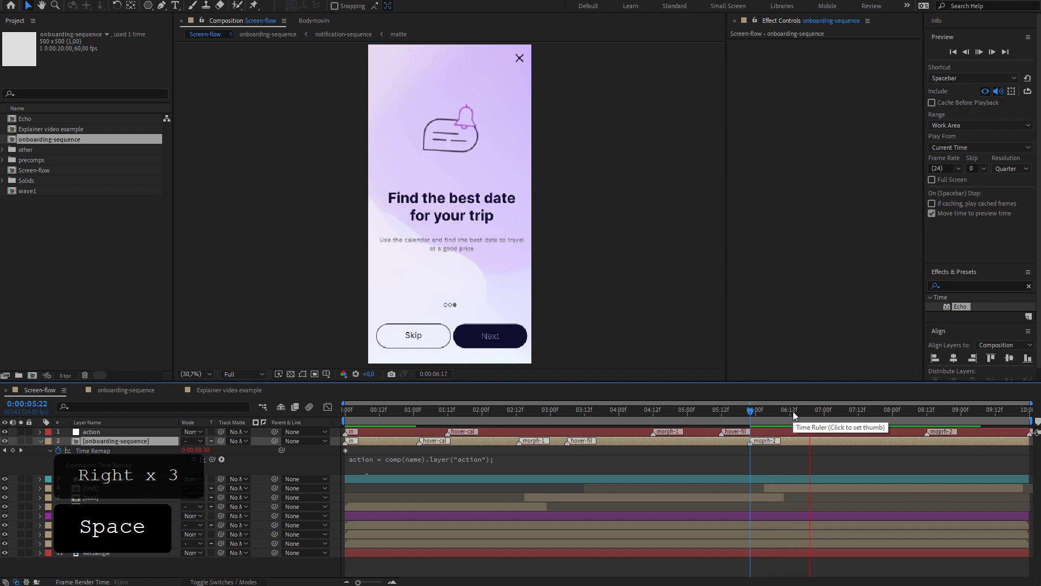
{"action": "left_click", "coordinate": [789, 414]}
{"action": "mouse_move", "coordinate": [790, 414]}
{"action": "left_mouse_down"}
{"action": "mouse_move", "coordinate": [852, 406]}
{"action": "mouse_move", "coordinate": [769, 428]}
{"action": "mouse_move", "coordinate": [830, 426]}
{"action": "left_mouse_up"}
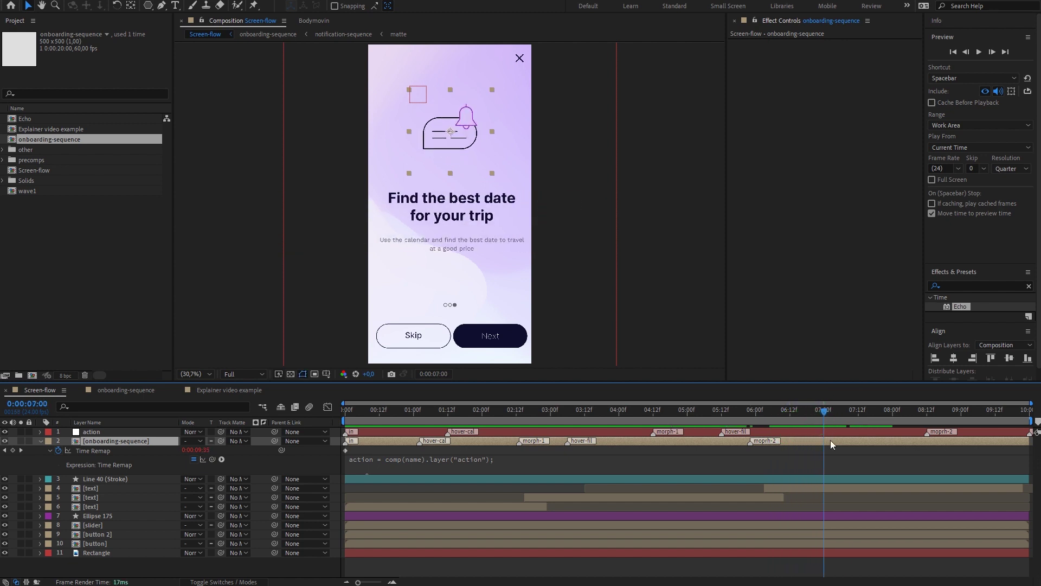
{"action": "key", "text": "KP_Multiply"}
{"action": "right_click", "coordinate": [827, 442]}
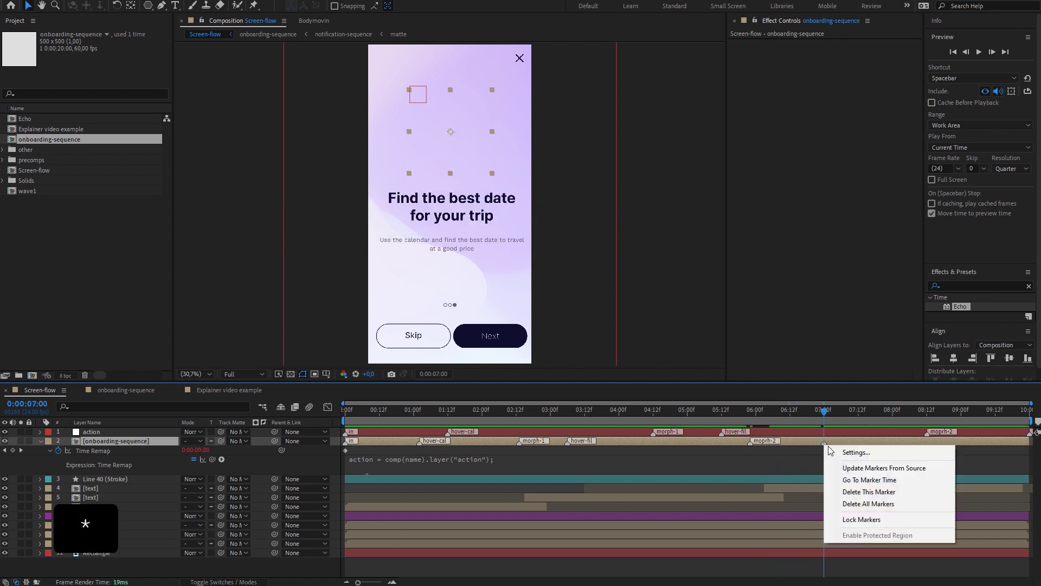
{"action": "left_click", "coordinate": [846, 448]}
{"action": "type", "text": "hover-not"}
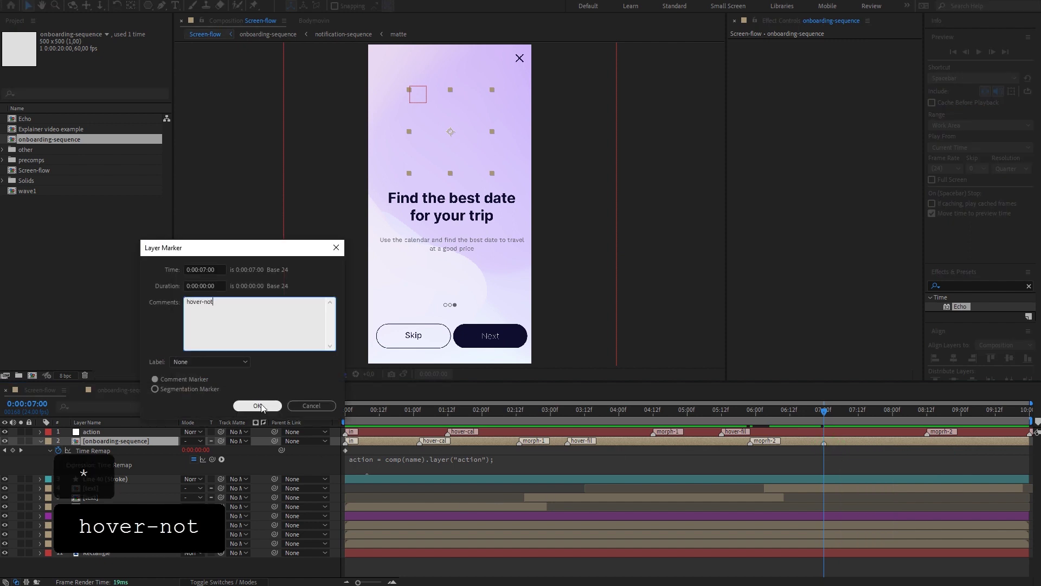
{"action": "left_click", "coordinate": [261, 407]}
Preview the notification icon's hover animation and delete the pasted action layer from Screen-flow
{"action": "key", "text": "space"}
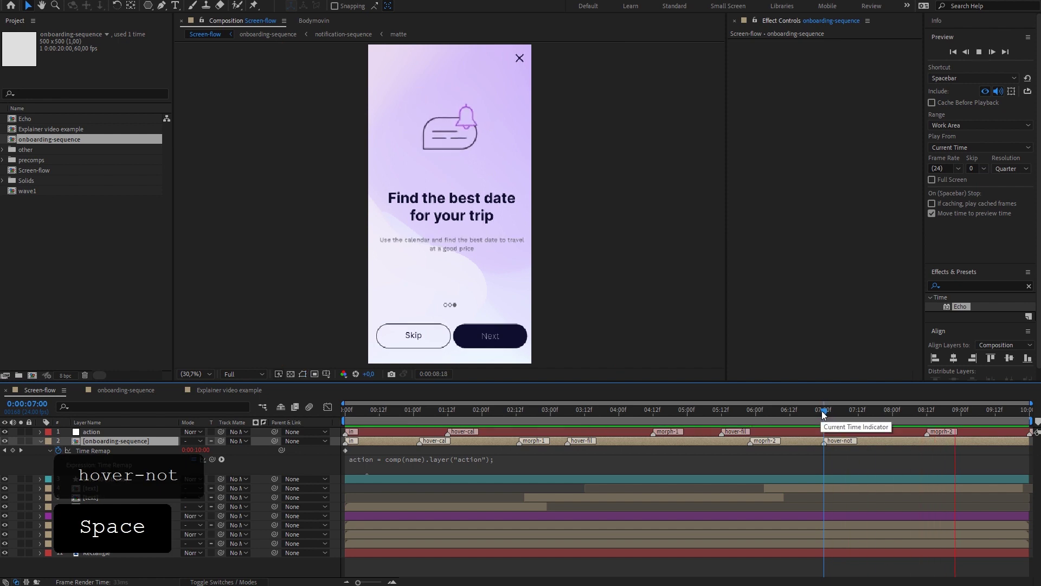
{"action": "key", "text": "space"}
{"action": "left_click", "coordinate": [838, 432]}
{"action": "key", "text": "Delete"}
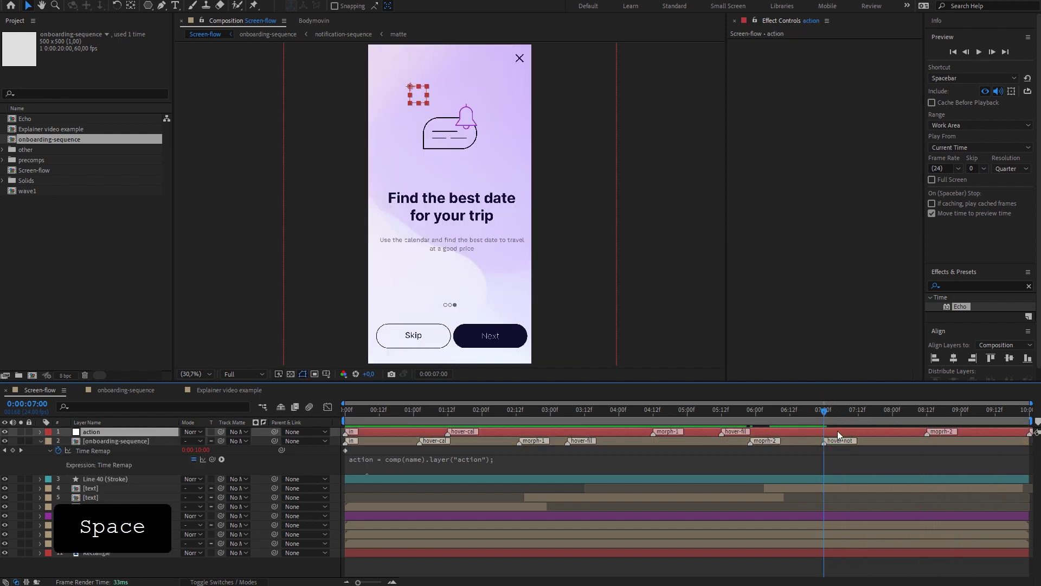
Preview the complete icon sequence in the Screen-flow composition from the start
{"action": "left_click_drag", "start_coordinate": [824, 415], "coordinate": [324, 447]}
{"action": "key", "text": "space"}
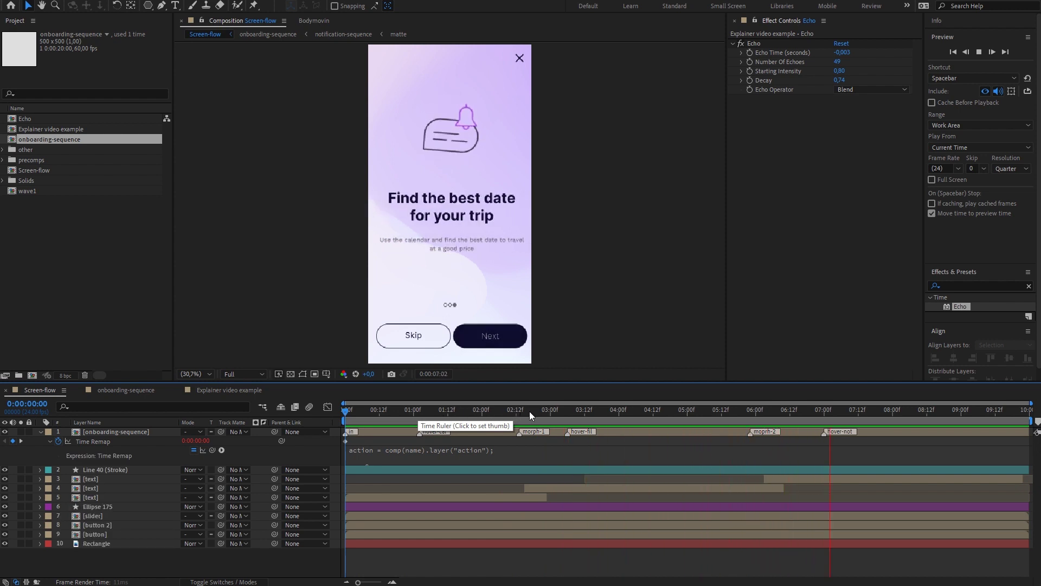
{"action": "mouse_move", "coordinate": [570, 411]}
{"action": "left_mouse_down"}
{"action": "mouse_move", "coordinate": [581, 412]}
{"action": "mouse_move", "coordinate": [569, 435]}
{"action": "mouse_move", "coordinate": [599, 418]}
{"action": "mouse_move", "coordinate": [699, 418]}
{"action": "mouse_move", "coordinate": [486, 440]}
{"action": "mouse_move", "coordinate": [470, 433]}
{"action": "mouse_move", "coordinate": [669, 421]}
{"action": "left_mouse_up"}
{"action": "key", "text": "space"}
{"action": "key", "text": "space"}
{"action": "key", "text": "space"}
{"action": "key", "text": "space"}
{"action": "key", "text": "space"}
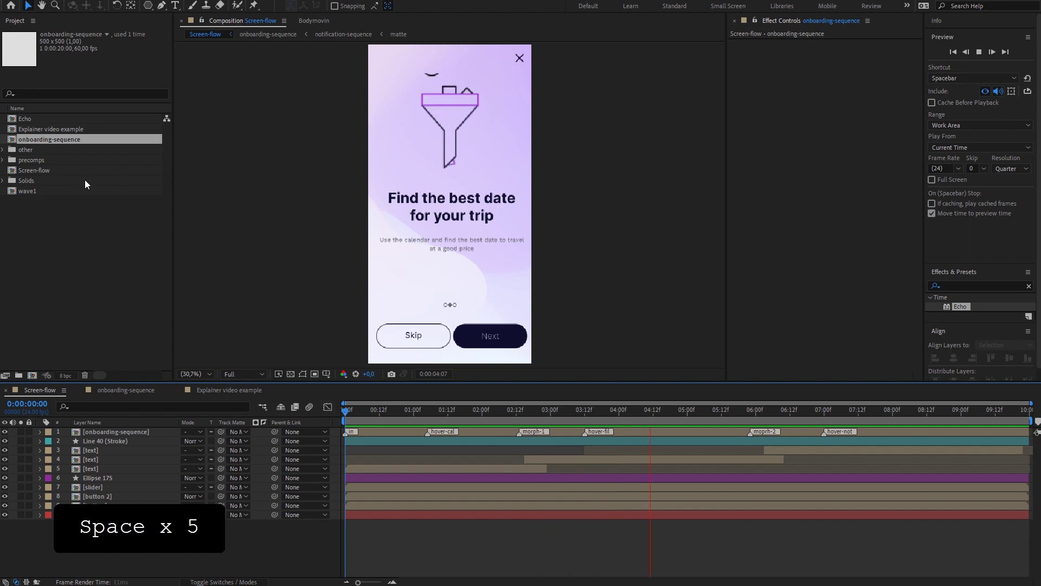
Open the Explainer video example composition, preview it and go to 0:00:02:19 to check the three bubbles
{"action": "double_click", "coordinate": [40, 129]}
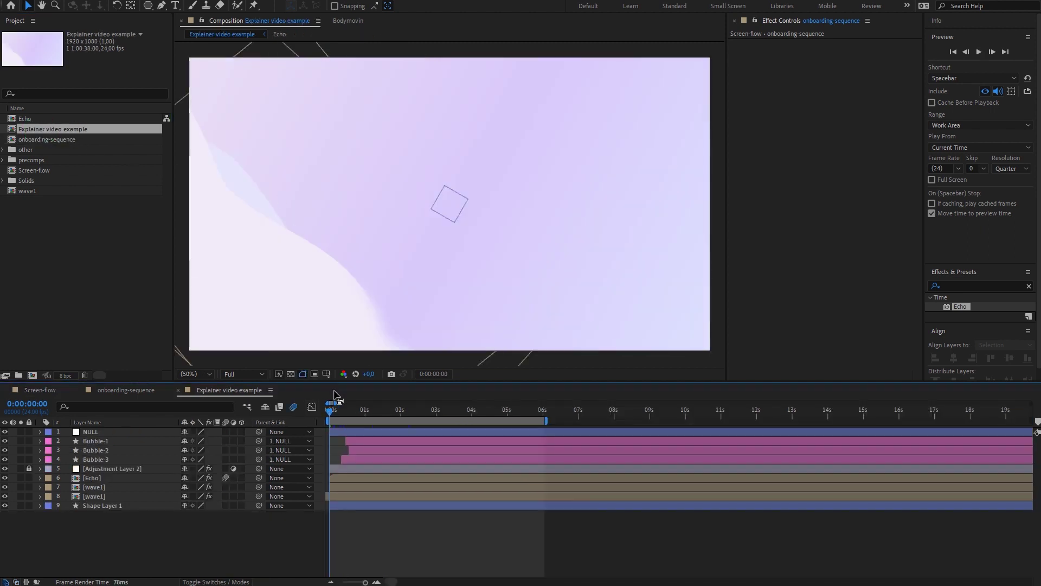
{"action": "key", "text": "space"}
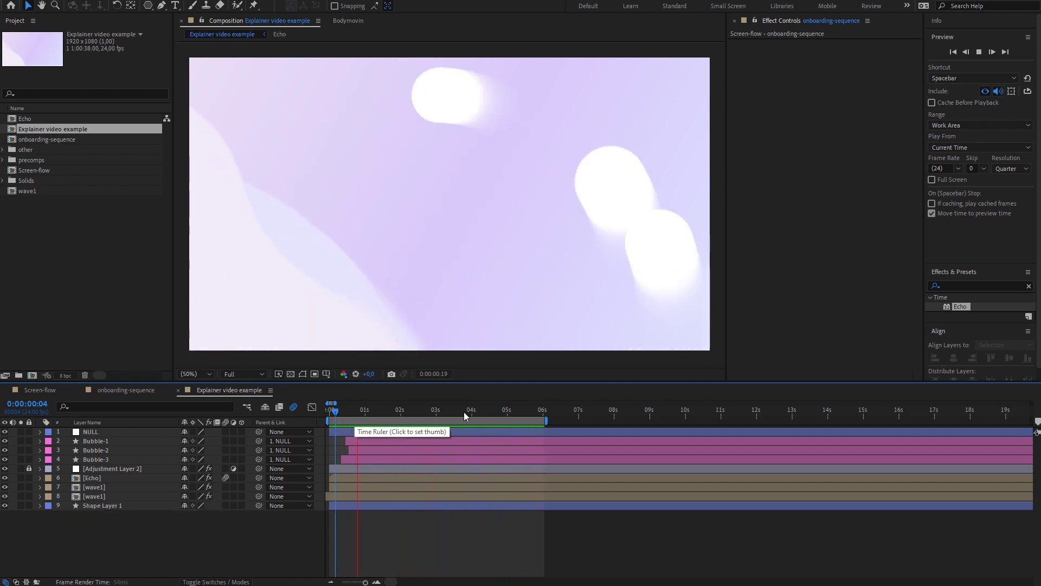
{"action": "left_click", "coordinate": [429, 414]}
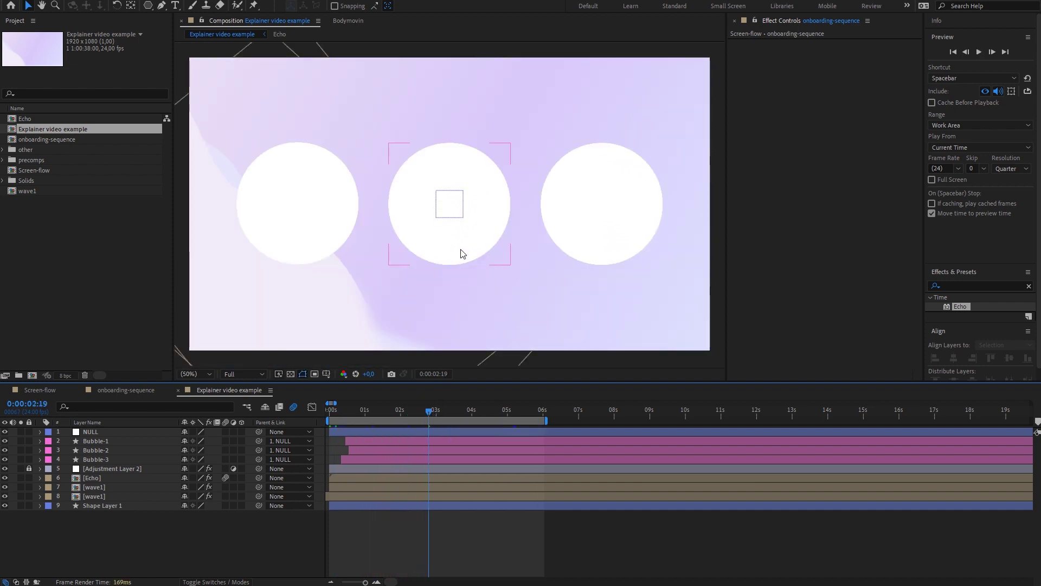
{"action": "left_click", "coordinate": [337, 234]}
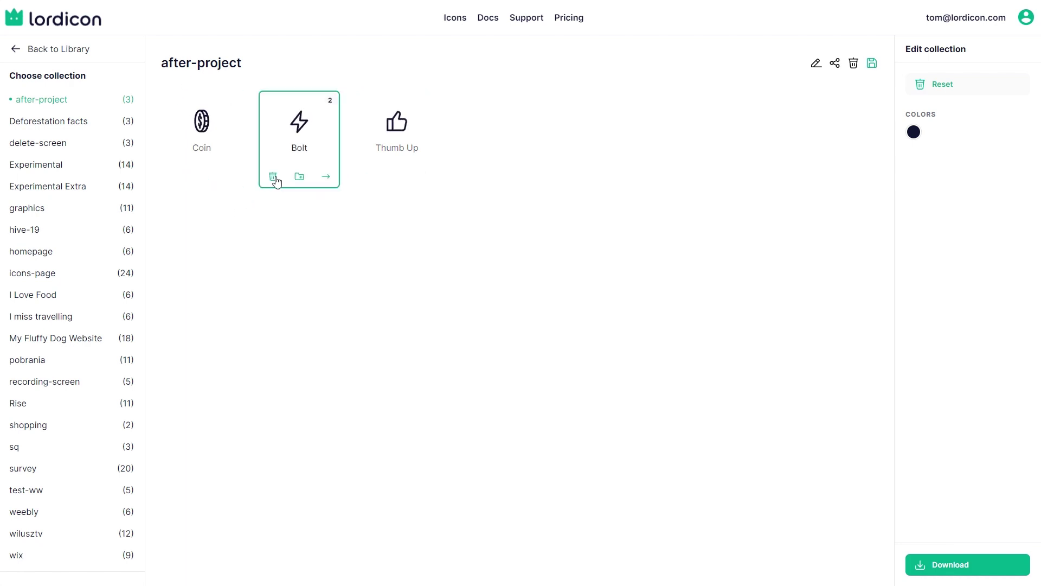
On the Lordicon site, download the after-project collection as After Effects Project files and extract the archive to the after-project folder in Downloads
{"action": "left_click", "coordinate": [922, 564]}
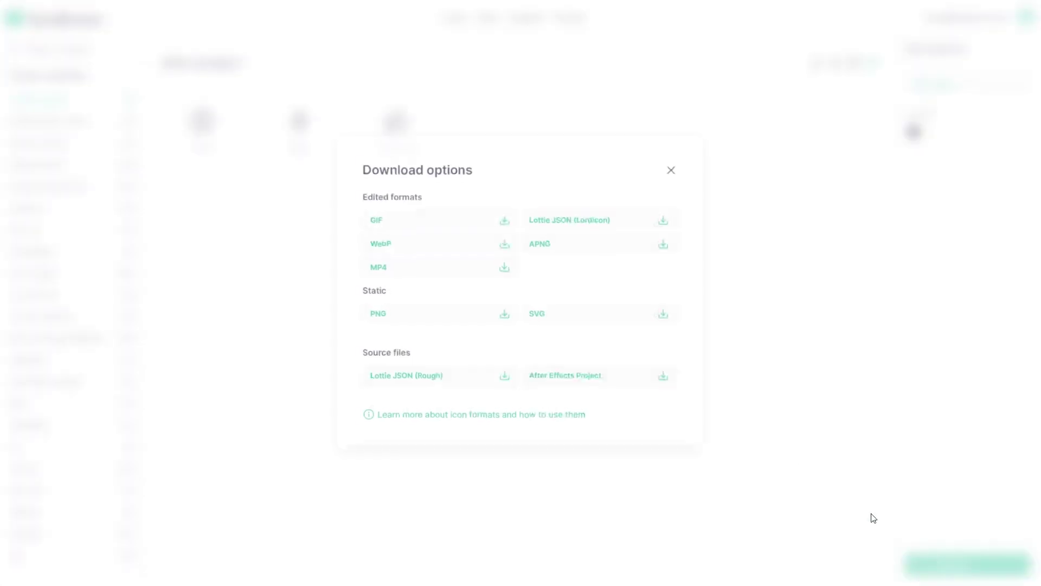
{"action": "left_click", "coordinate": [627, 385]}
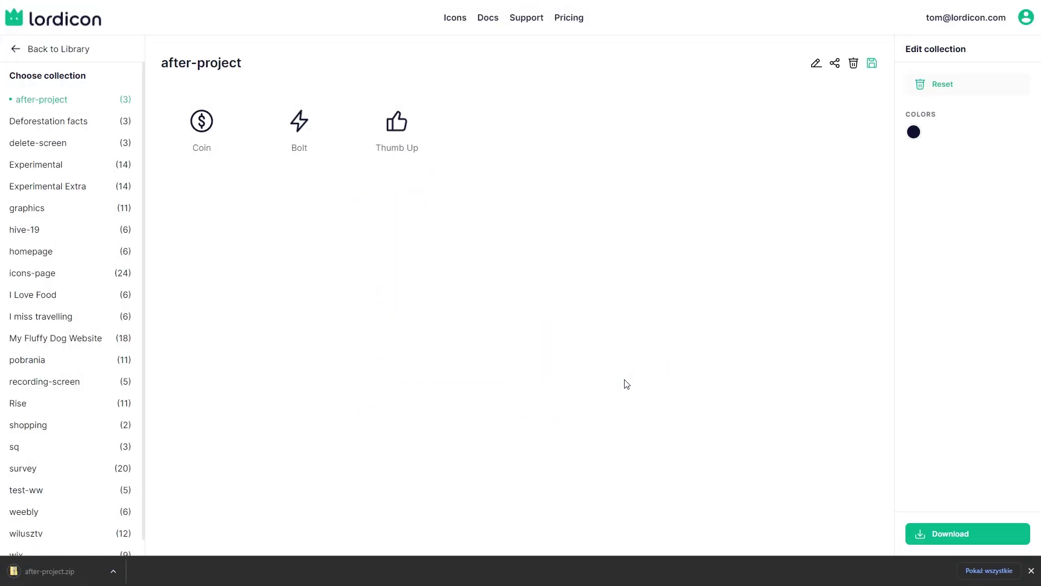
{"action": "left_click", "coordinate": [24, 571]}
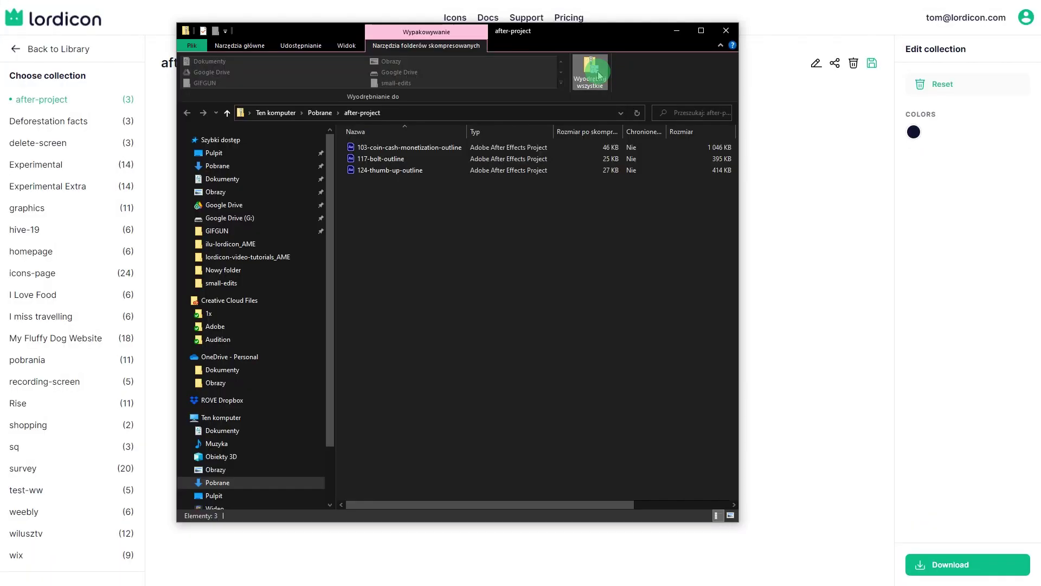
{"action": "left_click", "coordinate": [593, 76]}
{"action": "left_click", "coordinate": [906, 400]}
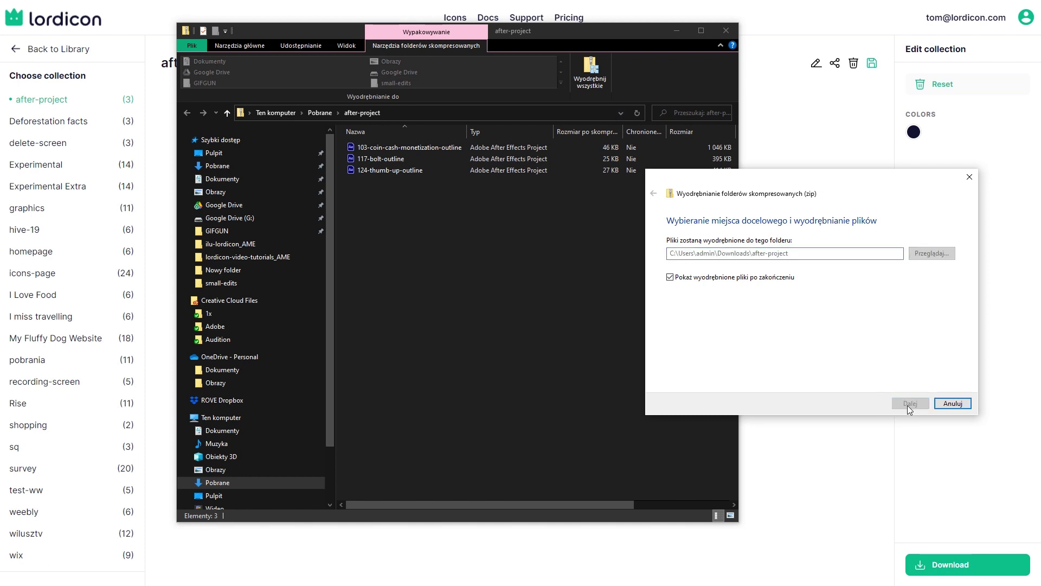
Import the extracted icon projects into After Effects and place the 103-coin-cash-monetization-outline composition in the Explainer video example composition over the middle bubble
{"action": "left_click_drag", "start_coordinate": [521, 233], "coordinate": [441, 228]}
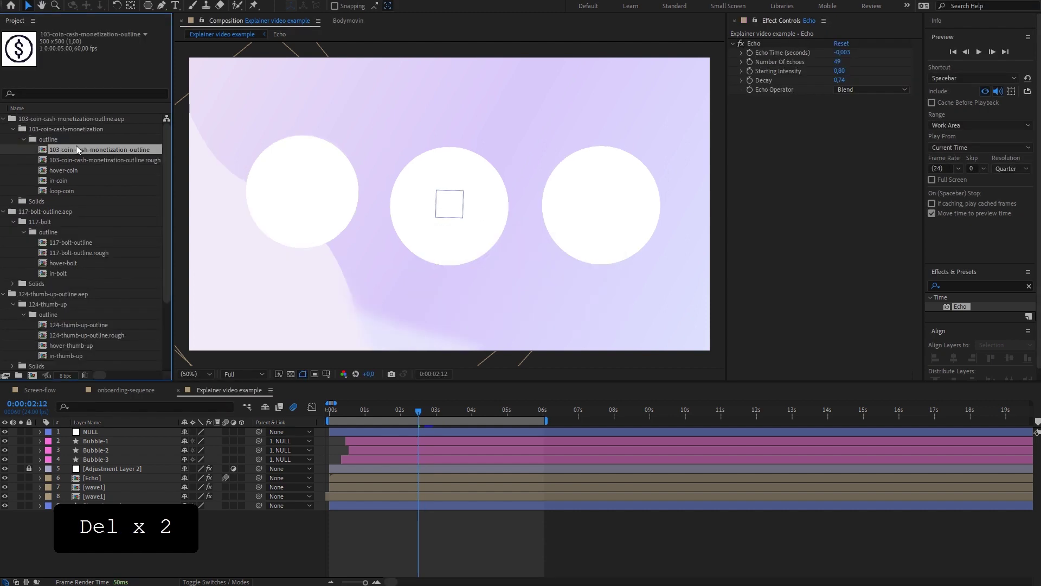
{"action": "left_click_drag", "start_coordinate": [86, 153], "coordinate": [449, 214]}
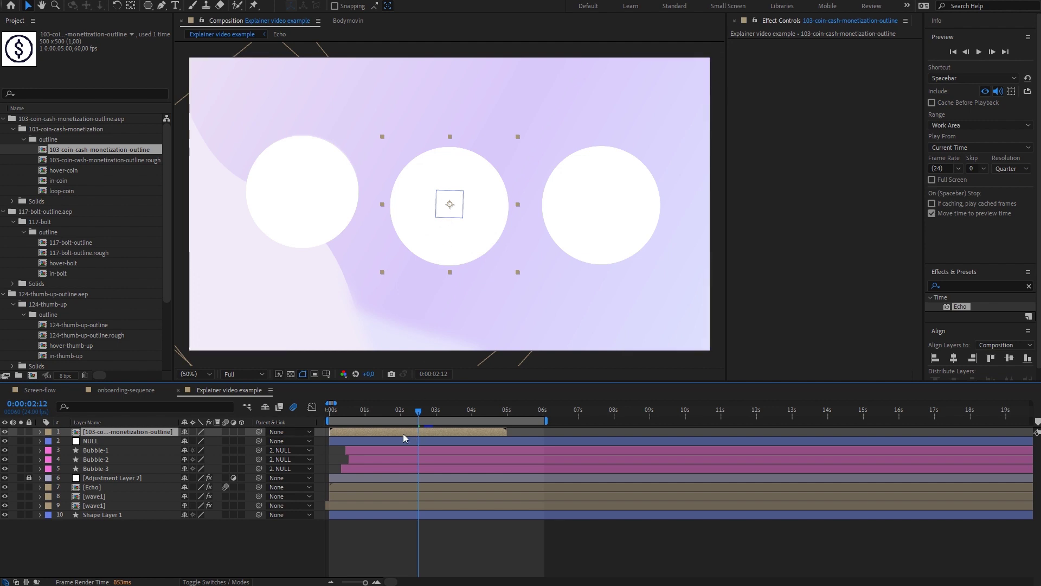
Shift the coin icon layer to start at about 0:00:01:16 and open its 103-coin-cash-monetization-outline composition
{"action": "left_click_drag", "start_coordinate": [402, 432], "coordinate": [455, 437]}
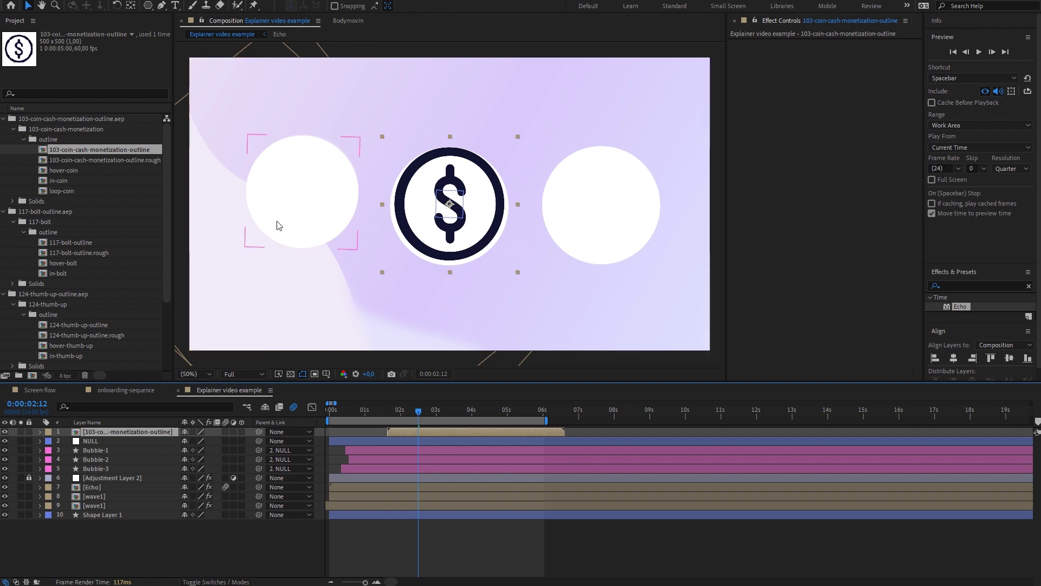
{"action": "double_click", "coordinate": [129, 432]}
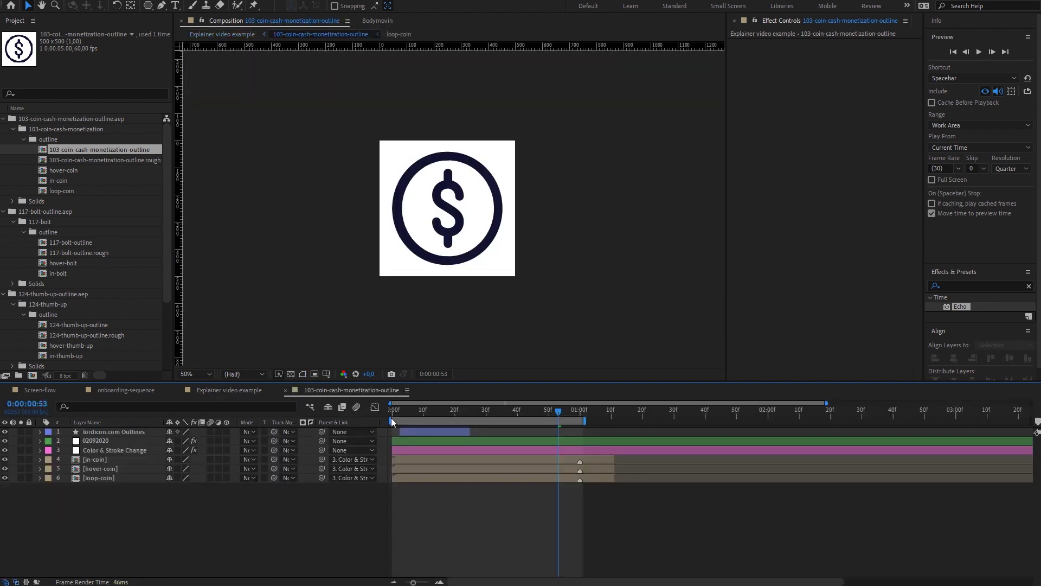
{"action": "left_click", "coordinate": [114, 460]}
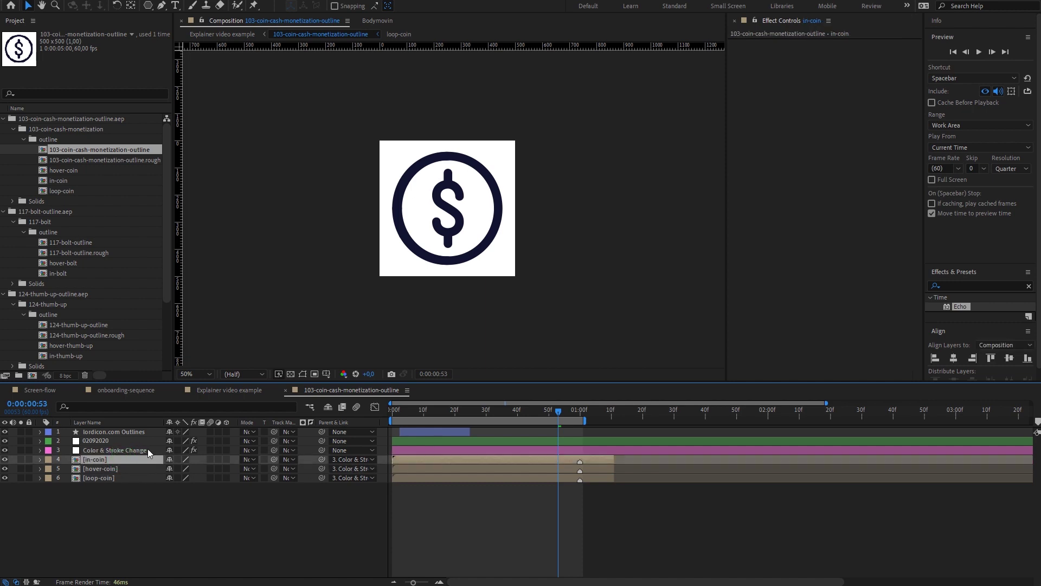
Using onboarding-sequence as reference, arrange in-coin, hover-coin and loop-coin back to back in the coin composition and reveal their Opacity
{"action": "left_click", "coordinate": [127, 390]}
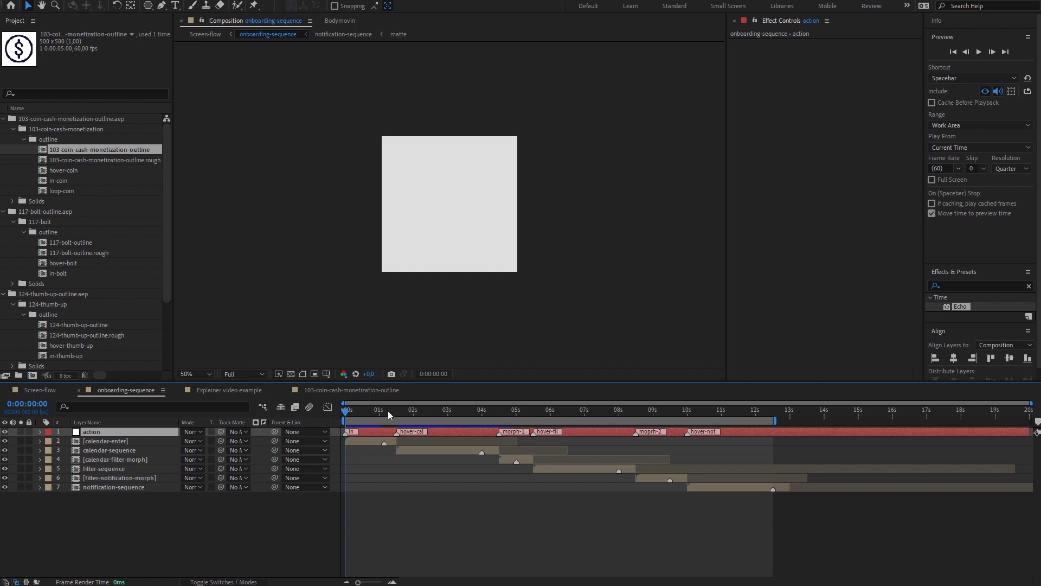
{"action": "left_click", "coordinate": [352, 390]}
{"action": "key", "text": "ctrl+z"}
{"action": "key", "text": "ctrl+z"}
{"action": "left_click_drag", "start_coordinate": [435, 469], "coordinate": [661, 471]}
{"action": "left_click_drag", "start_coordinate": [452, 477], "coordinate": [878, 474]}
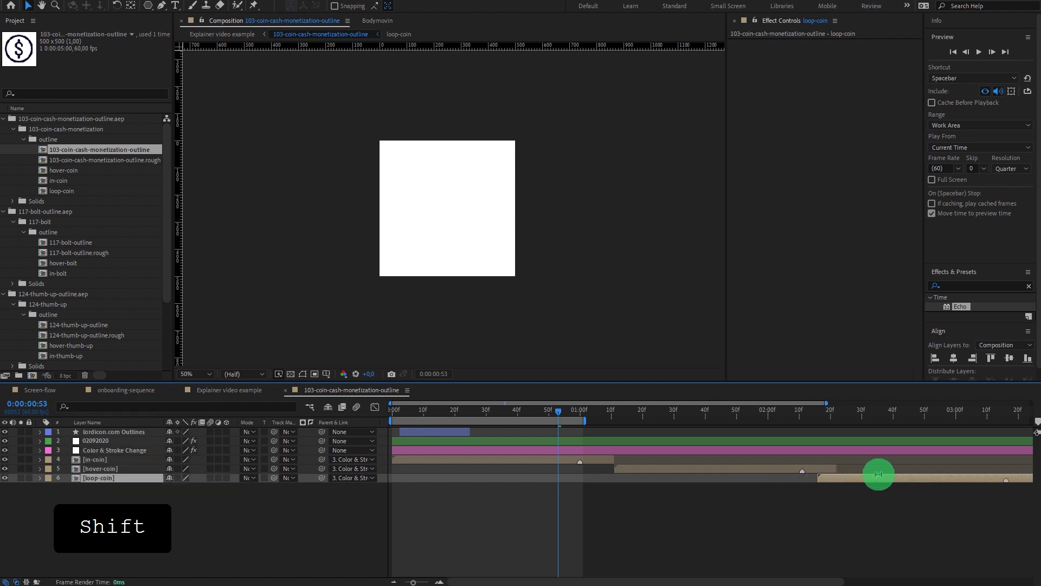
{"action": "left_click", "coordinate": [535, 458], "text": "shift"}
{"action": "key", "text": "t"}
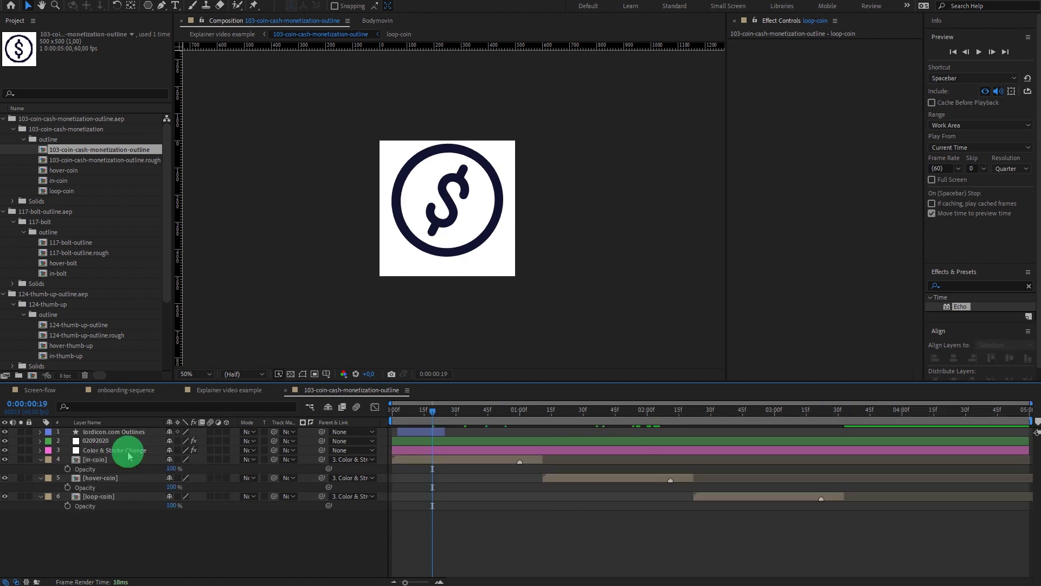
Rename the Color & Stroke Change layer in the coin composition to action
{"action": "left_click", "coordinate": [128, 454]}
{"action": "key", "text": "Return"}
{"action": "type", "text": "ac"}
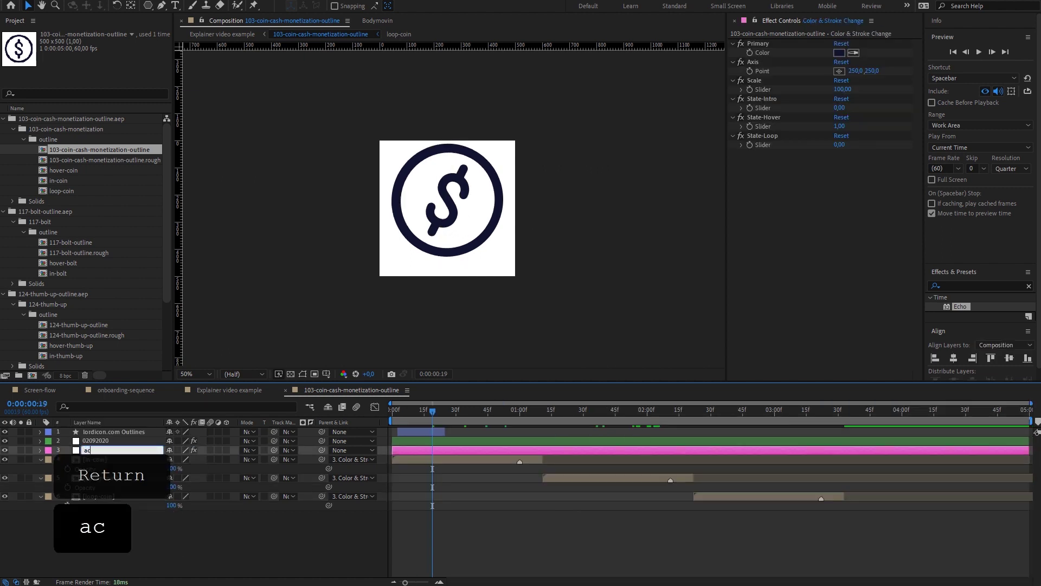
{"action": "type", "text": "tion"}
{"action": "key", "text": "Return"}
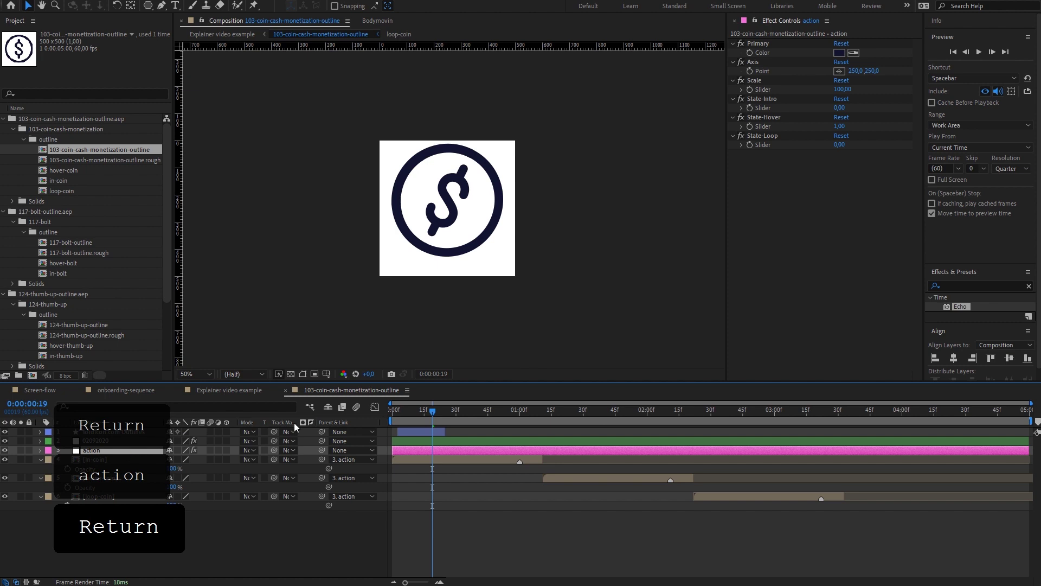
Add a layer marker with the comment "in" to the action layer at 0:00:00:00
{"action": "left_click", "coordinate": [382, 414]}
{"action": "key", "text": "KP_Multiply"}
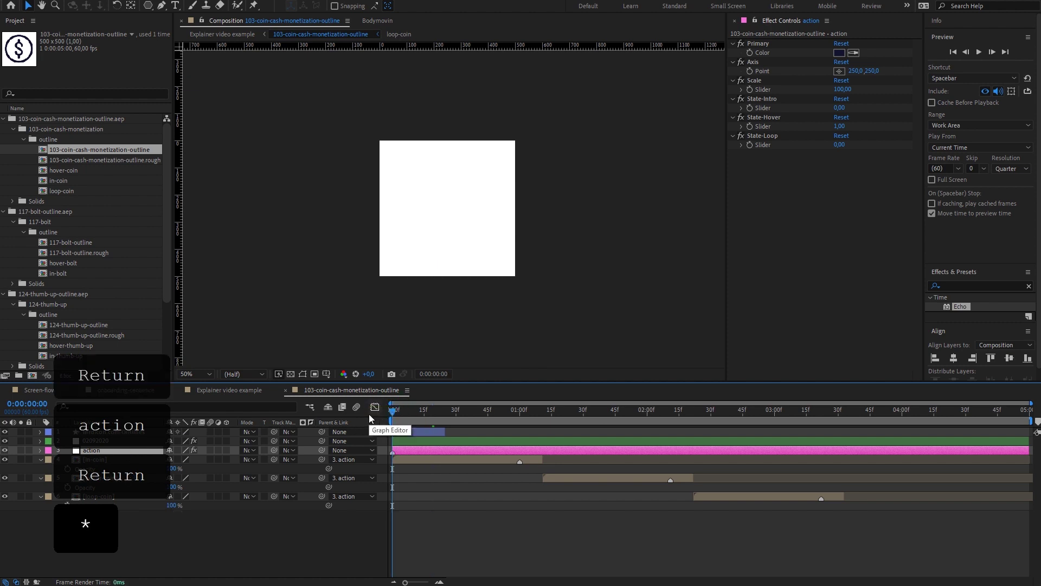
{"action": "right_click", "coordinate": [392, 452]}
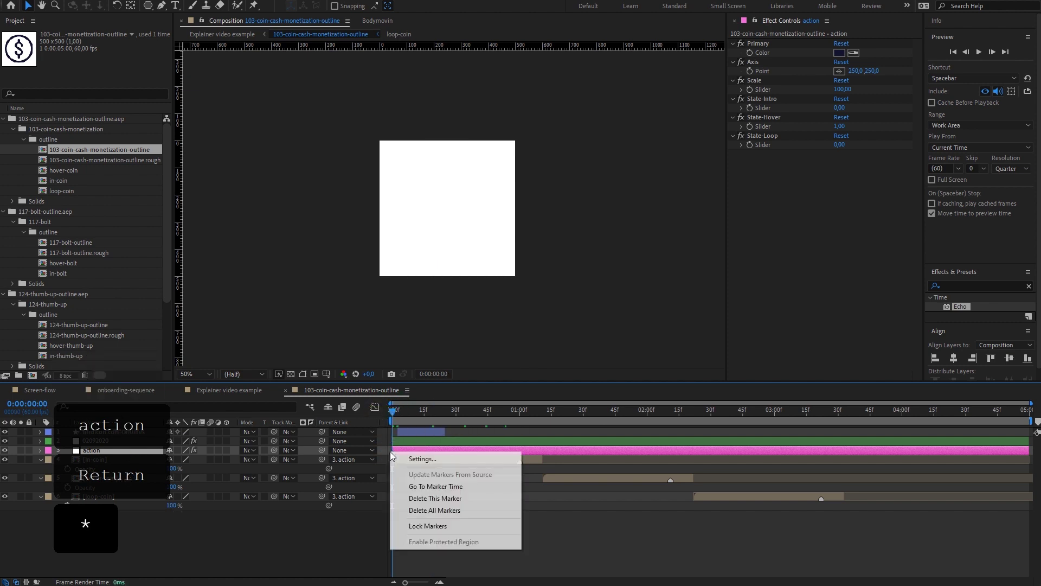
{"action": "left_click", "coordinate": [402, 459]}
{"action": "type", "text": "i"}
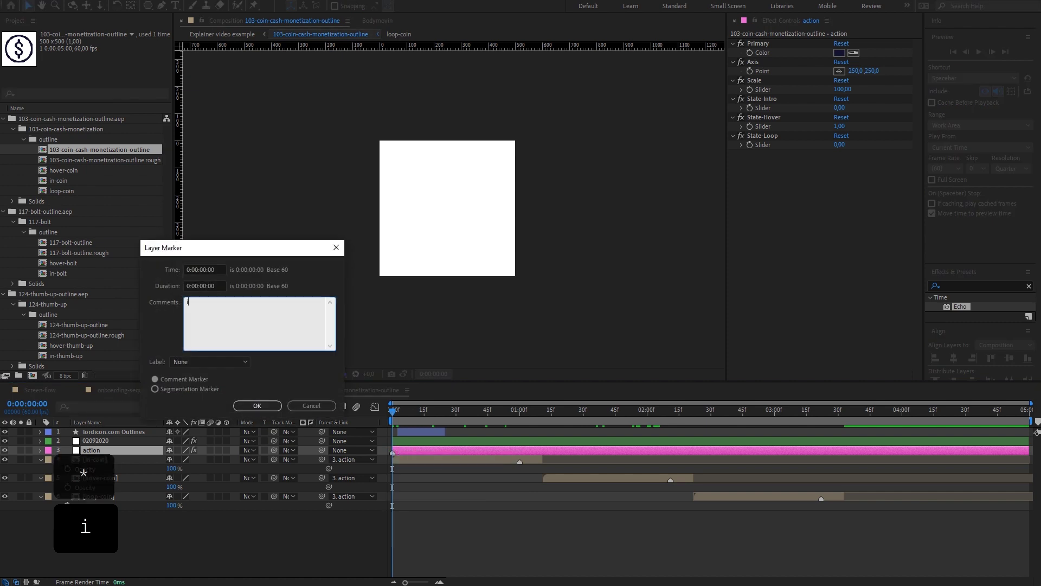
{"action": "type", "text": "n"}
{"action": "left_click", "coordinate": [266, 409]}
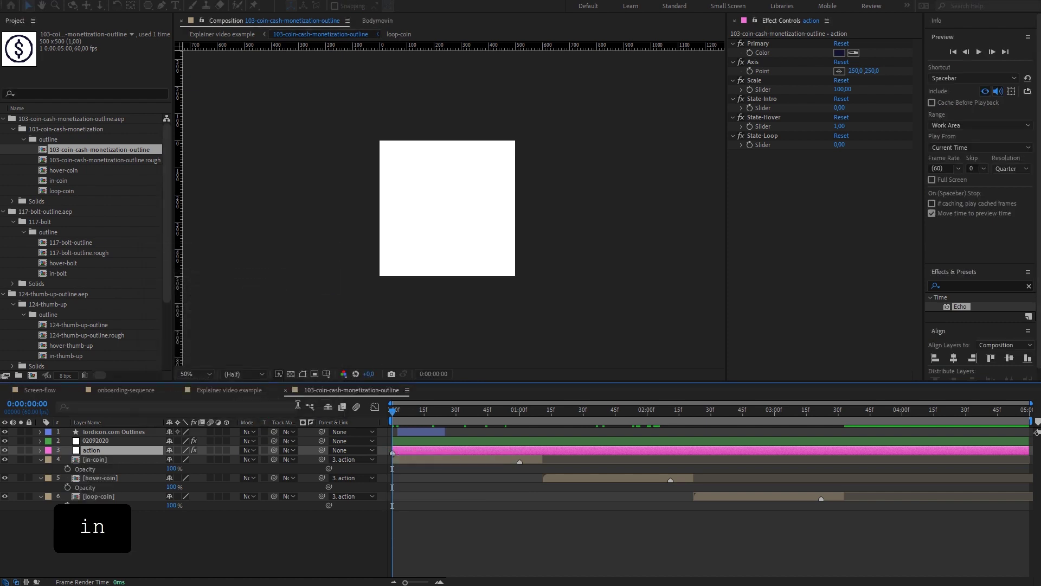
Add a layer marker with the comment "hover" to the action layer at 0:00:01:11, where hover-coin starts
{"action": "left_click", "coordinate": [544, 415]}
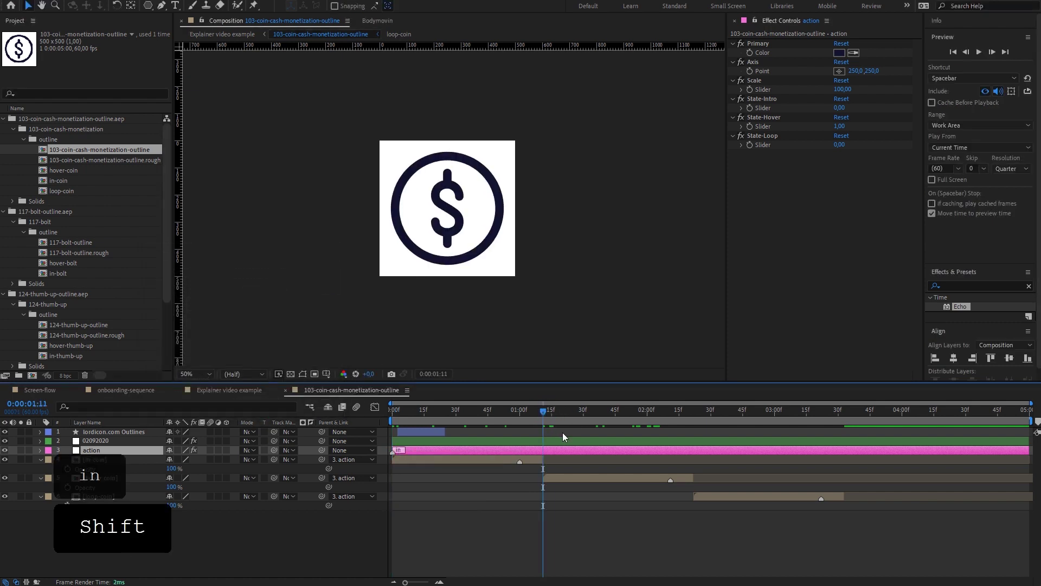
{"action": "key", "text": "shift+asterisk"}
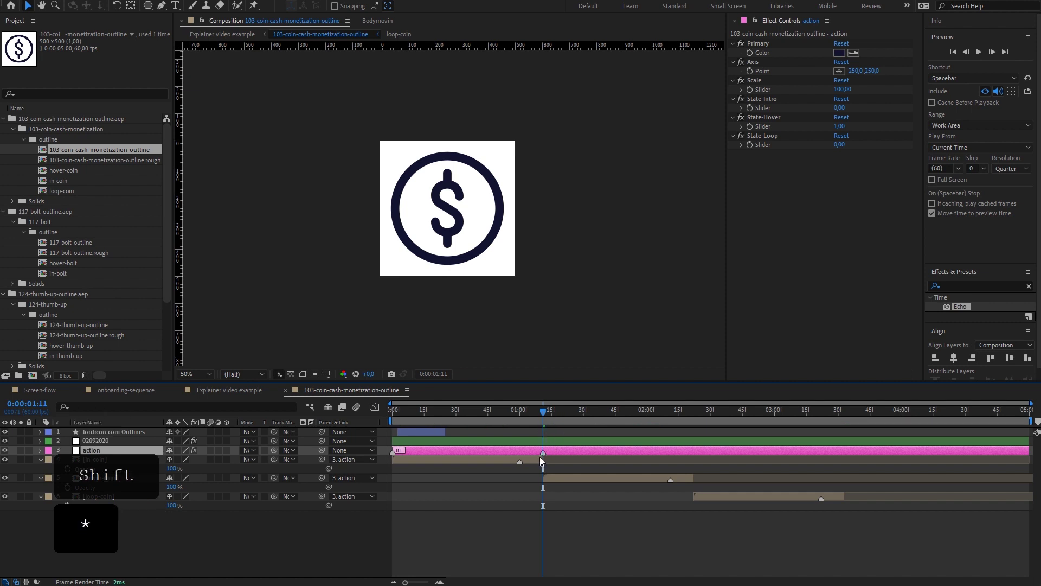
{"action": "right_click", "coordinate": [542, 453]}
{"action": "left_click", "coordinate": [555, 454]}
{"action": "type", "text": "hover"}
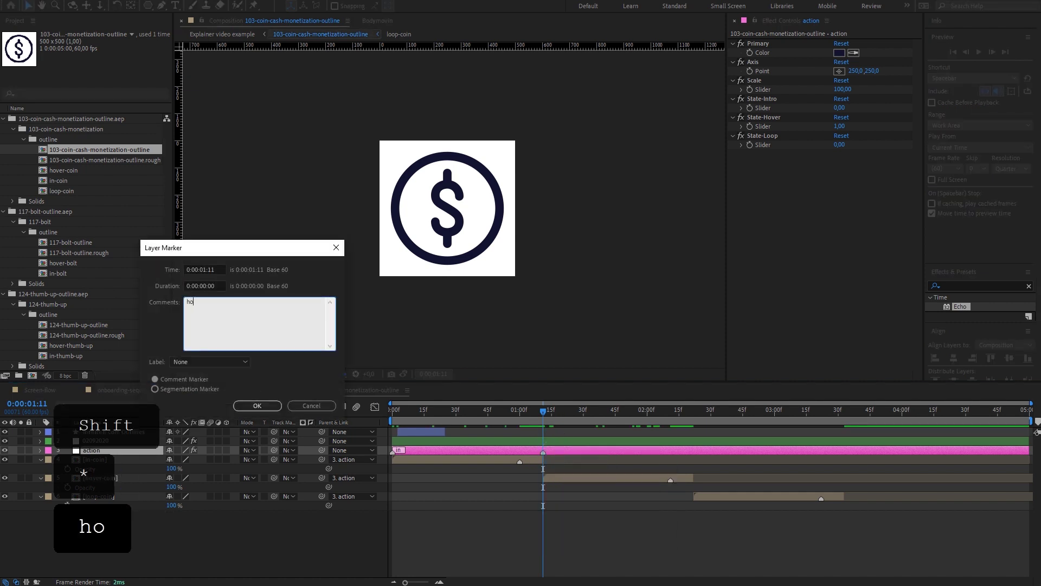
{"action": "left_click", "coordinate": [260, 408]}
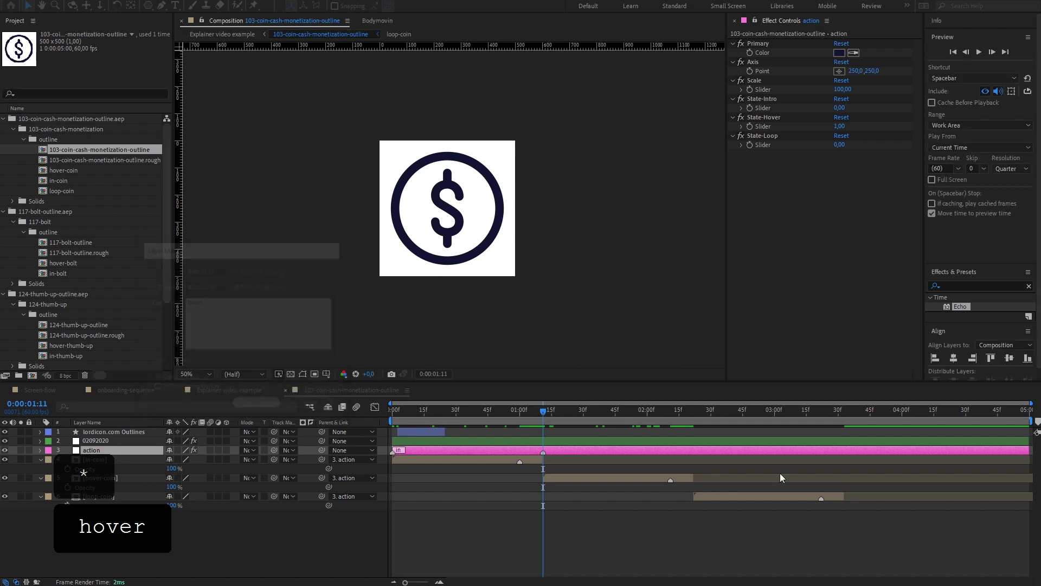
Add a layer marker with the comment "loop" to the action layer at 0:00:02:22, where loop-coin starts
{"action": "left_click", "coordinate": [696, 417]}
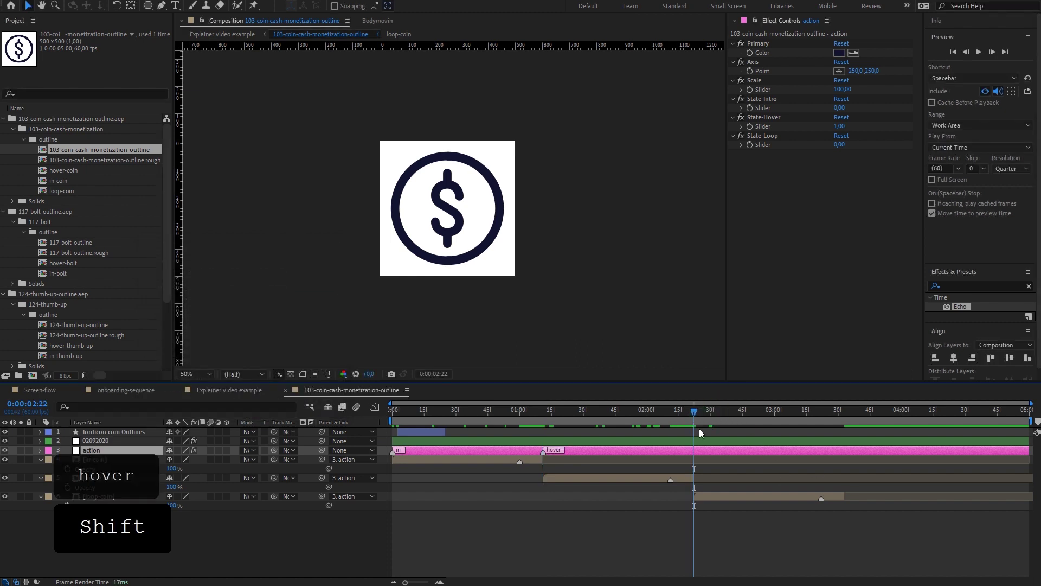
{"action": "key", "text": "KP_Multiply"}
{"action": "right_click", "coordinate": [695, 454]}
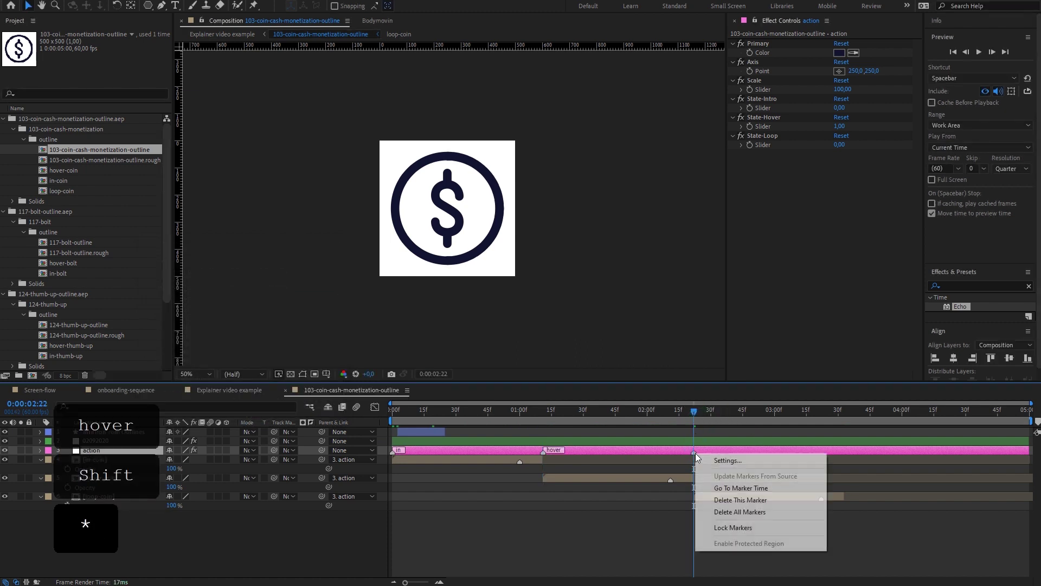
{"action": "left_click", "coordinate": [701, 459]}
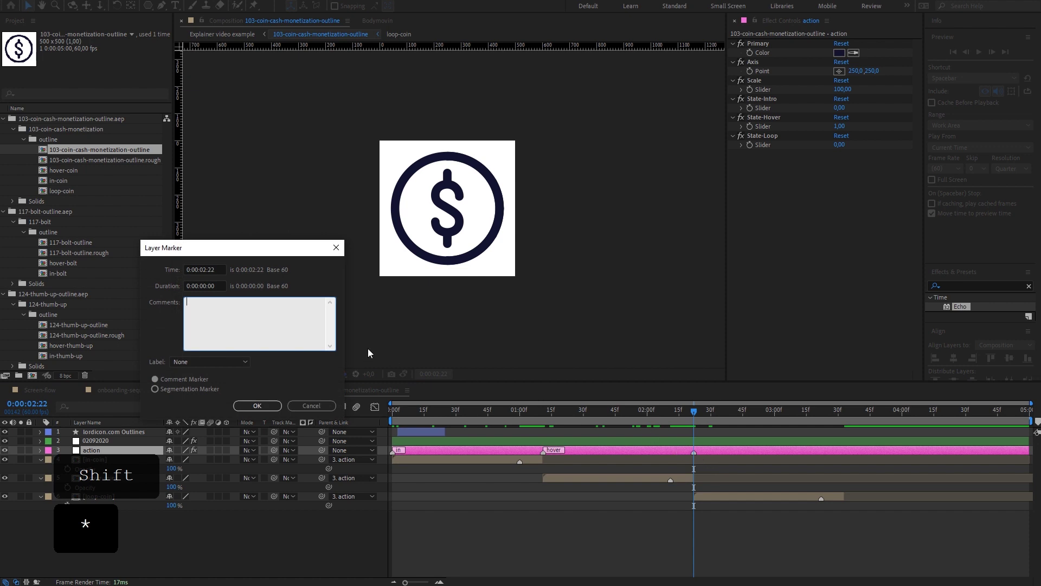
{"action": "type", "text": "loop"}
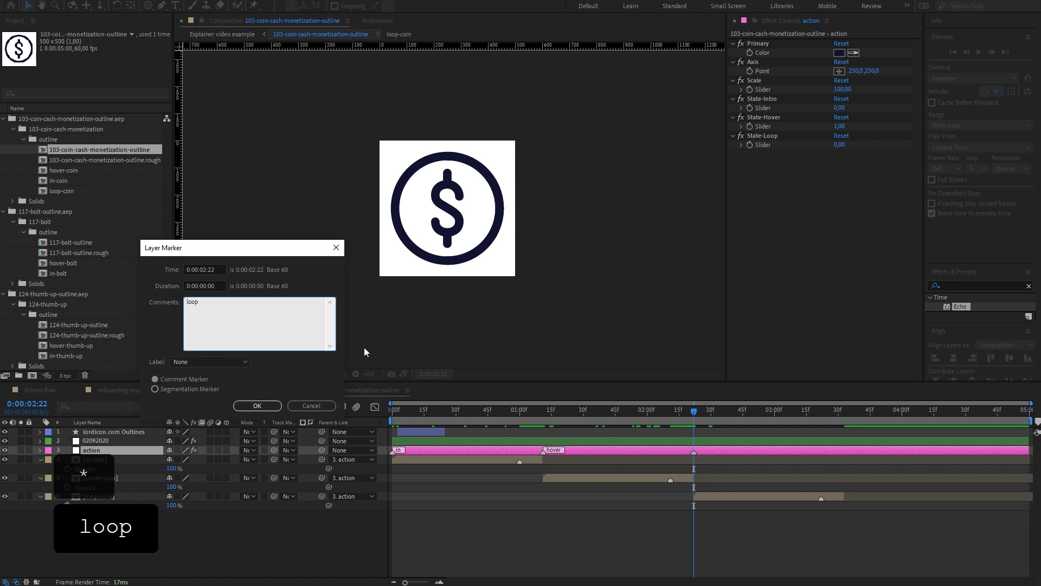
{"action": "left_click", "coordinate": [257, 406]}
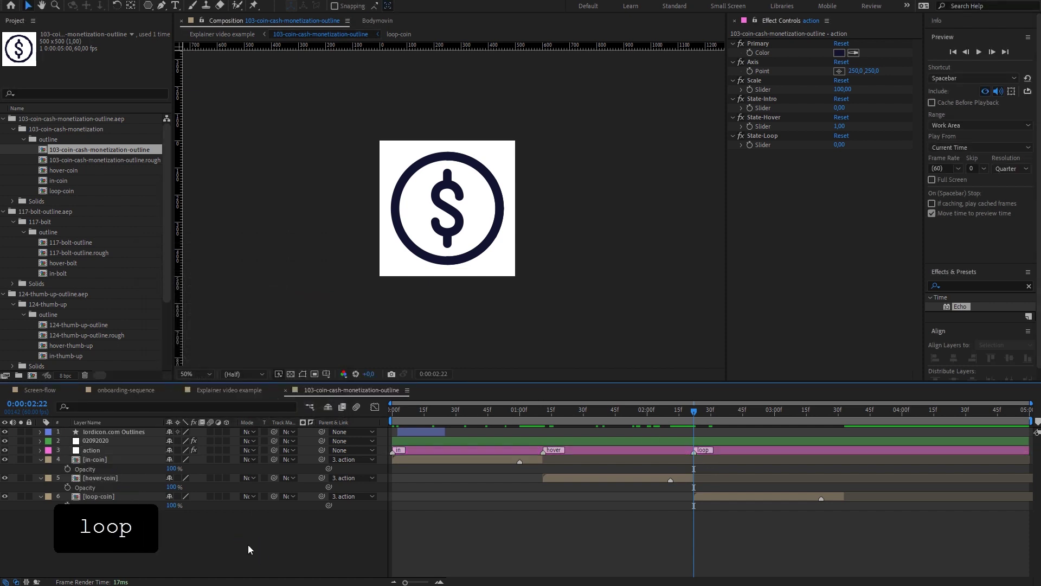
Return to the Explainer video example composition, go to 0:00:03:15 and enable time remapping on the coin layer
{"action": "left_click", "coordinate": [239, 391]}
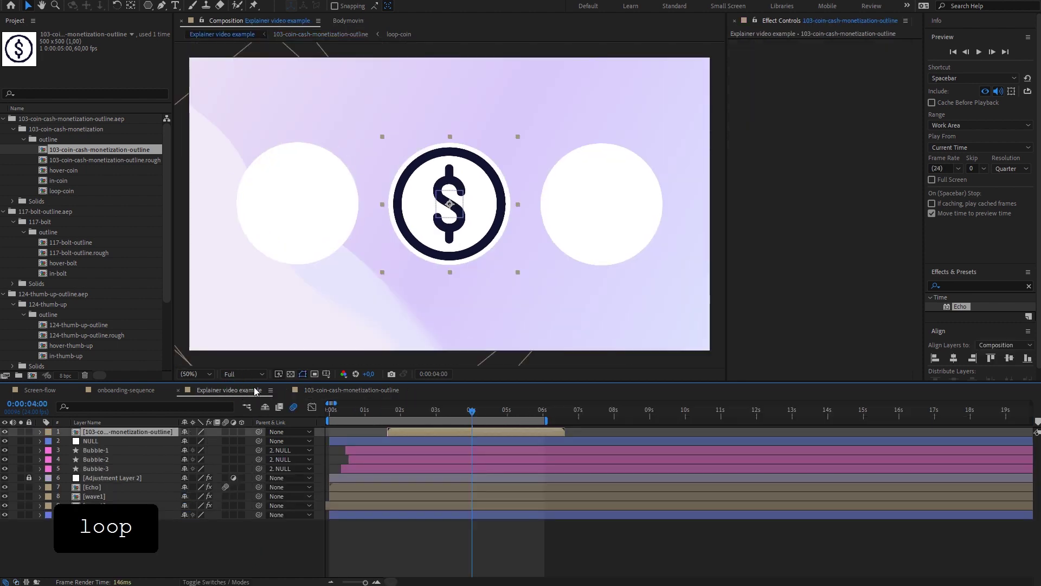
{"action": "left_click_drag", "start_coordinate": [467, 415], "coordinate": [459, 415]}
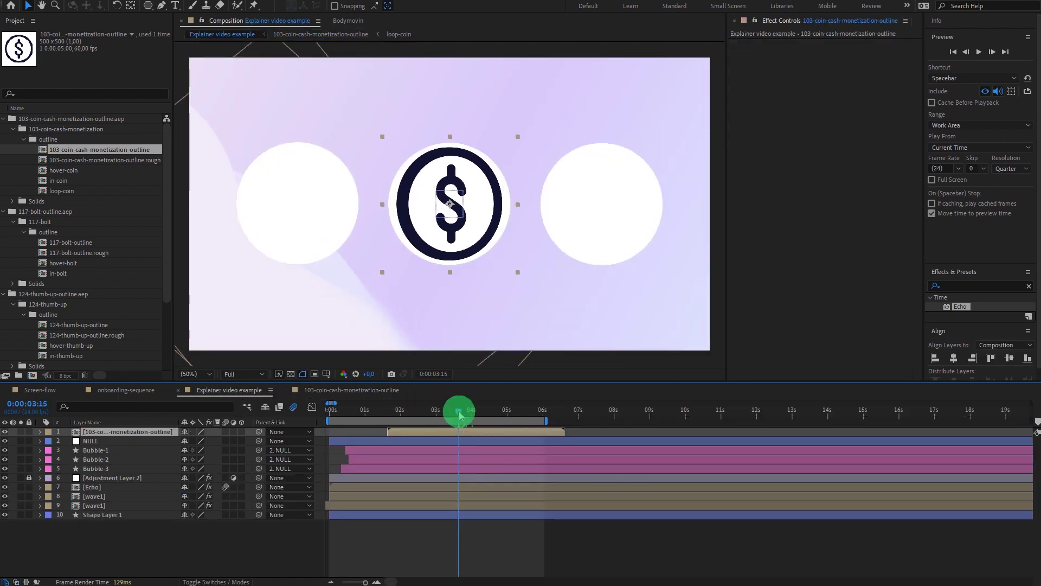
{"action": "right_click", "coordinate": [443, 431]}
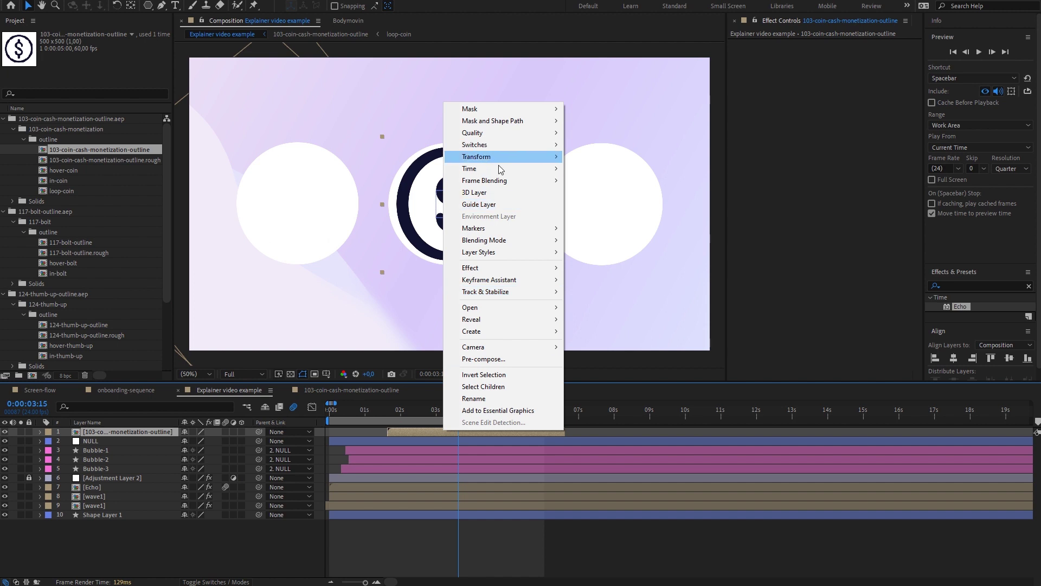
{"action": "mouse_move", "coordinate": [477, 165]}
{"action": "left_click", "coordinate": [615, 172]}
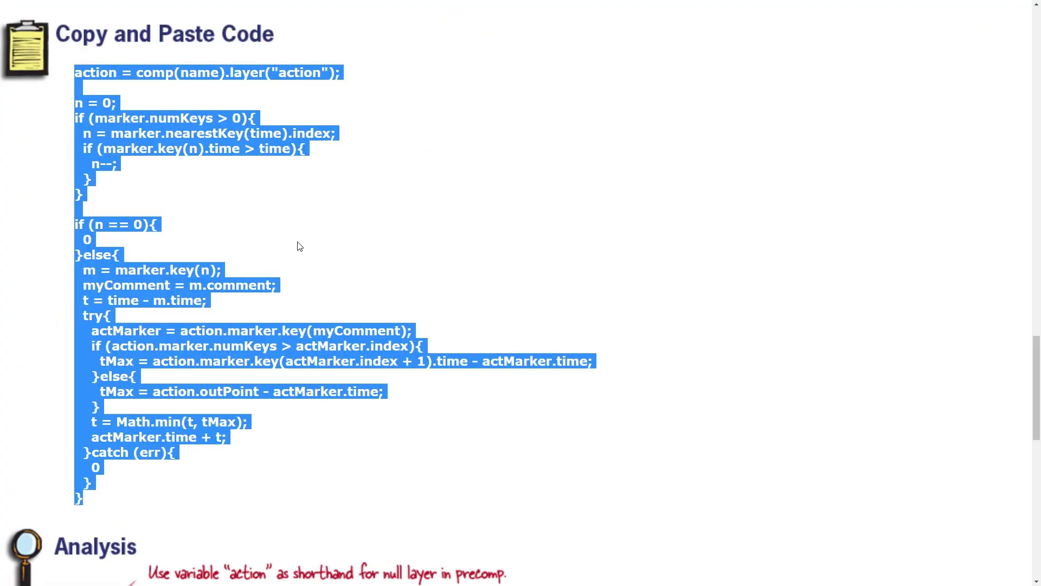
Copy the web page's marker expression starting with action = comp(name).layer("action"); and apply it to the coin layer's Time Remap
{"action": "key", "text": "ctrl+c"}
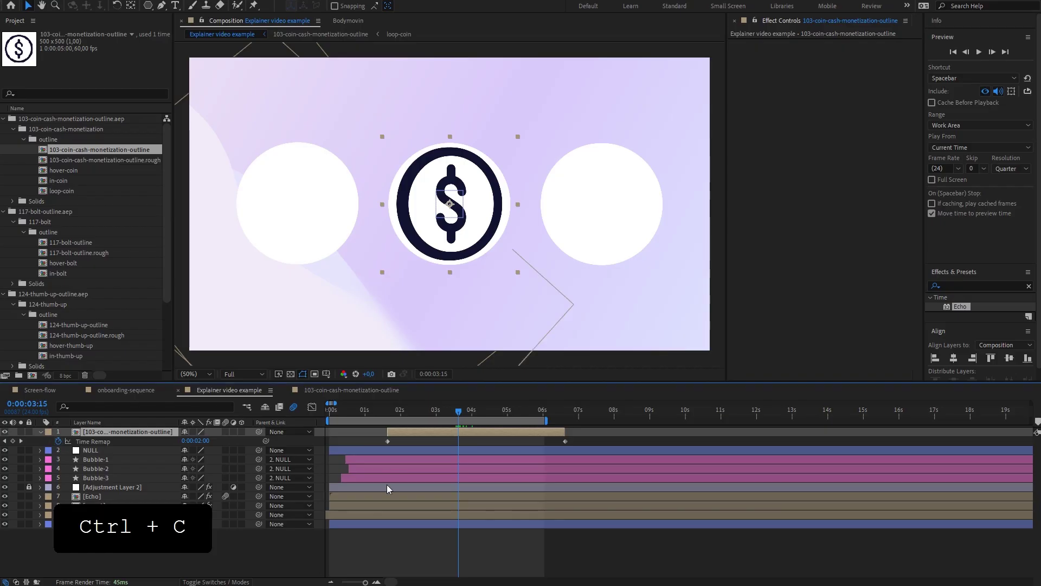
{"action": "left_click", "coordinate": [59, 441], "text": "alt"}
{"action": "key", "text": "ctrl+v"}
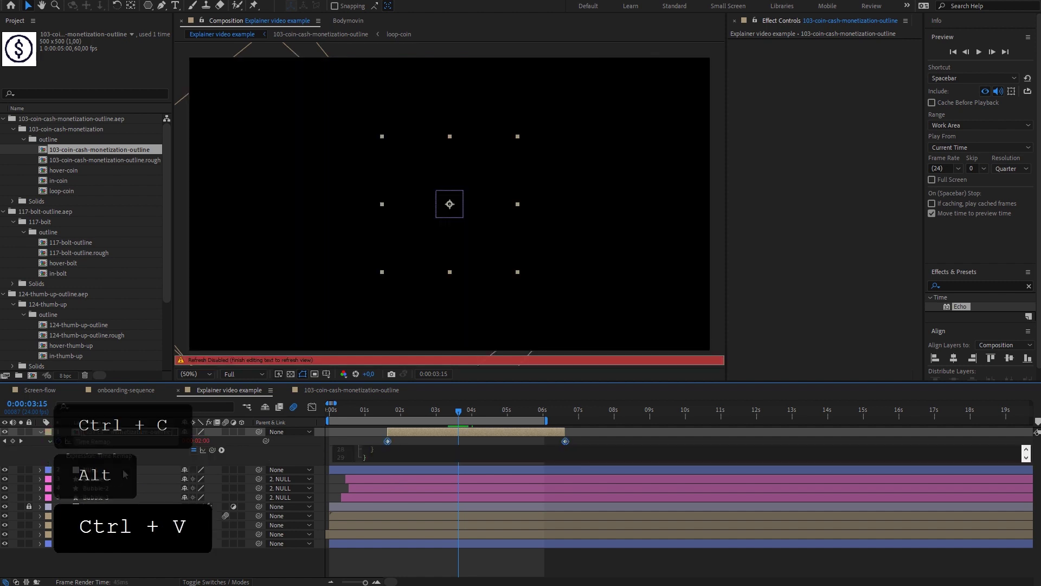
{"action": "left_click", "coordinate": [358, 559]}
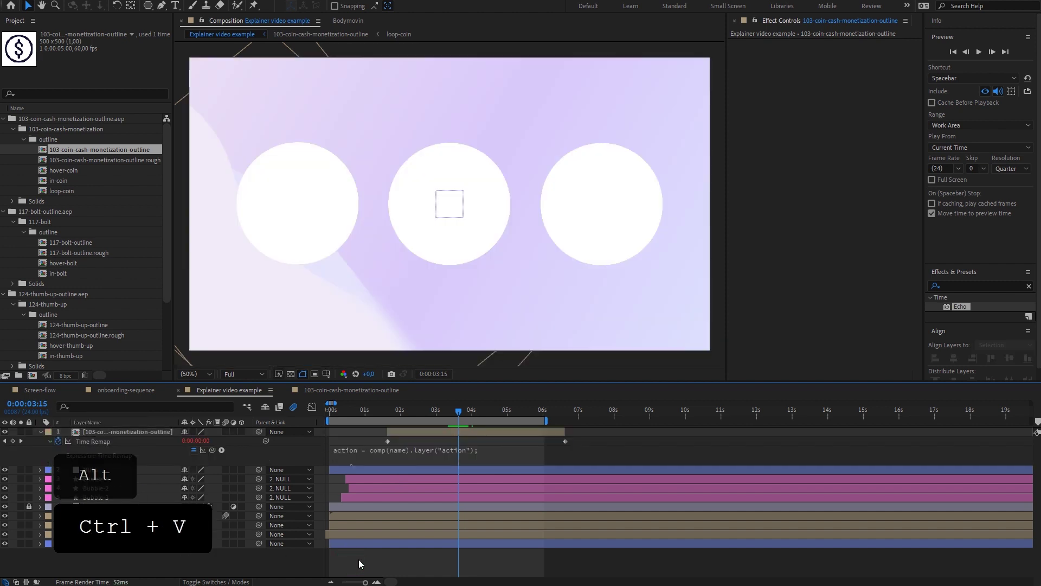
Move the coin layer back to the start of the composition and extend its end to about 15 seconds
{"action": "left_click", "coordinate": [438, 429]}
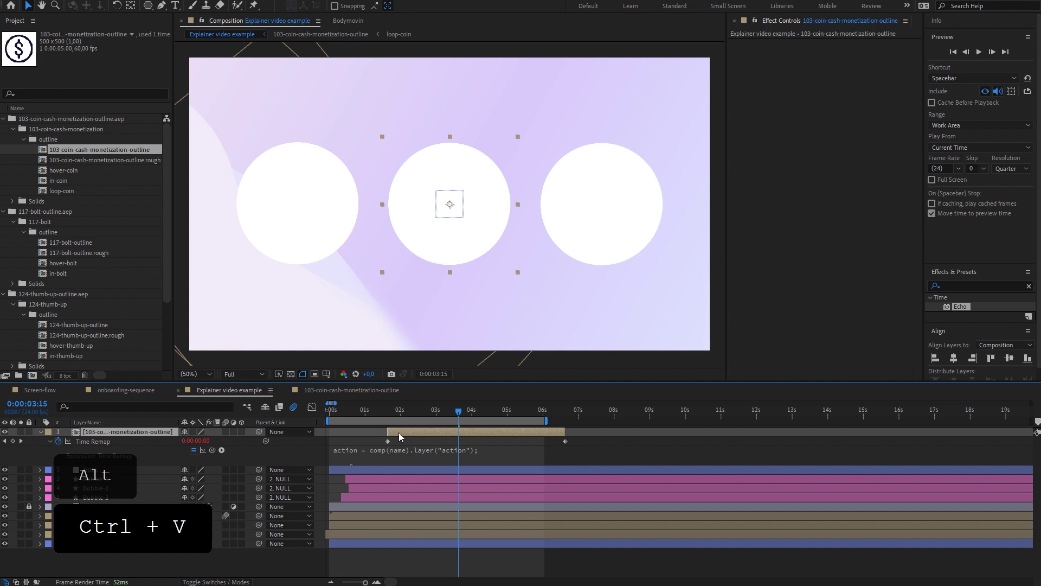
{"action": "left_click_drag", "start_coordinate": [399, 435], "coordinate": [346, 436]}
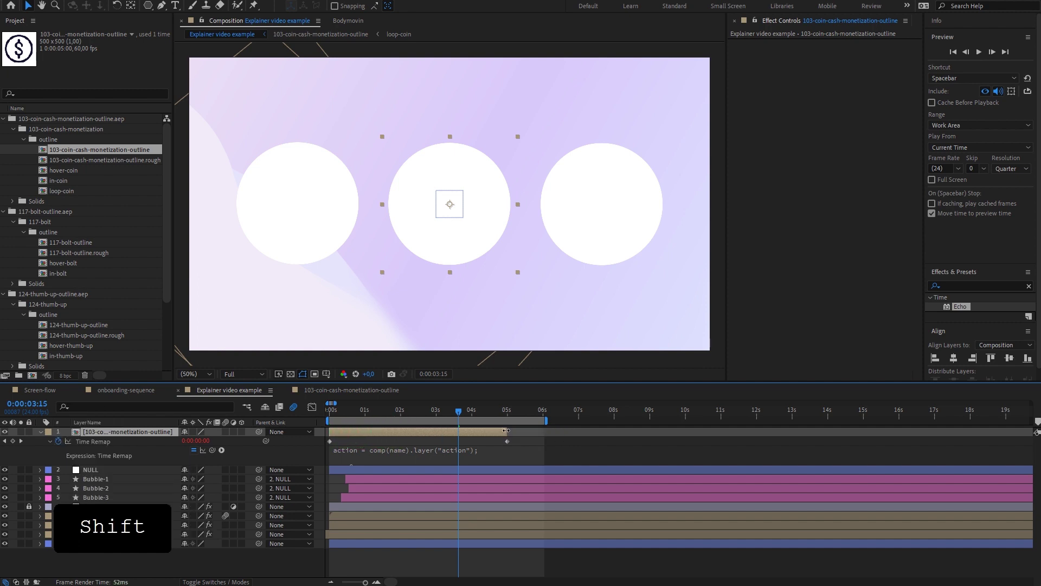
{"action": "left_click_drag", "start_coordinate": [507, 432], "coordinate": [873, 431]}
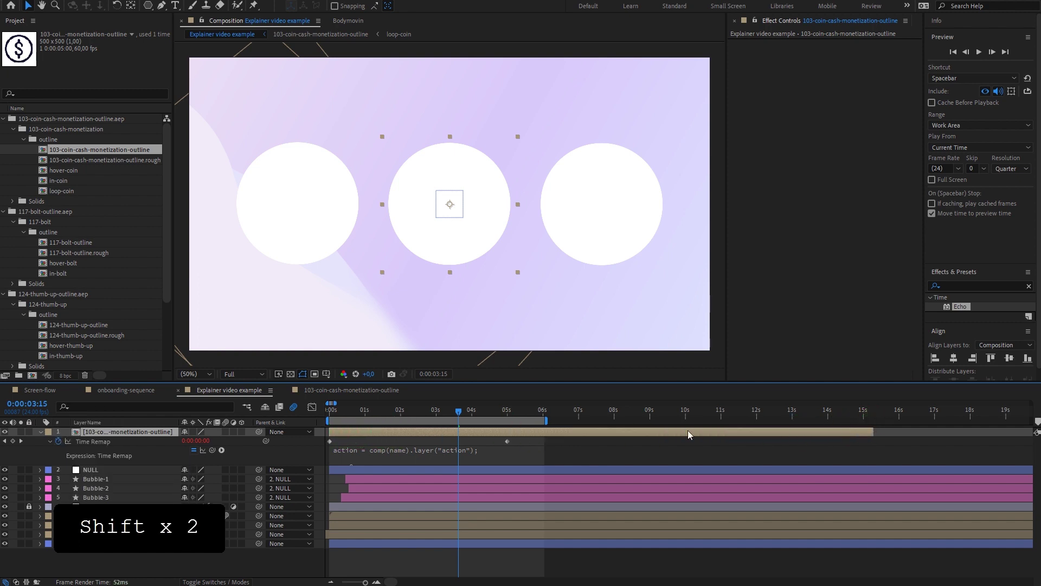
Add a marker with the comment "hover" to the coin layer at 0:00:03:15 and preview the coin animation
{"action": "key", "text": "KP_Multiply"}
{"action": "right_click", "coordinate": [458, 435]}
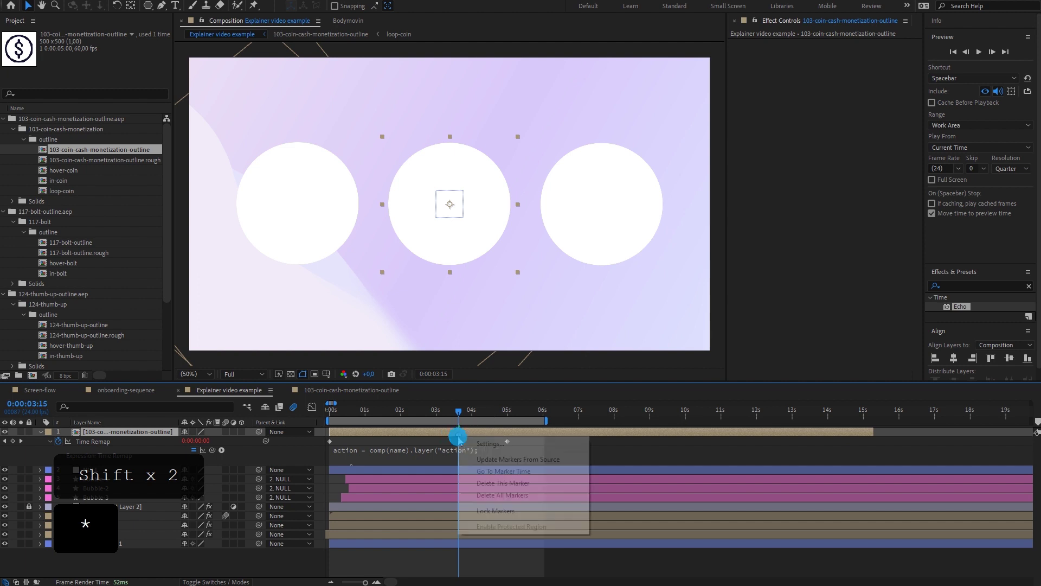
{"action": "left_click", "coordinate": [490, 443]}
{"action": "type", "text": "hover"}
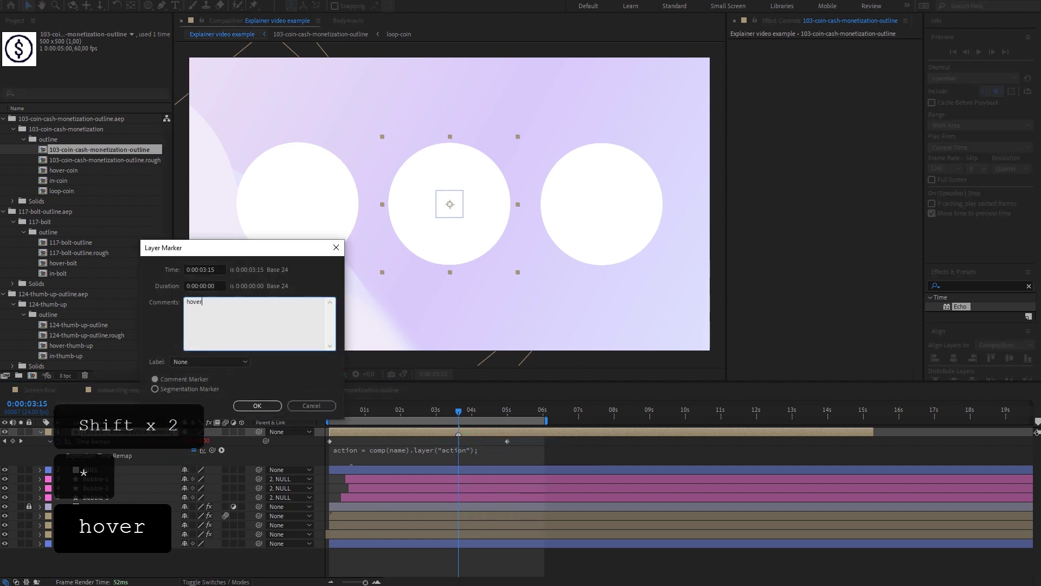
{"action": "left_click", "coordinate": [257, 405]}
{"action": "key", "text": "space"}
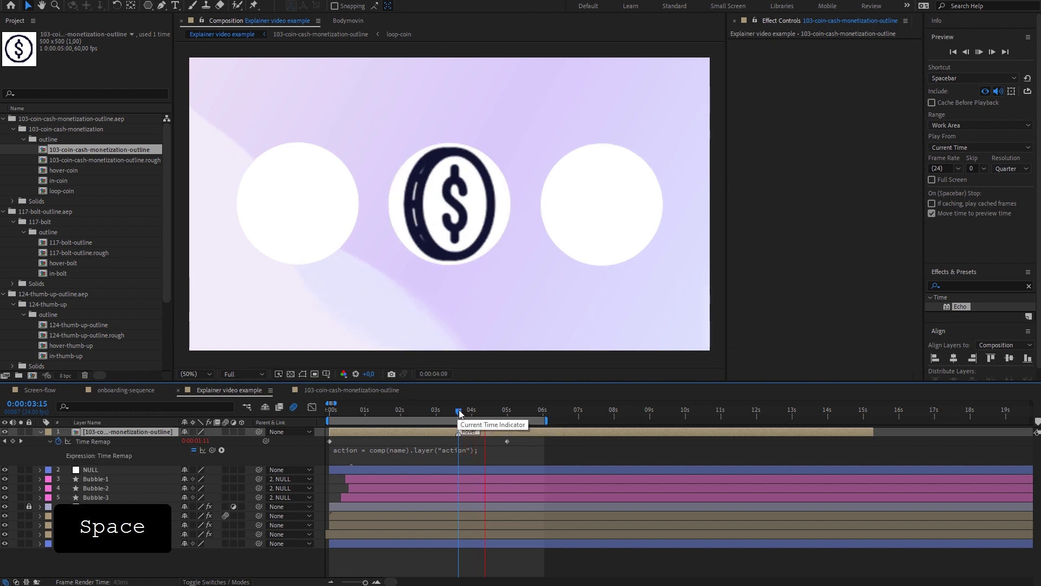
{"action": "key", "text": "space"}
Parent the coin layer to Bubble-2 and move it directly above Bubble-2 in the layer order
{"action": "left_click_drag", "start_coordinate": [259, 432], "coordinate": [109, 490]}
{"action": "left_click_drag", "start_coordinate": [109, 433], "coordinate": [125, 492]}
{"action": "left_click", "coordinate": [41, 451]}
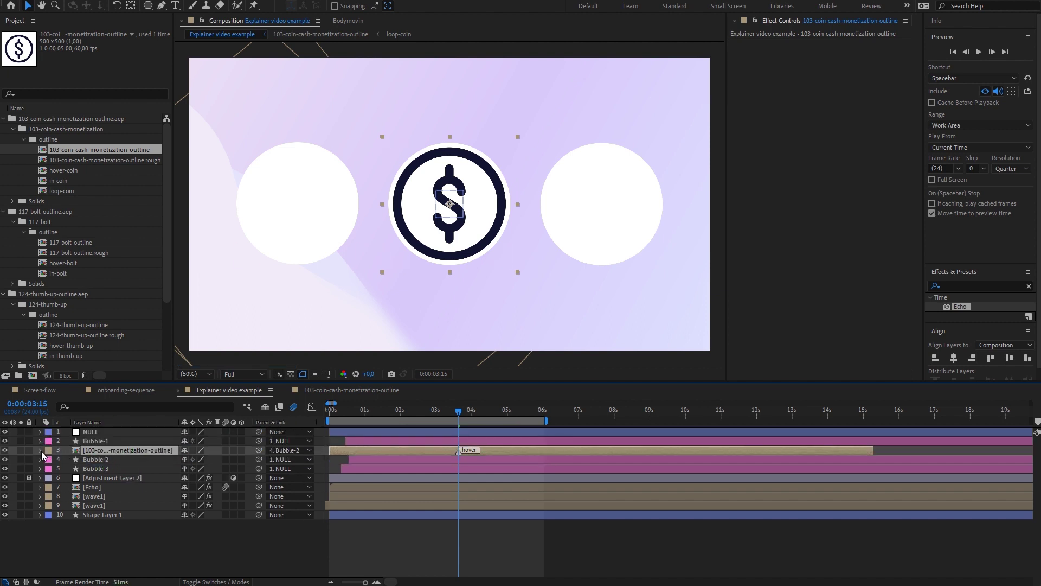
Scale the coin layer down to about half size so it sits inside the Bubble-2 circle
{"action": "left_click_drag", "start_coordinate": [513, 137], "coordinate": [482, 172]}
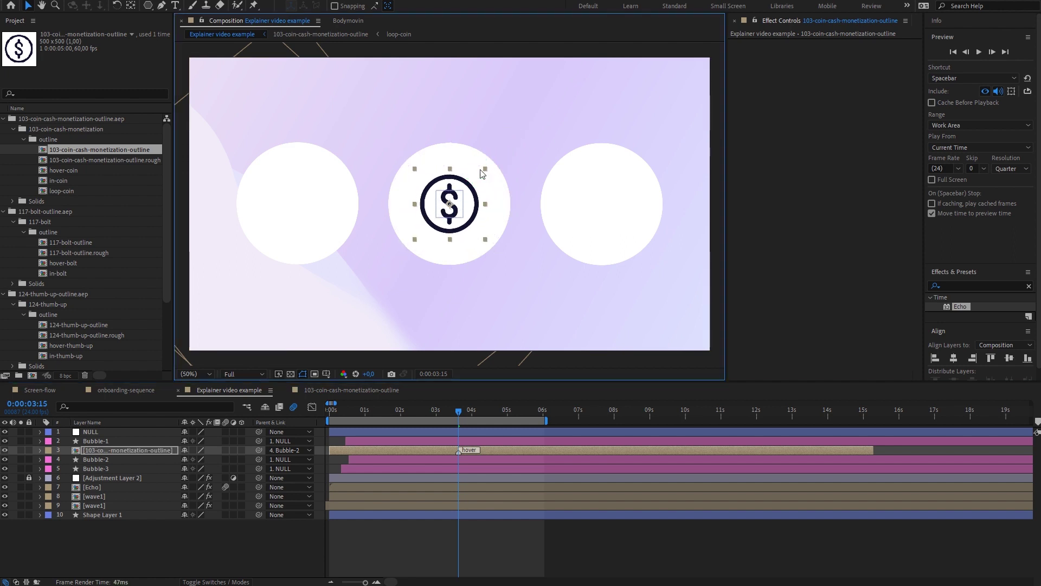
{"action": "key", "text": "shift"}
{"action": "key", "text": "shift"}
{"action": "key", "text": "shift"}
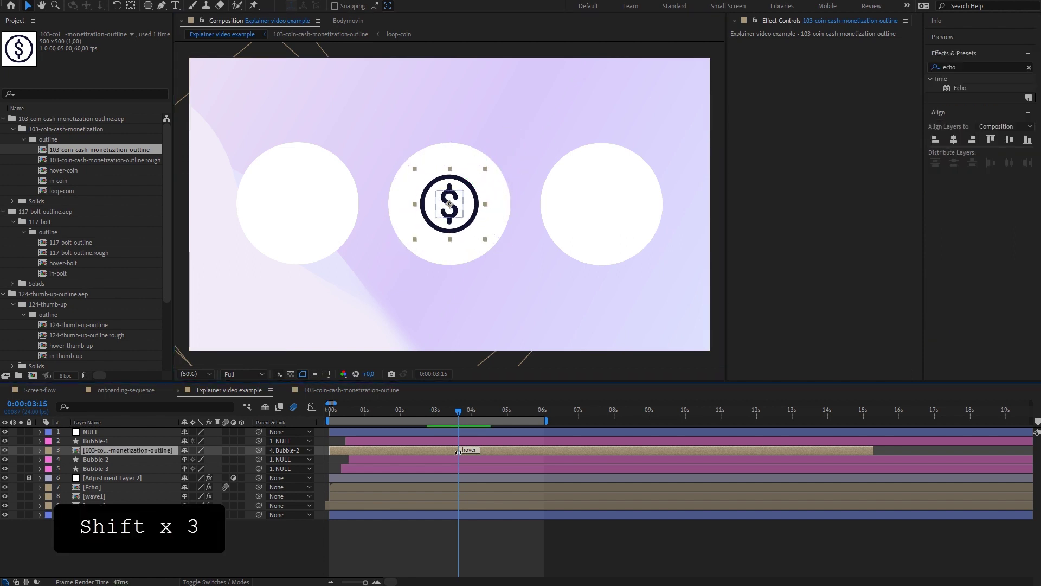
Move the coin layer's "hover" marker to the start of the layer and preview the animation from 0:00:00:12
{"action": "left_click_drag", "start_coordinate": [459, 450], "coordinate": [330, 459]}
{"action": "key", "text": "shift"}
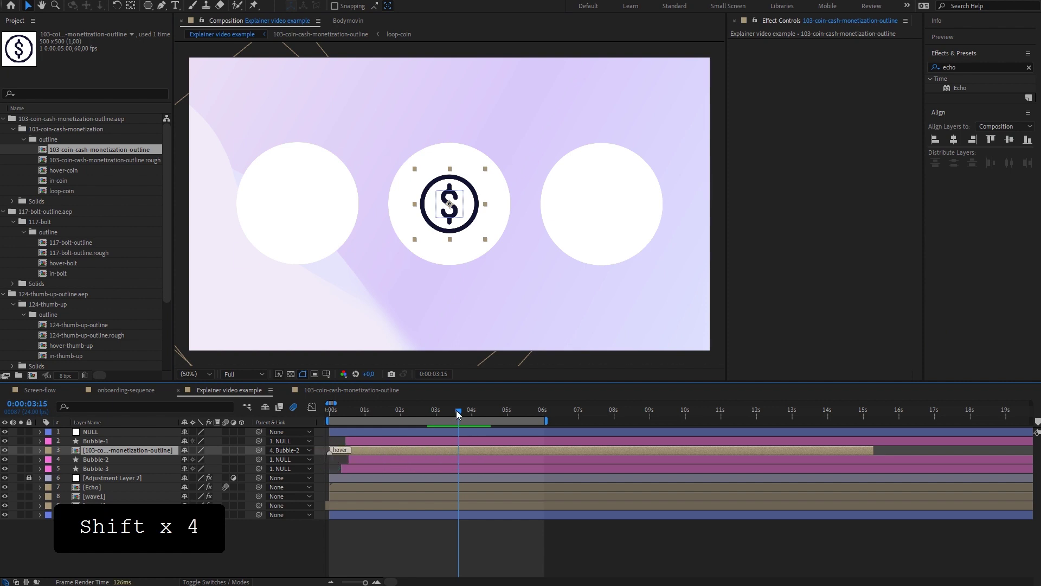
{"action": "left_click_drag", "start_coordinate": [458, 415], "coordinate": [343, 424]}
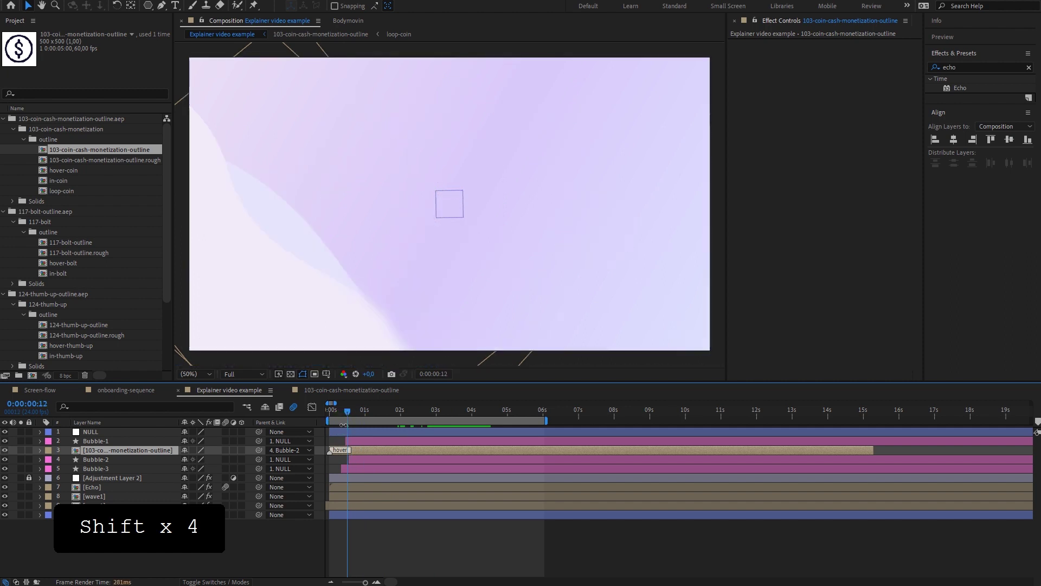
{"action": "key", "text": "space"}
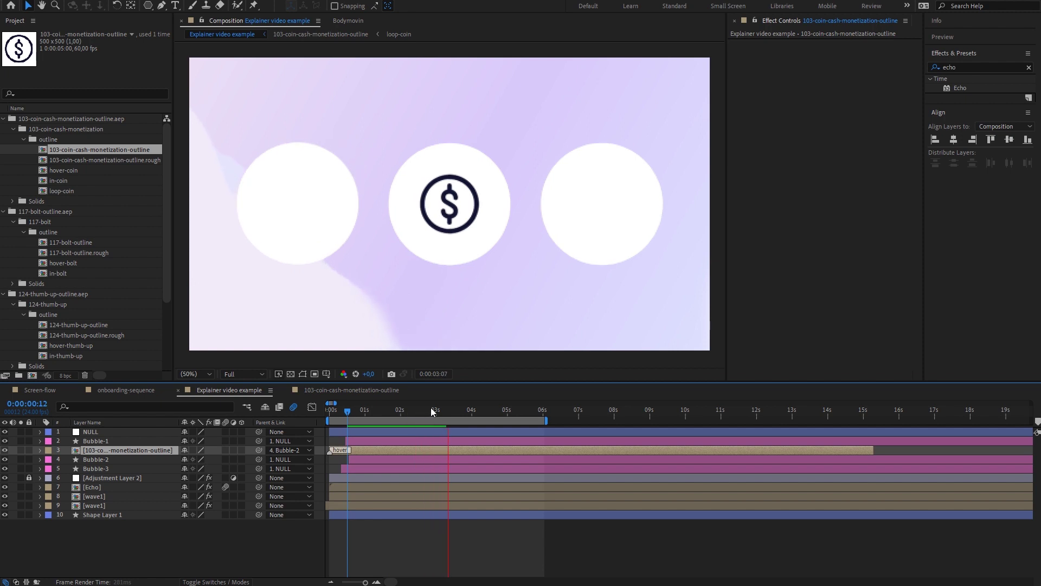
Move the coin layer's marker to 0:00:02:02 and change its comment to "in"
{"action": "mouse_move", "coordinate": [383, 414]}
{"action": "left_mouse_down"}
{"action": "mouse_move", "coordinate": [353, 417]}
{"action": "mouse_move", "coordinate": [404, 408]}
{"action": "left_mouse_up"}
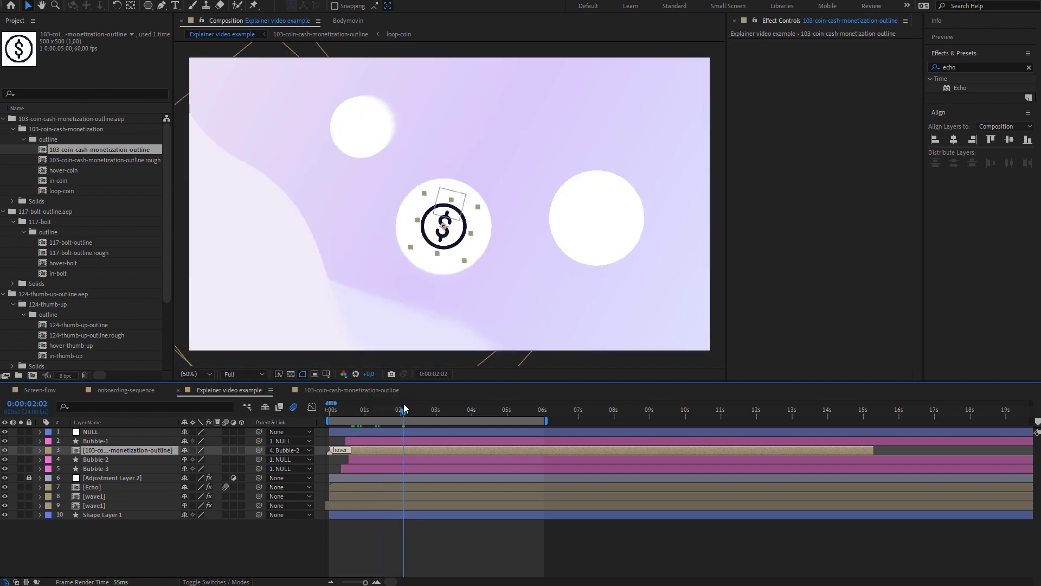
{"action": "left_click_drag", "start_coordinate": [331, 450], "coordinate": [381, 451]}
{"action": "right_click", "coordinate": [402, 450]}
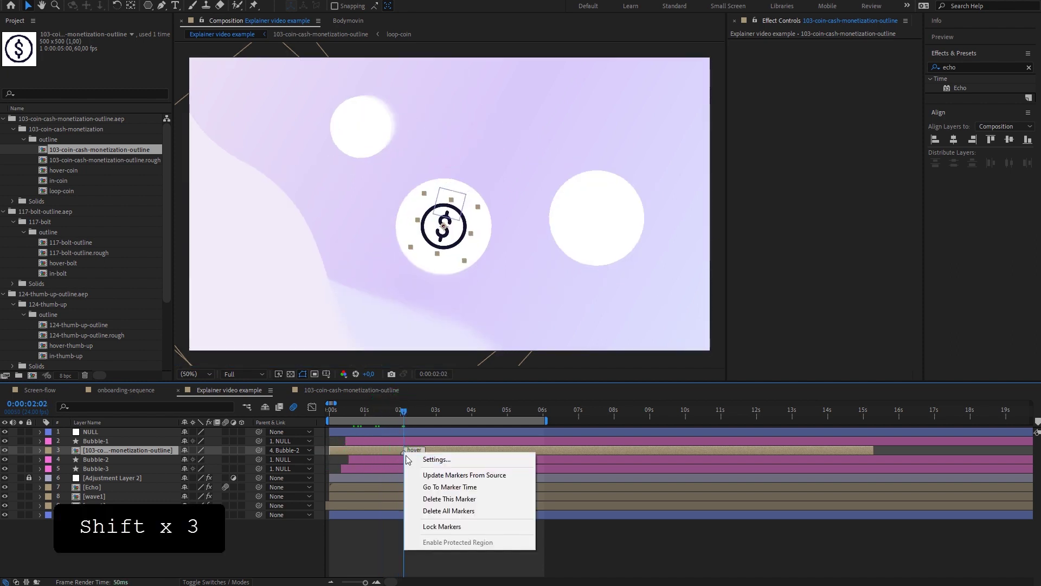
{"action": "left_click", "coordinate": [420, 462]}
{"action": "type", "text": "in"}
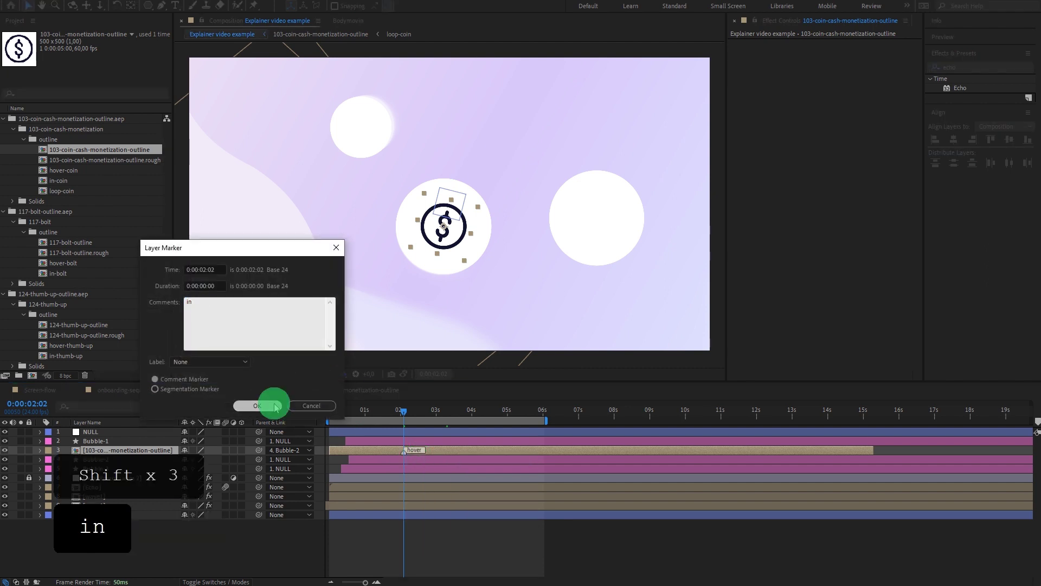
{"action": "left_click", "coordinate": [274, 406]}
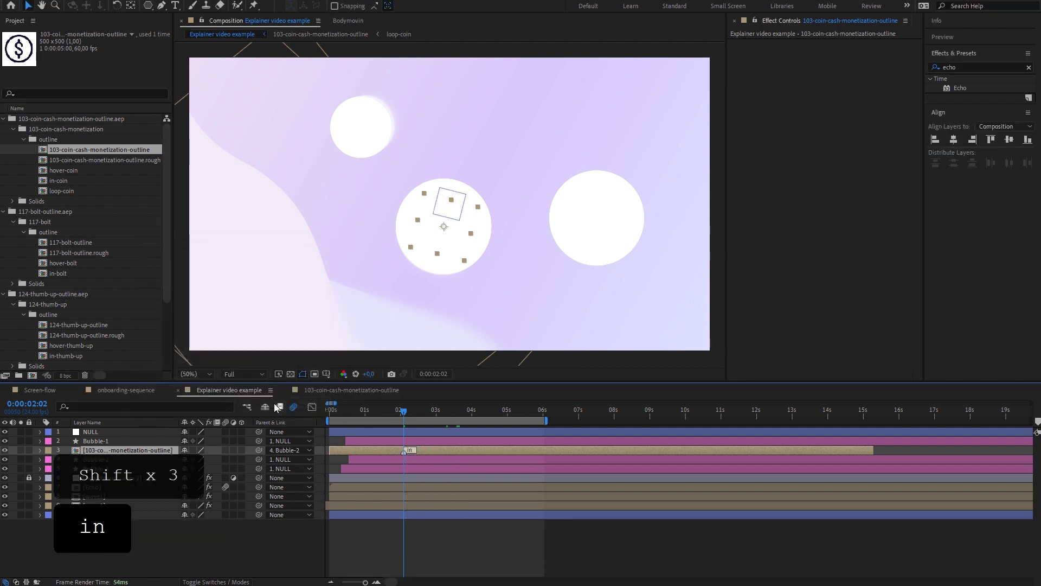
Trim the start of the coin layer to 0:00:02:02 and preview its entrance from 0:00:01:20
{"action": "key", "text": "alt+bracketleft"}
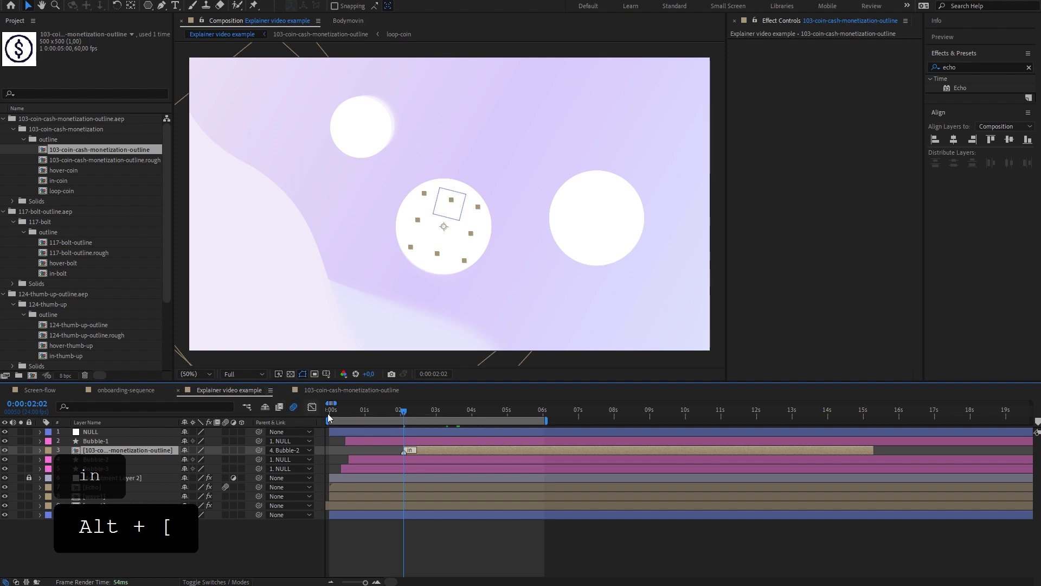
{"action": "left_click_drag", "start_coordinate": [401, 411], "coordinate": [395, 414]}
{"action": "key", "text": "space"}
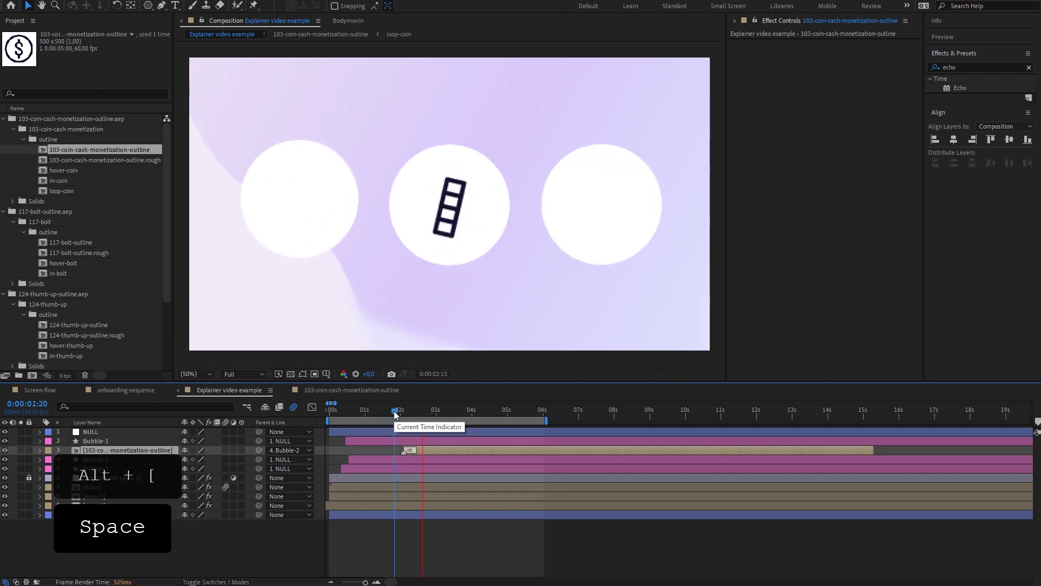
{"action": "key", "text": "space"}
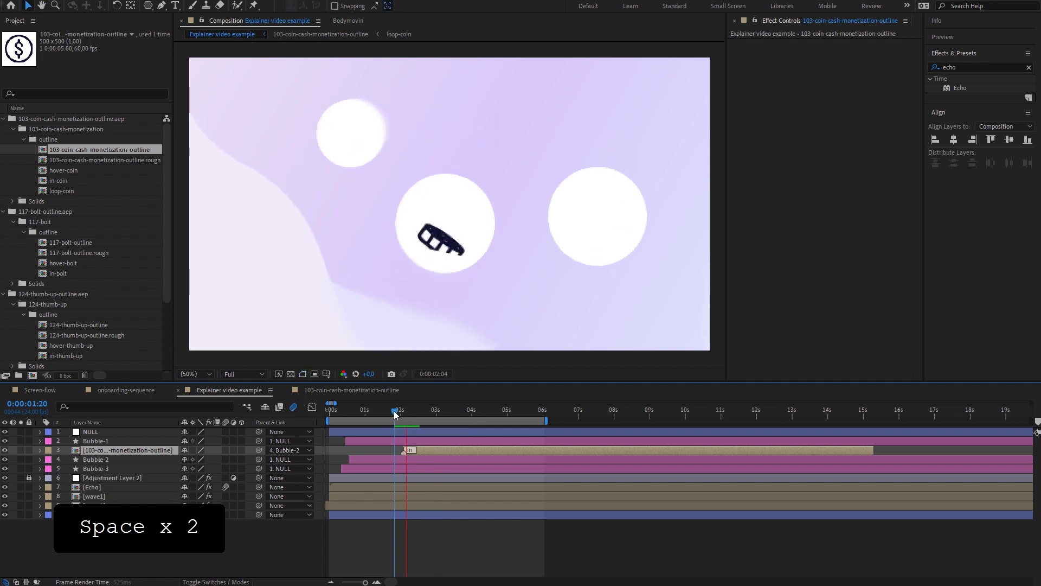
{"action": "key", "text": "space"}
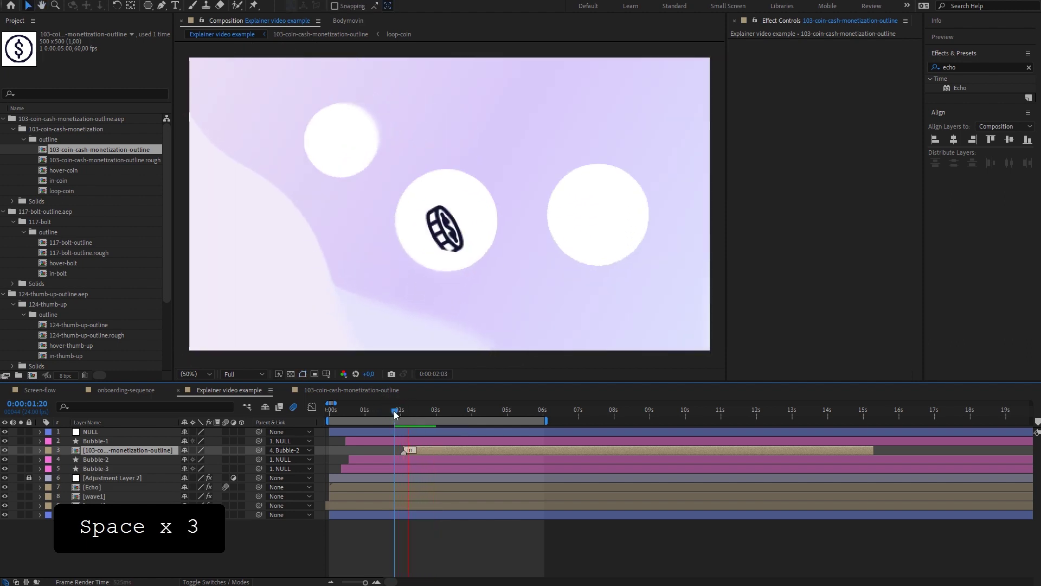
Add a marker with the comment "hover" to the coin layer at 0:00:03:17 and preview the composition from the beginning
{"action": "left_click_drag", "start_coordinate": [396, 412], "coordinate": [462, 419]}
{"action": "key", "text": "shift"}
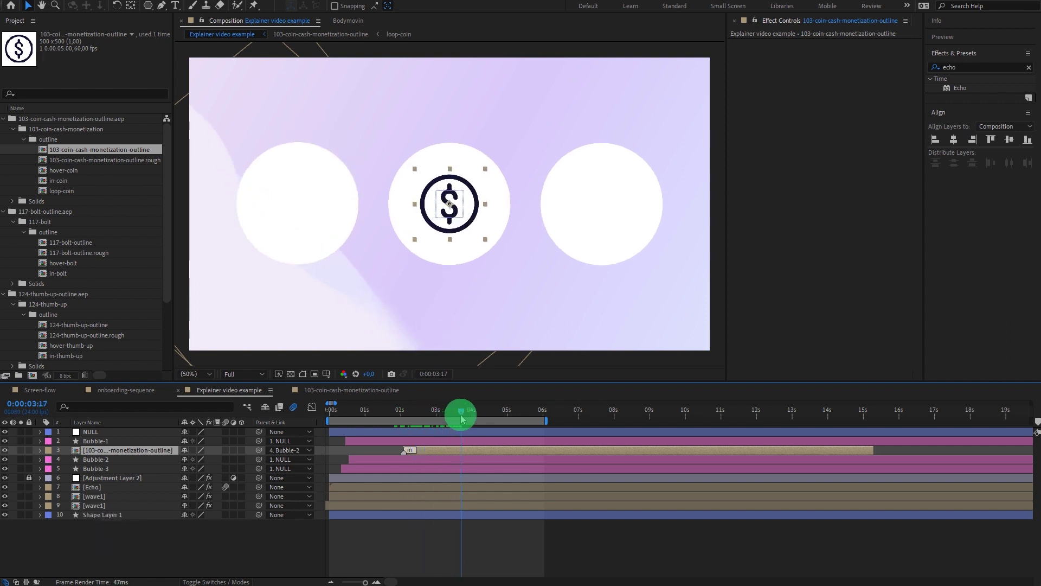
{"action": "key", "text": "KP_Multiply"}
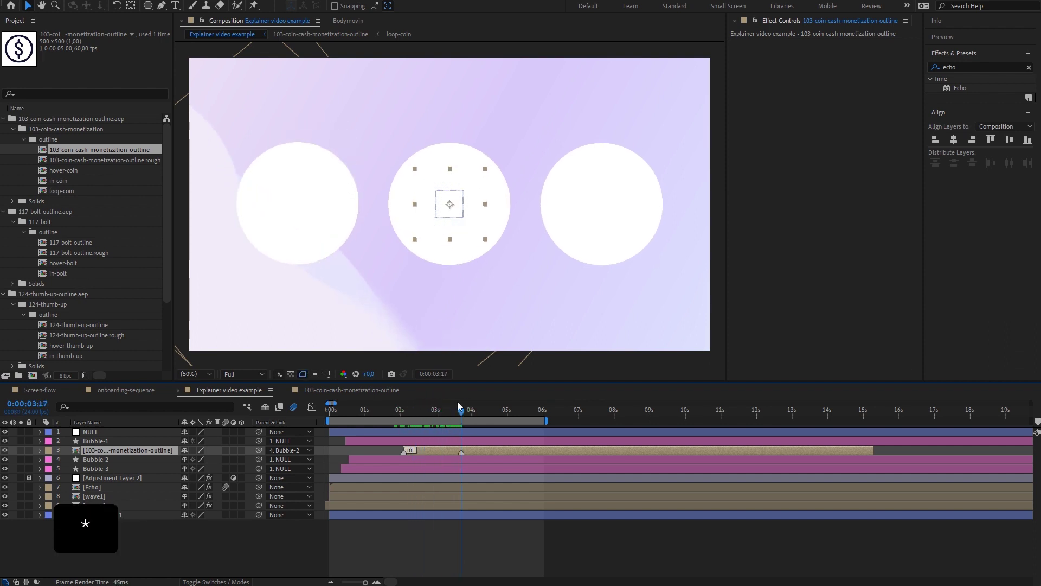
{"action": "right_click", "coordinate": [461, 453]}
{"action": "left_click", "coordinate": [477, 459]}
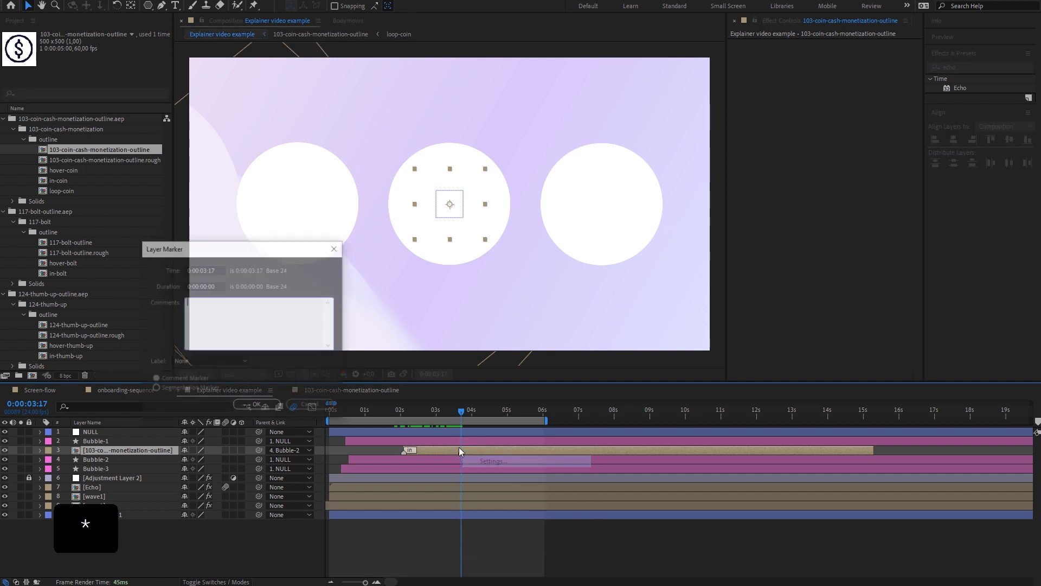
{"action": "type", "text": "hover"}
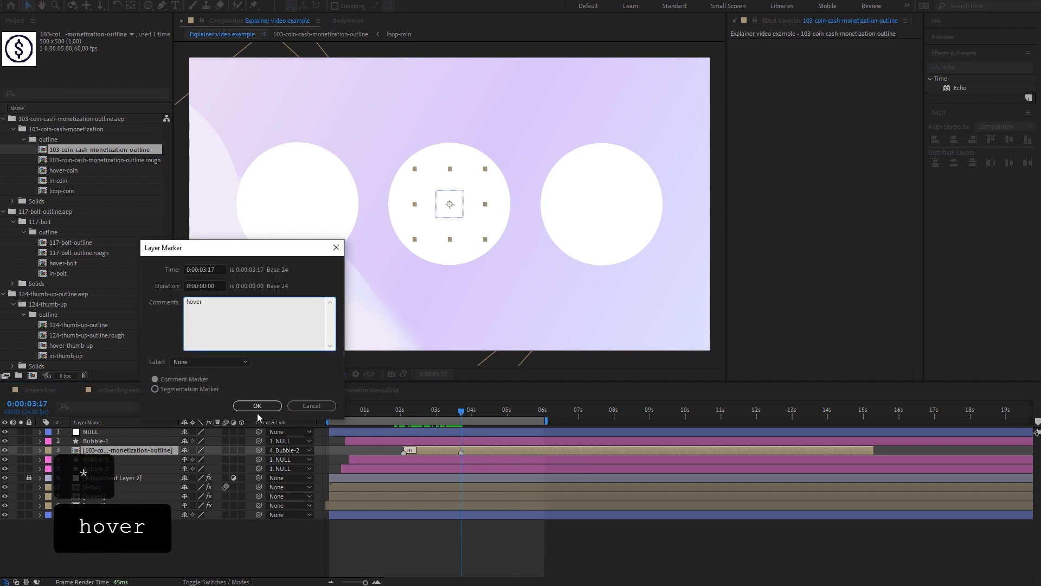
{"action": "left_click", "coordinate": [257, 405]}
{"action": "key", "text": "space"}
{"action": "key", "text": "space"}
{"action": "key", "text": "space"}
{"action": "key", "text": "space"}
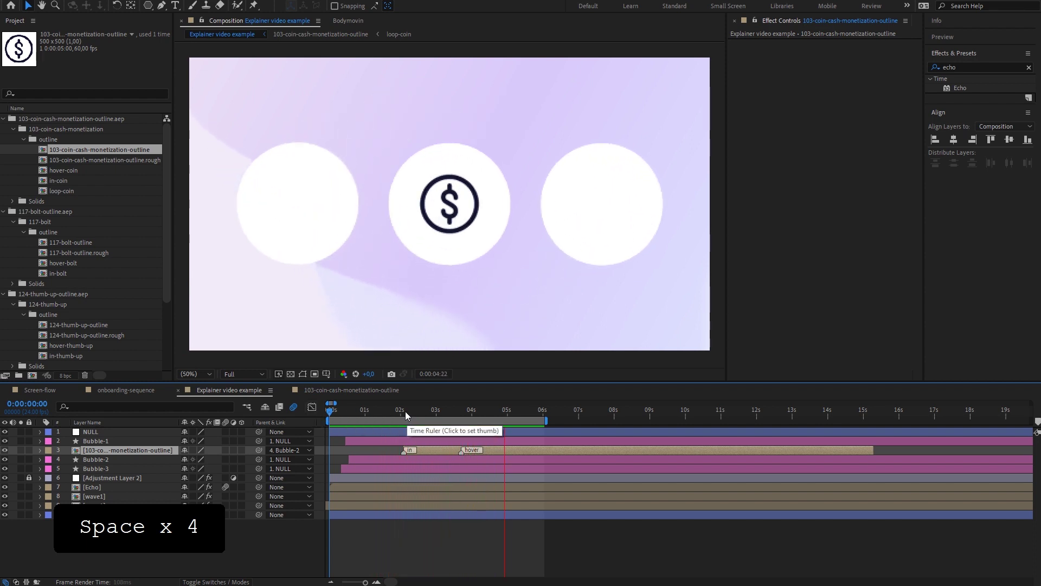
Shift the coin layer so it starts at 0:00:01:19 and preview its timing
{"action": "left_click_drag", "start_coordinate": [404, 410], "coordinate": [393, 413]}
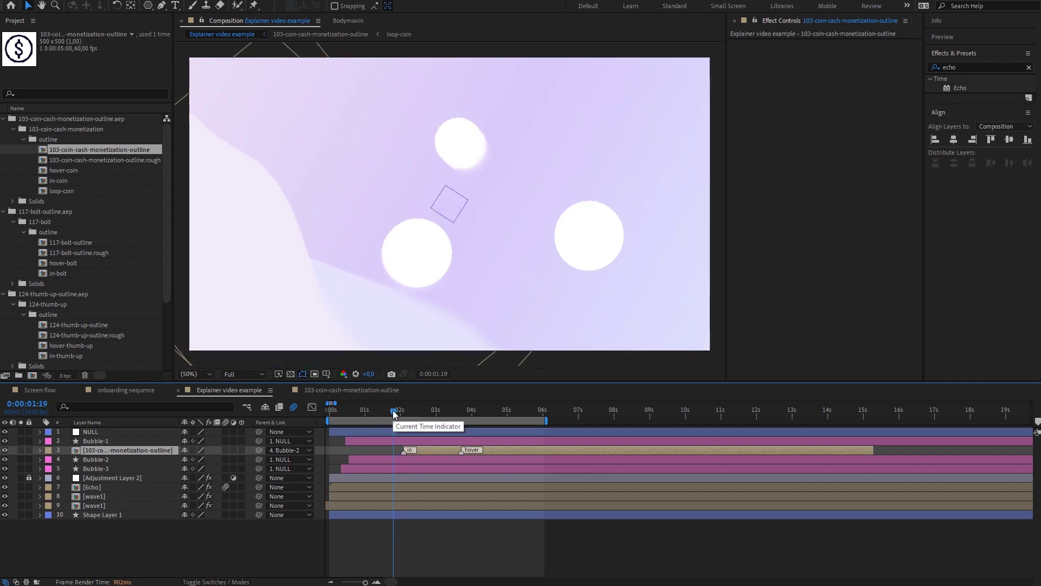
{"action": "key", "text": "bracketleft"}
{"action": "key", "text": "space"}
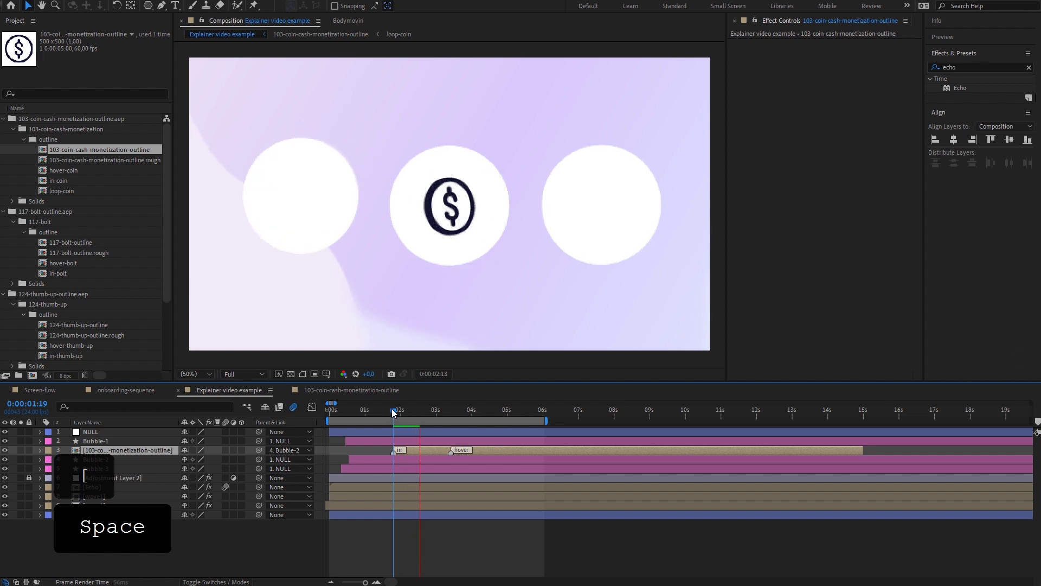
Duplicate the coin layer, move the copy directly above Bubble-1 and parent it to Bubble-1
{"action": "left_click", "coordinate": [471, 412]}
{"action": "key", "text": "ctrl+d"}
{"action": "key", "text": "ctrl+z"}
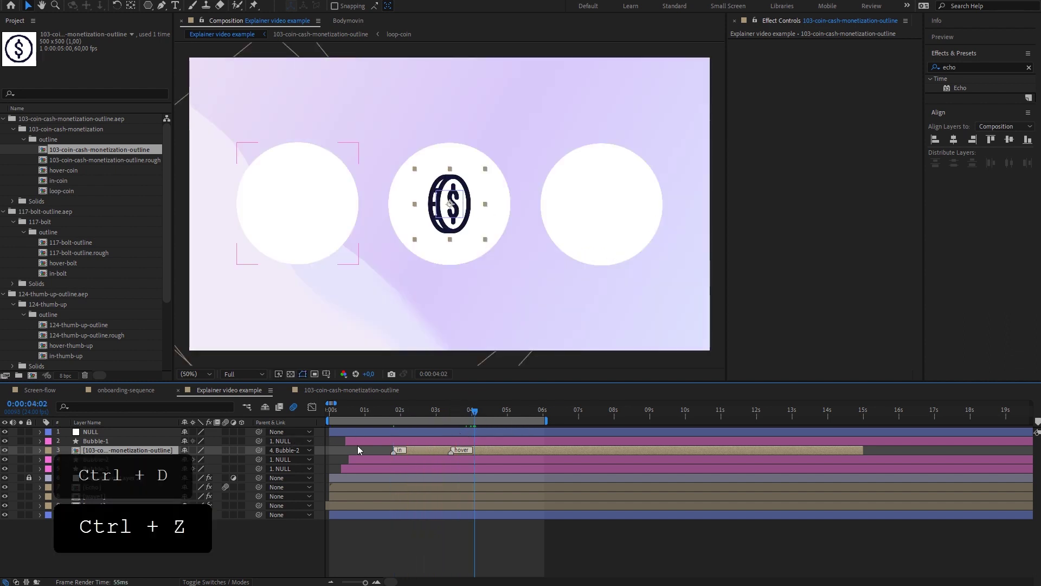
{"action": "key", "text": "ctrl+d"}
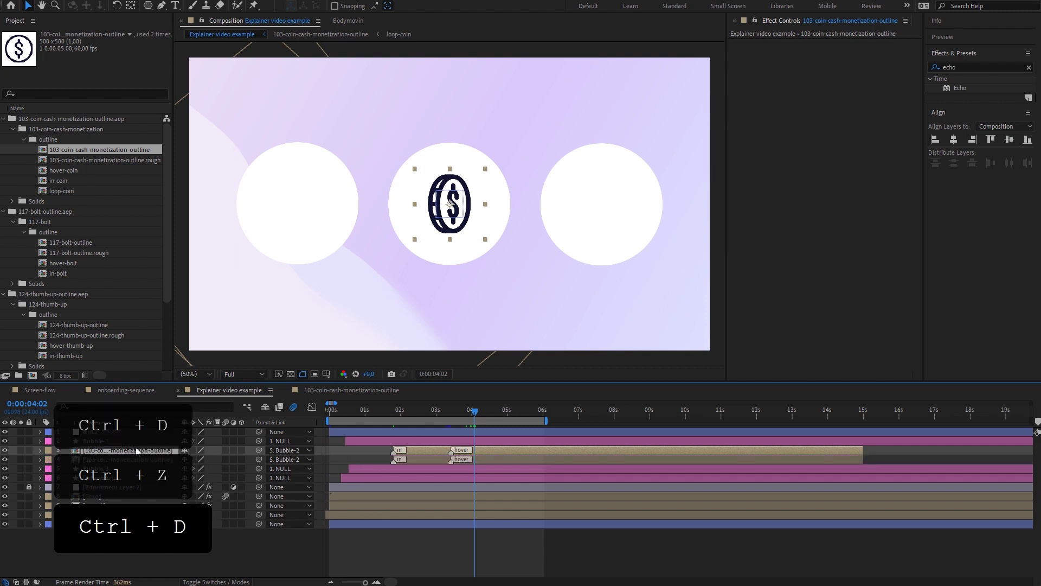
{"action": "left_click_drag", "start_coordinate": [137, 450], "coordinate": [137, 438]}
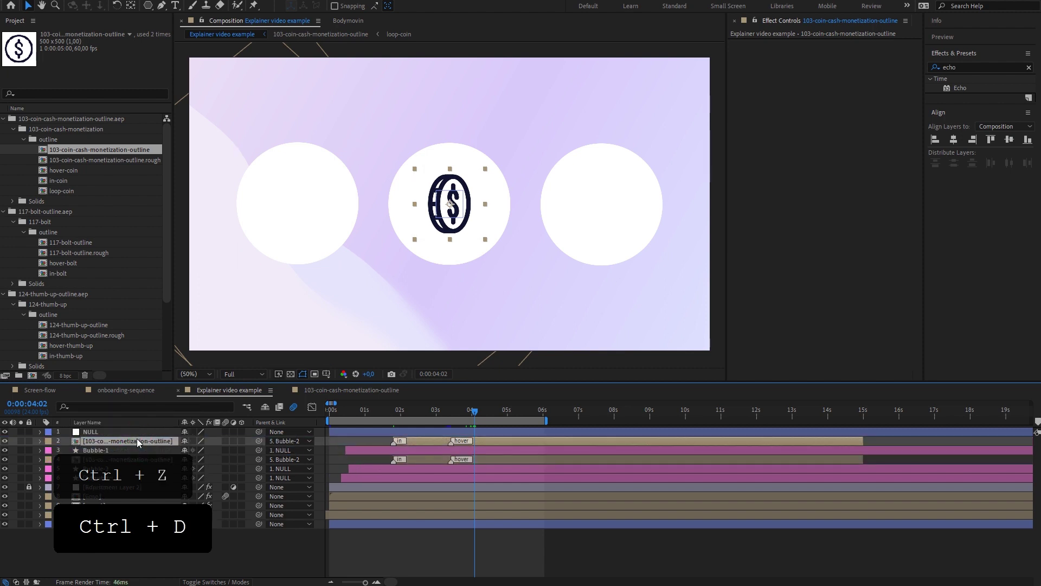
{"action": "left_click_drag", "start_coordinate": [258, 440], "coordinate": [111, 482]}
Create another coin copy directly above Bubble-3, parent it to Bubble-3 and place it on that bubble
{"action": "key", "text": "ctrl+d"}
{"action": "key", "text": "ctrl+d"}
{"action": "key", "text": "ctrl+z"}
{"action": "left_click_drag", "start_coordinate": [258, 477], "coordinate": [127, 488]}
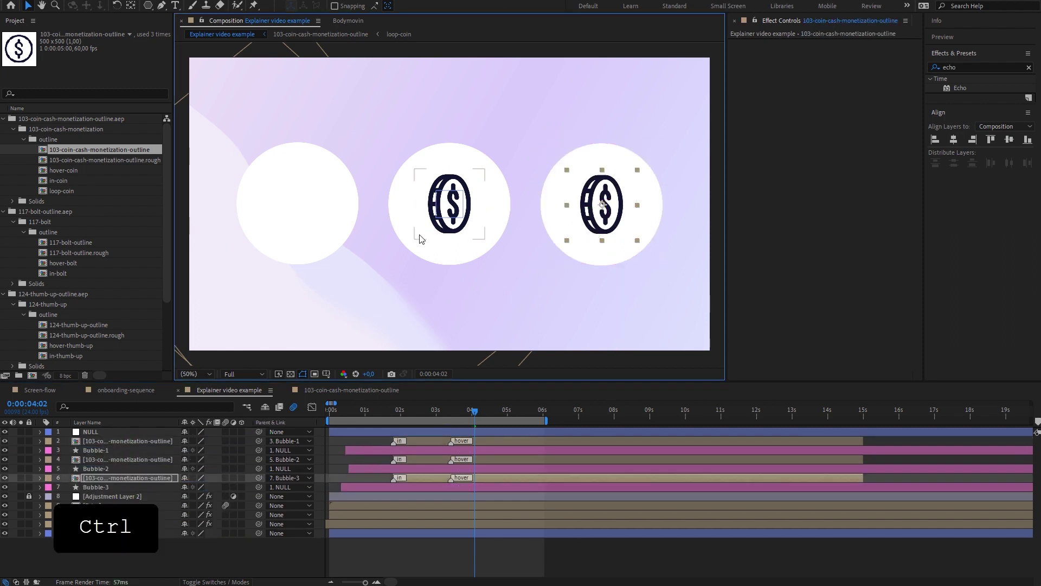
Position the Bubble-1 coin copy at the centre of its circle and preview all three coins from the beginning
{"action": "key", "text": "ctrl+Up"}
{"action": "key", "text": "ctrl+Up"}
{"action": "key", "text": "ctrl+Up"}
{"action": "key", "text": "ctrl+Up"}
{"action": "left_click_drag", "start_coordinate": [373, 227], "coordinate": [298, 225]}
{"action": "left_click", "coordinate": [443, 417]}
{"action": "left_click_drag", "start_coordinate": [443, 417], "coordinate": [328, 417]}
{"action": "key", "text": "space"}
{"action": "key", "text": "space"}
{"action": "key", "text": "space"}
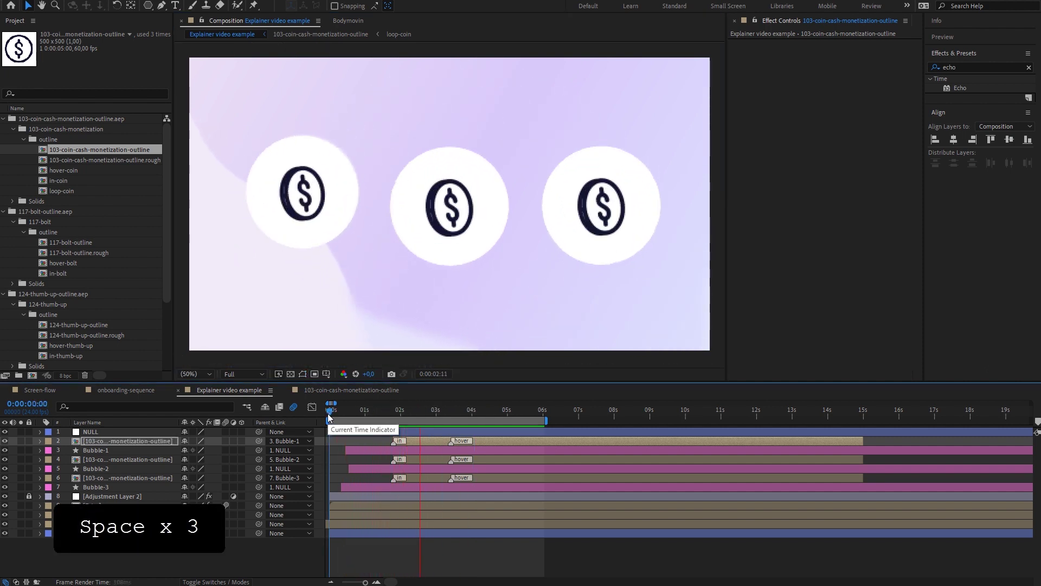
Shift the coin layer parented to Bubble-3 so it starts at 0:00:01:16
{"action": "left_click_drag", "start_coordinate": [333, 417], "coordinate": [388, 405]}
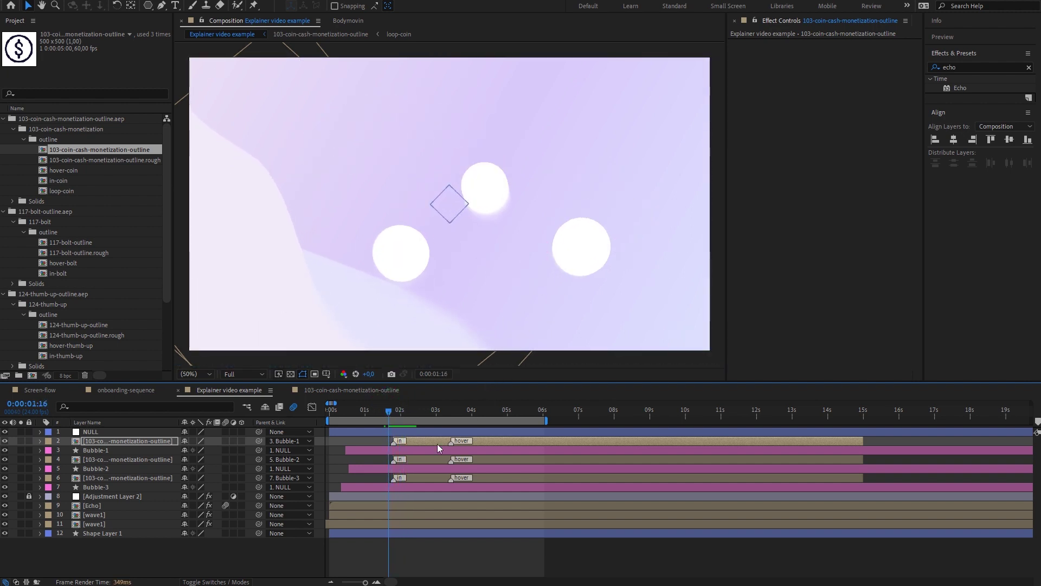
{"action": "left_click", "coordinate": [422, 450]}
{"action": "left_click", "coordinate": [408, 486]}
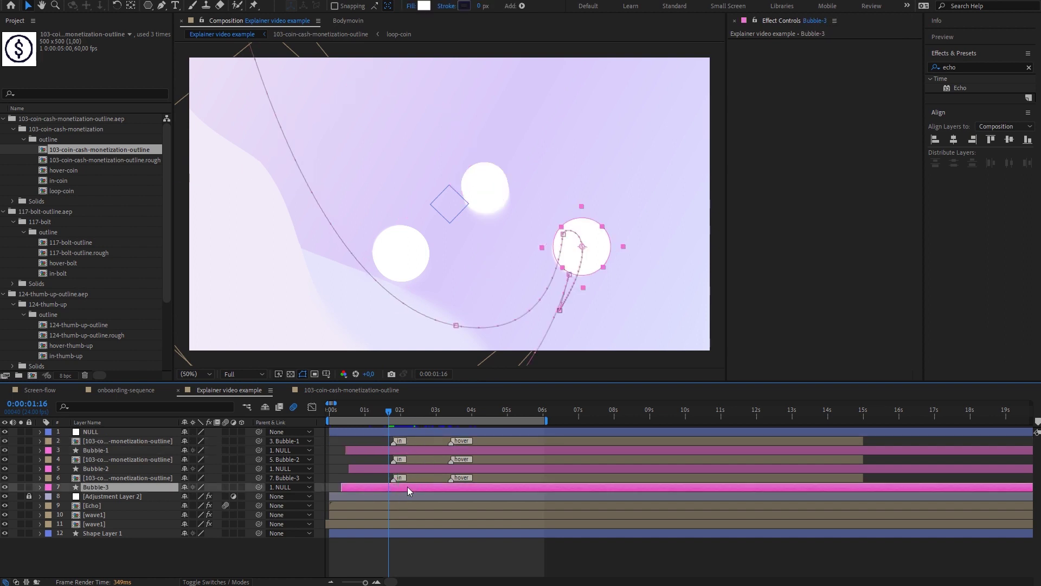
{"action": "left_click_drag", "start_coordinate": [413, 479], "coordinate": [414, 480]}
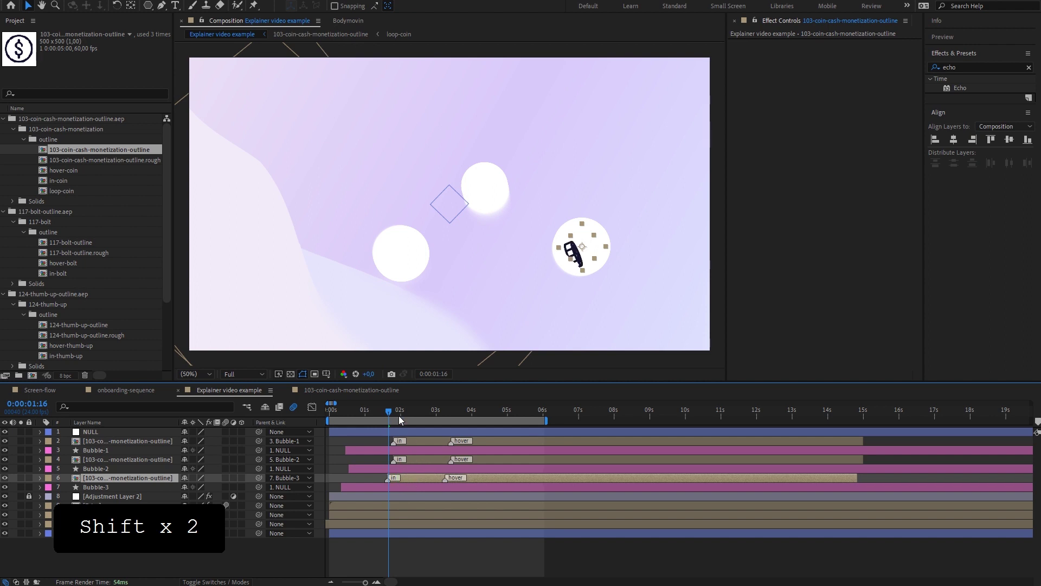
Shift the coin layer parented to Bubble-1 so it starts at 0:00:02:07 and preview the staggered entrances
{"action": "left_click_drag", "start_coordinate": [399, 415], "coordinate": [406, 413]}
{"action": "left_click", "coordinate": [339, 139]}
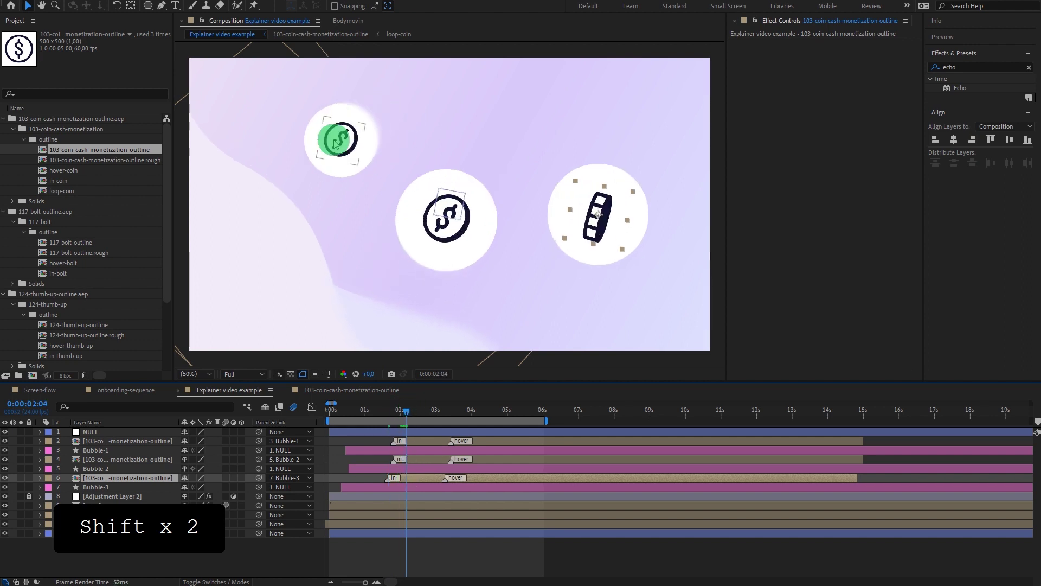
{"action": "left_click_drag", "start_coordinate": [408, 413], "coordinate": [412, 417]}
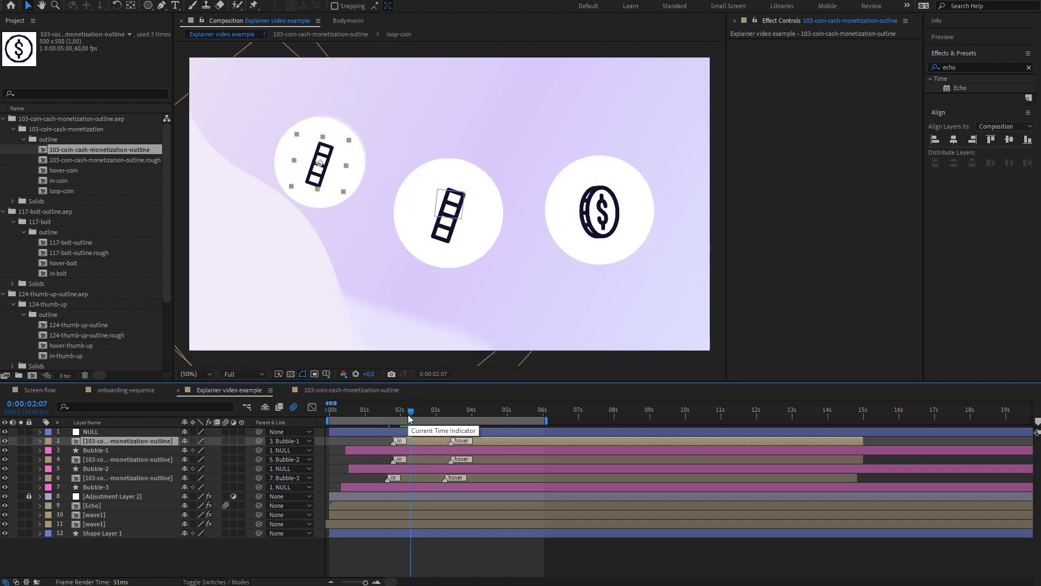
{"action": "key", "text": "bracketleft"}
{"action": "key", "text": "space"}
{"action": "key", "text": "space"}
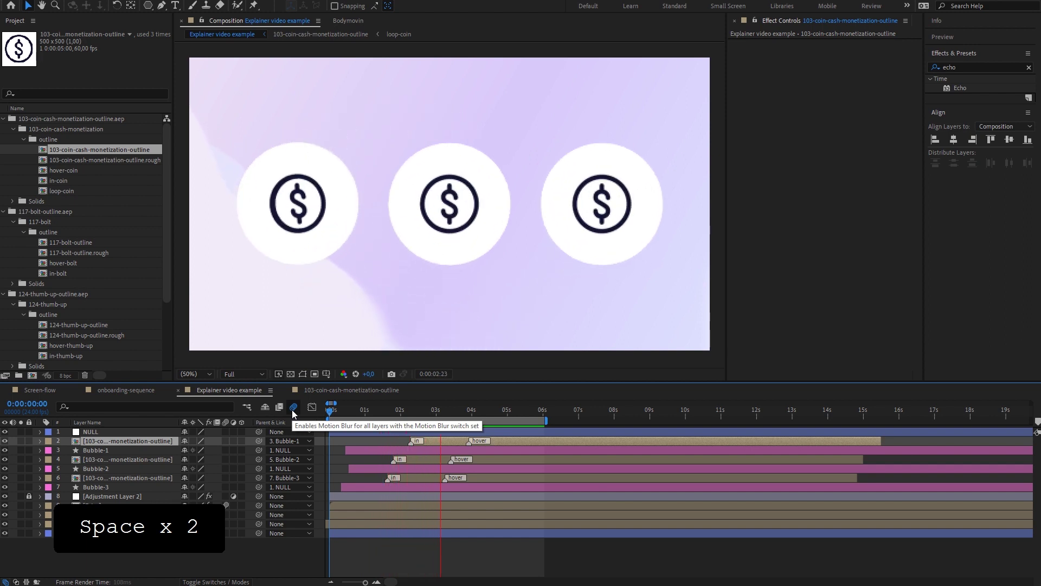
Align the "hover" markers of the Bubble-2 and Bubble-3 coins with the Bubble-1 coin's at 0:00:03:23 and preview the animation
{"action": "left_click", "coordinate": [457, 413]}
{"action": "mouse_move", "coordinate": [457, 414]}
{"action": "left_mouse_down"}
{"action": "mouse_move", "coordinate": [456, 424]}
{"action": "mouse_move", "coordinate": [473, 425]}
{"action": "mouse_move", "coordinate": [470, 414]}
{"action": "mouse_move", "coordinate": [470, 441]}
{"action": "mouse_move", "coordinate": [456, 460]}
{"action": "mouse_move", "coordinate": [475, 459]}
{"action": "mouse_move", "coordinate": [448, 477]}
{"action": "mouse_move", "coordinate": [470, 478]}
{"action": "left_mouse_up"}
{"action": "key", "text": "shift"}
{"action": "key", "text": "shift"}
{"action": "key", "text": "shift"}
{"action": "key", "text": "shift"}
{"action": "left_click_drag", "start_coordinate": [470, 415], "coordinate": [446, 415]}
{"action": "key", "text": "space"}
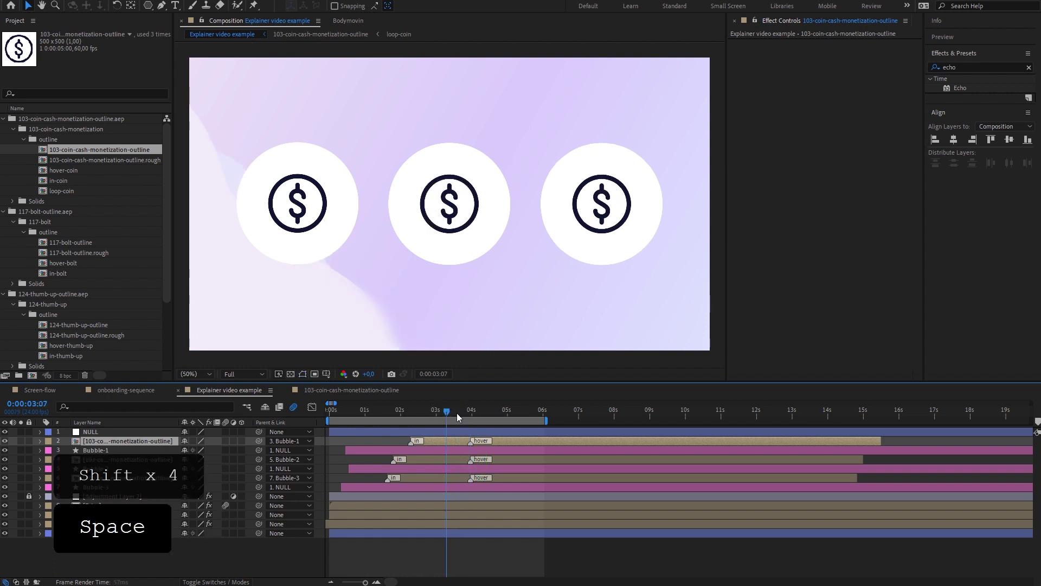
{"action": "left_click", "coordinate": [470, 410]}
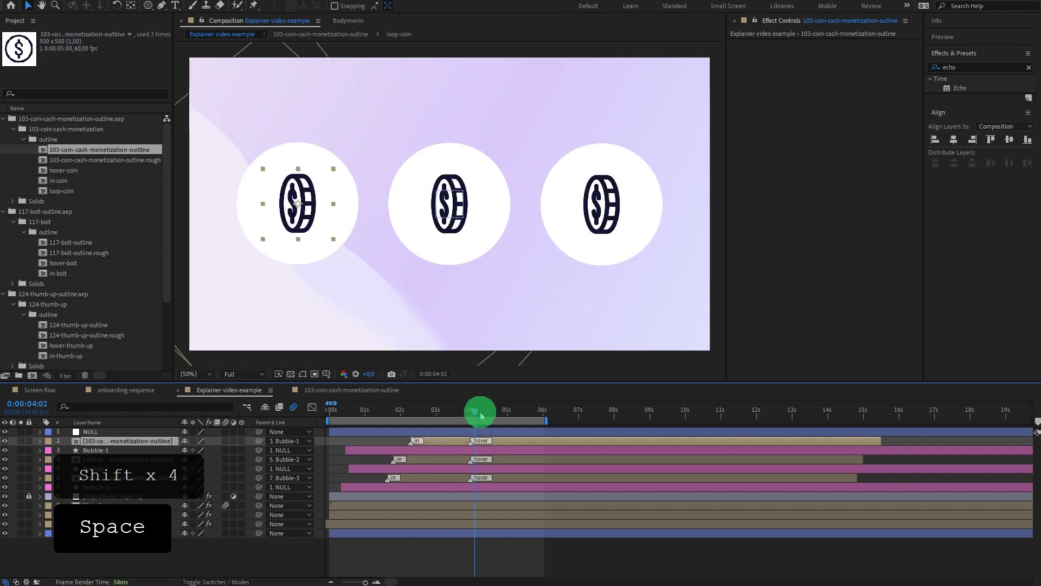
Replace the coin in the layer parented to Bubble-1 with the 117-bolt-outline composition
{"action": "left_click", "coordinate": [363, 440]}
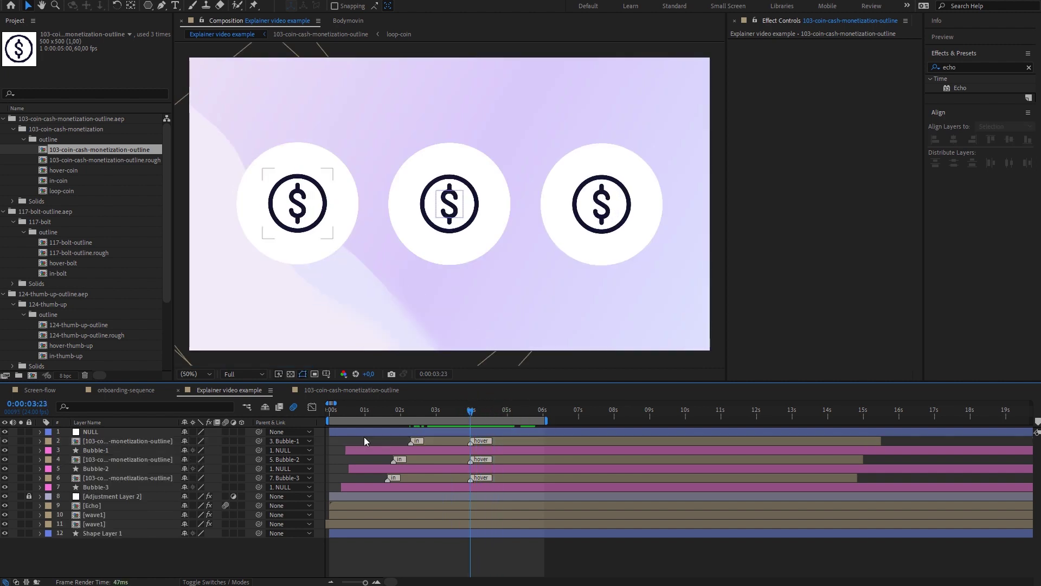
{"action": "left_click", "coordinate": [311, 192]}
{"action": "left_click", "coordinate": [74, 246]}
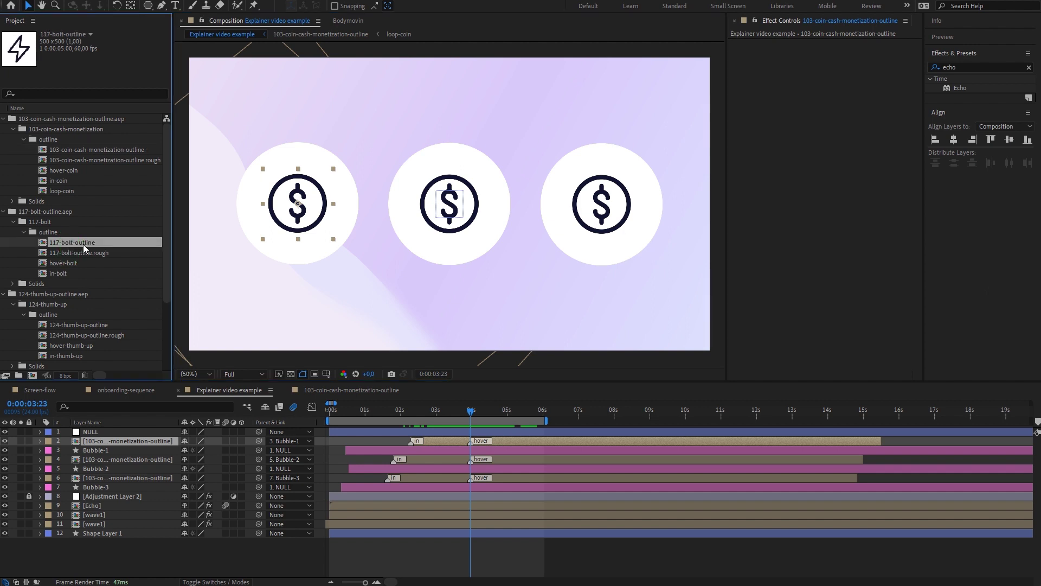
{"action": "left_click_drag", "start_coordinate": [84, 242], "coordinate": [128, 441]}
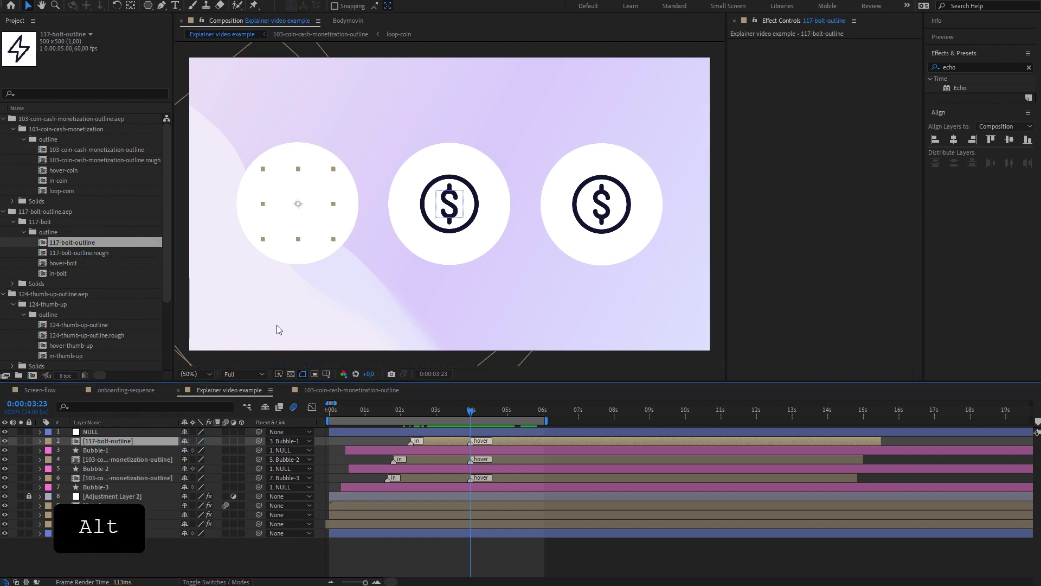
Replace the coin in the layer parented to Bubble-3 with the 124-thumb-up-outline composition
{"action": "left_click", "coordinate": [595, 215]}
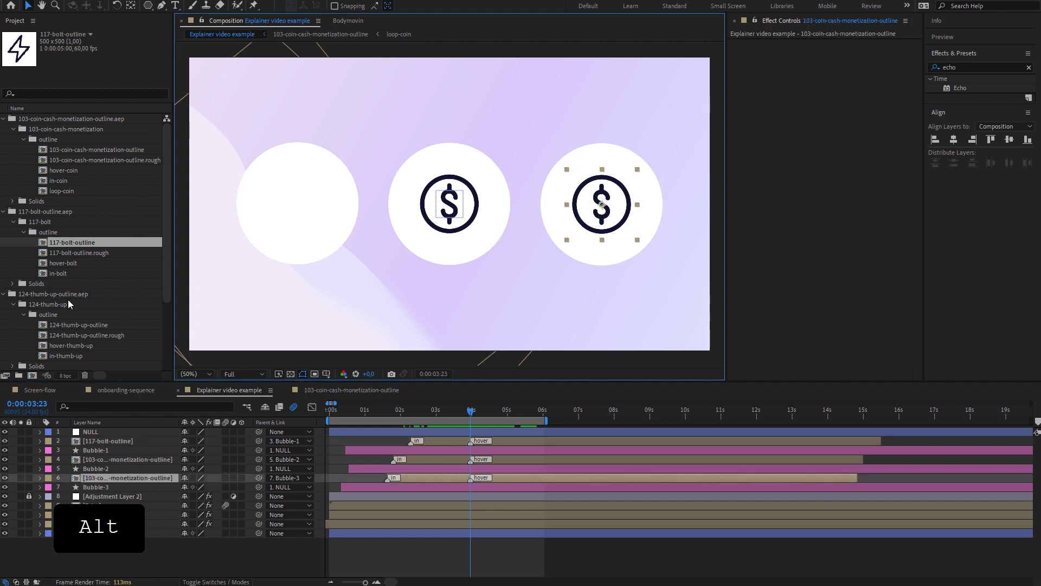
{"action": "left_click", "coordinate": [80, 327]}
{"action": "left_click_drag", "start_coordinate": [83, 326], "coordinate": [125, 477]}
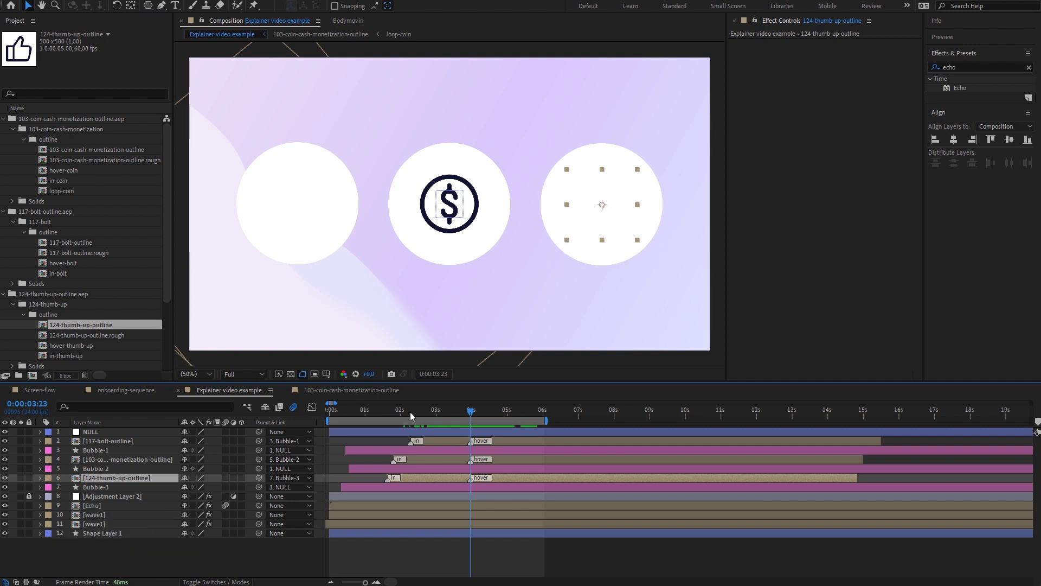
Copy the action layer from the coin composition into 124-thumb-up-outline, with the playhead at 0:00:00:00
{"action": "double_click", "coordinate": [124, 461]}
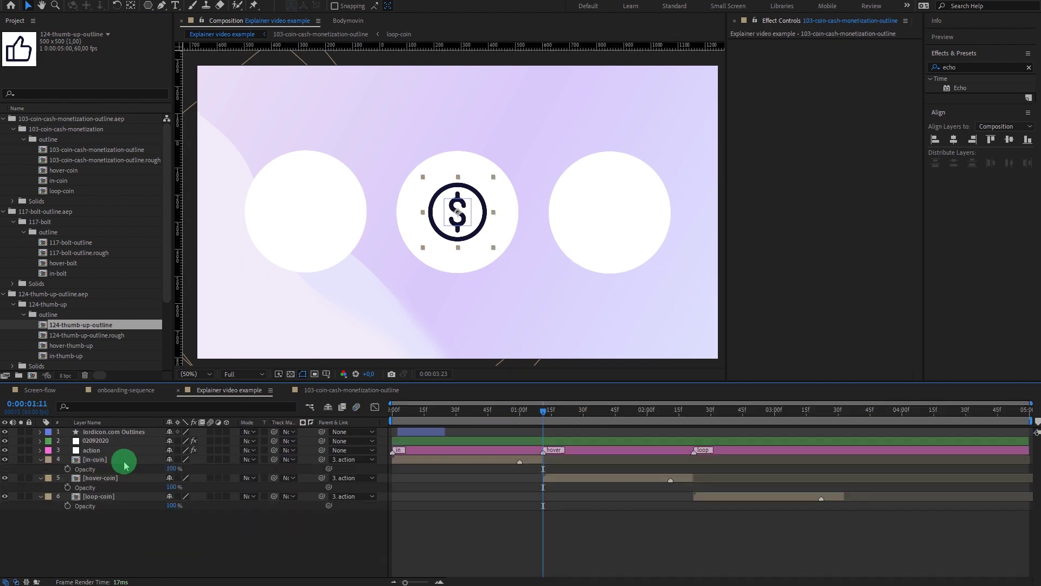
{"action": "key", "text": "Home"}
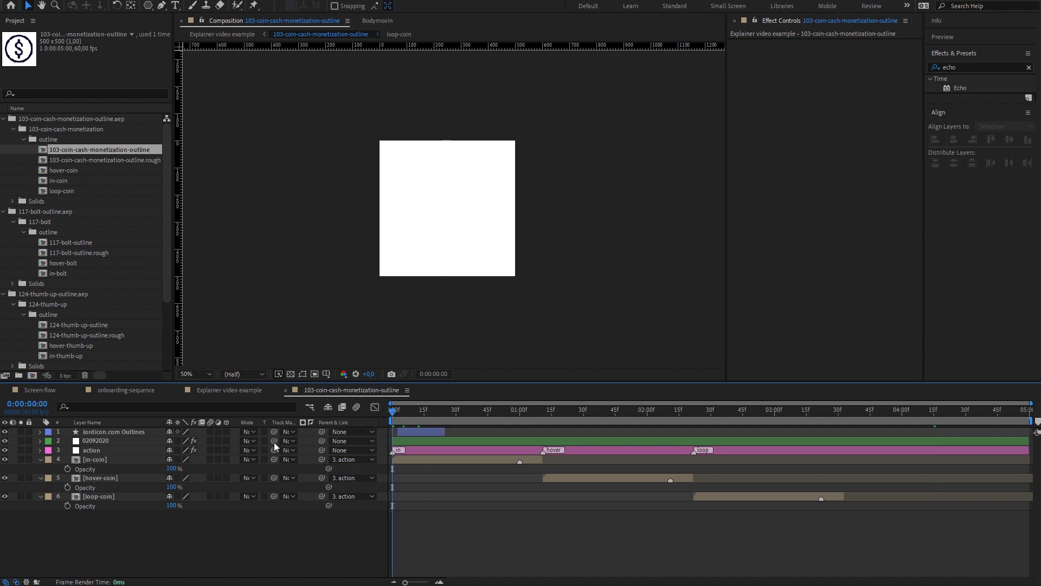
{"action": "left_click", "coordinate": [111, 452]}
{"action": "key", "text": "ctrl+c"}
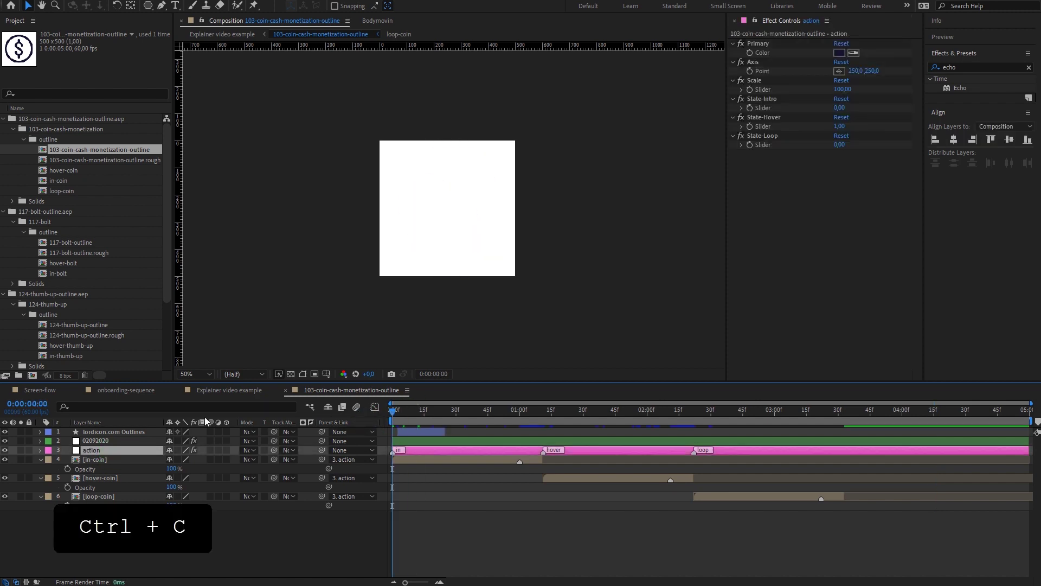
{"action": "double_click", "coordinate": [78, 243]}
{"action": "double_click", "coordinate": [83, 324]}
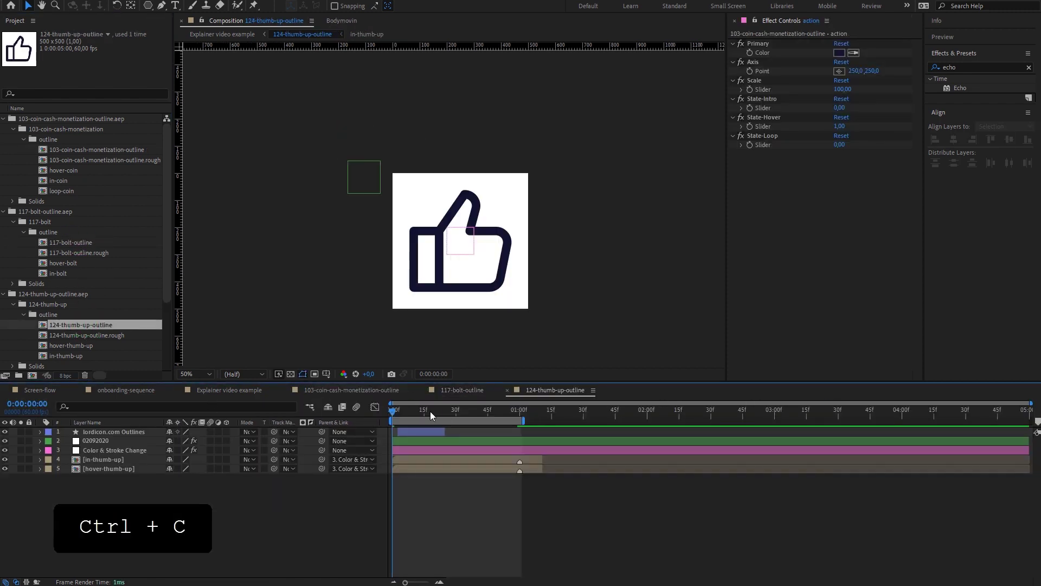
{"action": "key", "text": "ctrl+v"}
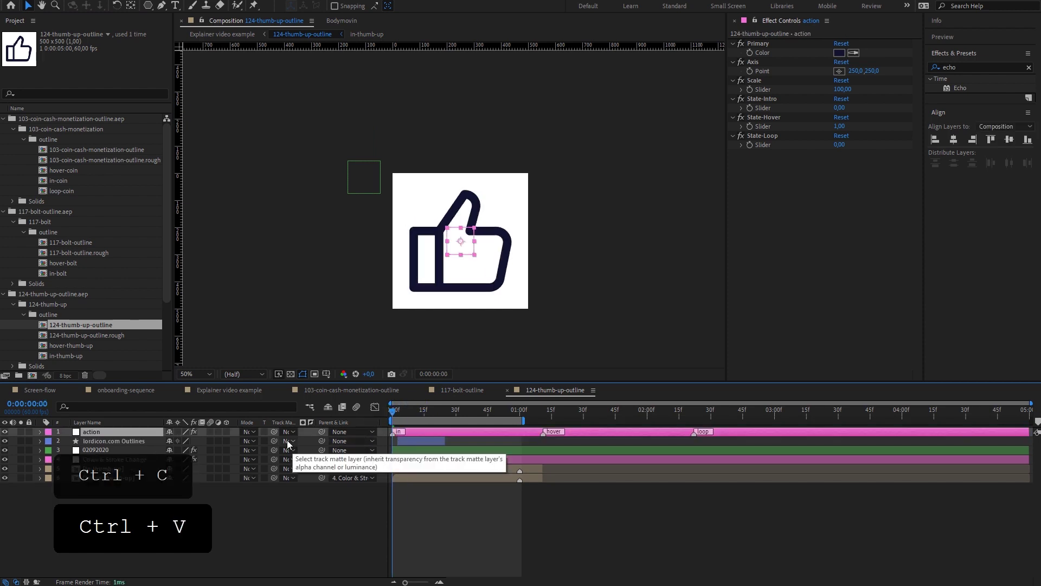
Shift the hover-thumb-up layer so it starts at the "hover" marker at 0:00:01:11
{"action": "left_click", "coordinate": [90, 466]}
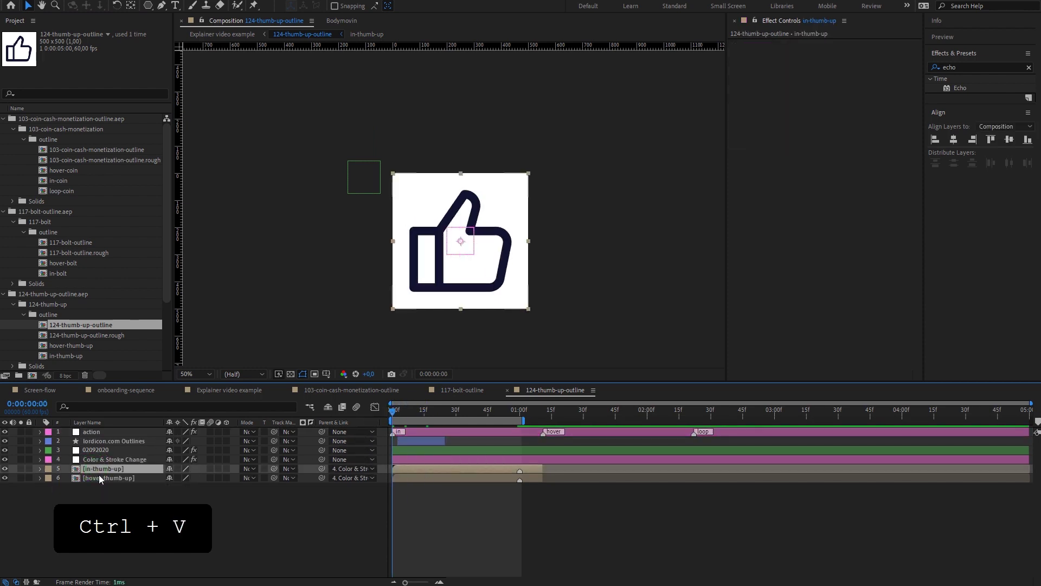
{"action": "left_click", "coordinate": [130, 478]}
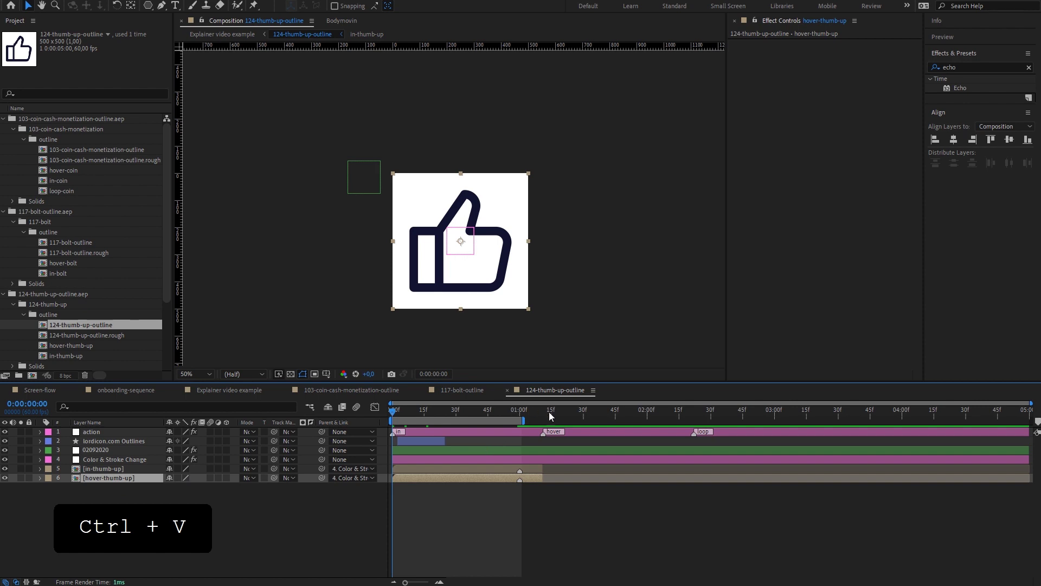
{"action": "left_click_drag", "start_coordinate": [550, 416], "coordinate": [545, 416]}
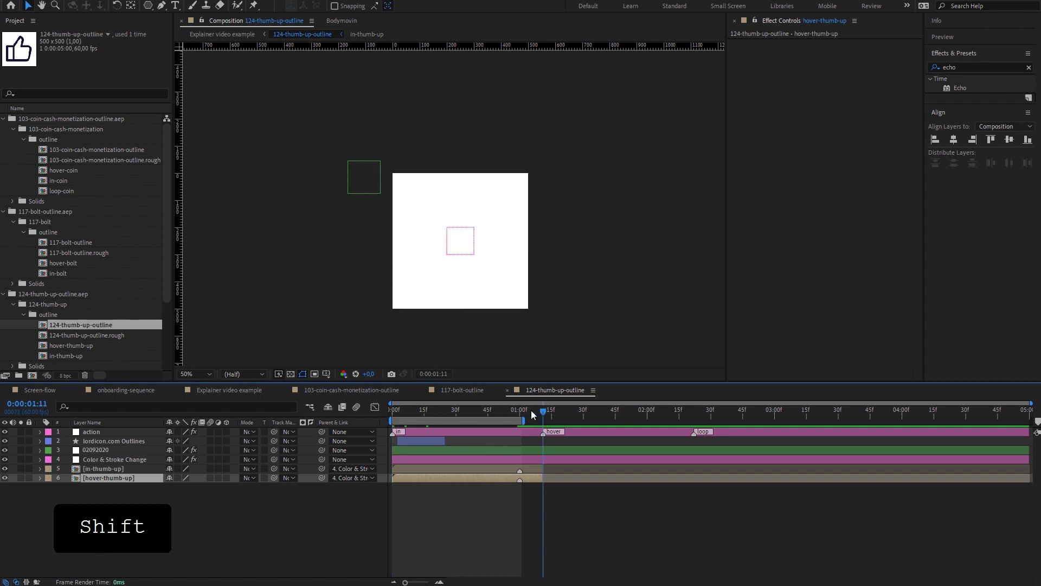
{"action": "key", "text": "bracketleft"}
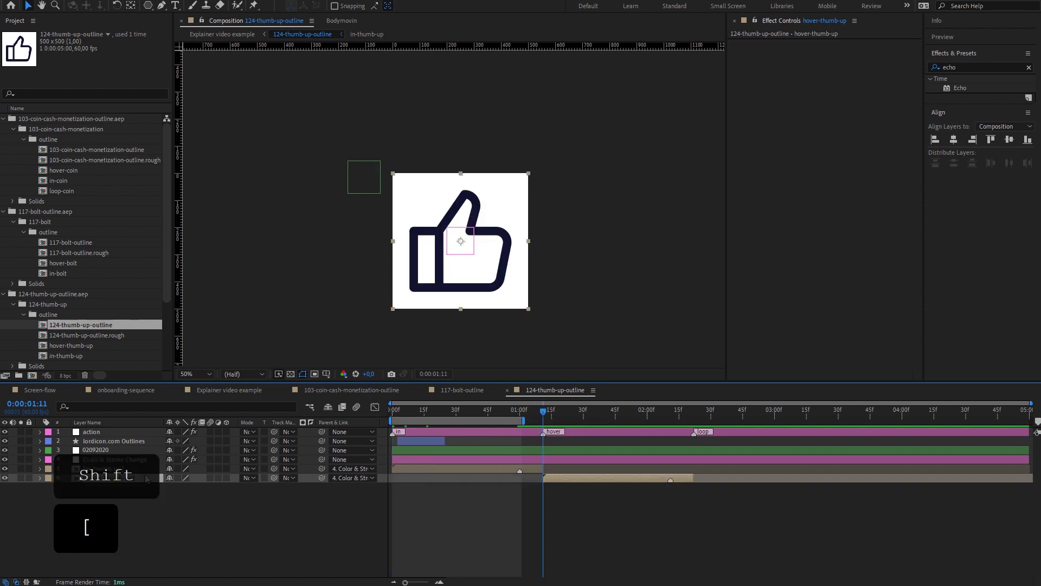
Remove the opacity expressions from the in-thumb-up and hover-thumb-up layers
{"action": "left_click", "coordinate": [138, 466], "text": "shift"}
{"action": "key", "text": "t"}
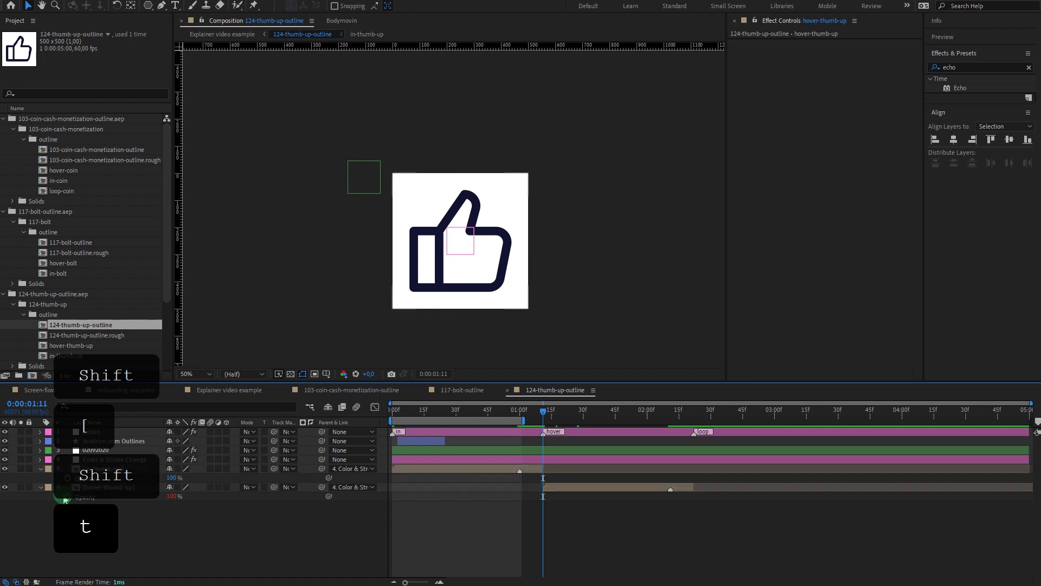
{"action": "left_click", "coordinate": [67, 495], "text": "alt"}
{"action": "key", "text": "alt"}
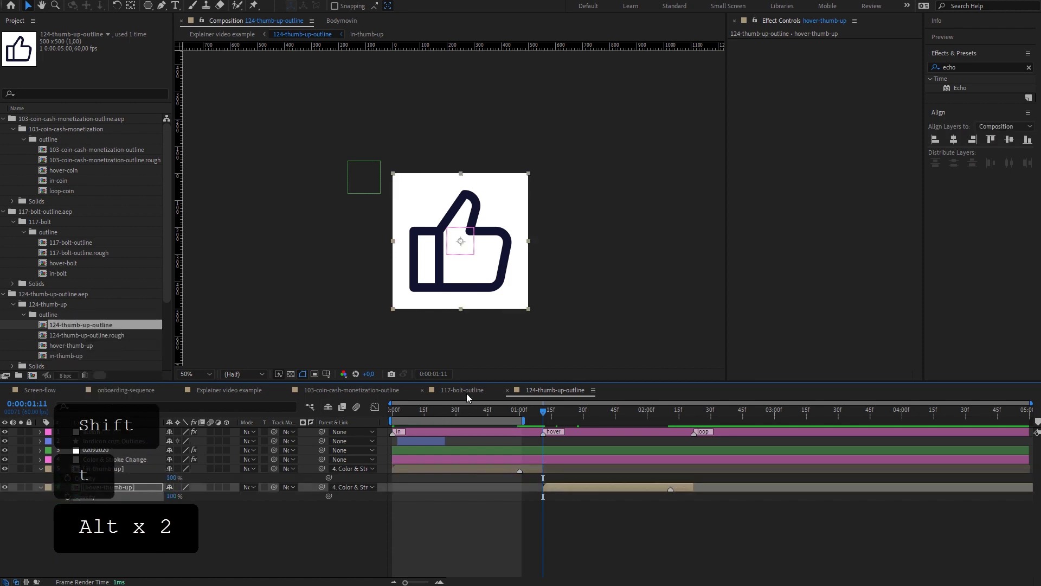
Copy the action layer from 124-thumb-up-outline into the 117-bolt-outline composition
{"action": "left_click", "coordinate": [466, 431]}
{"action": "key", "text": "ctrl+c"}
{"action": "left_click", "coordinate": [466, 390]}
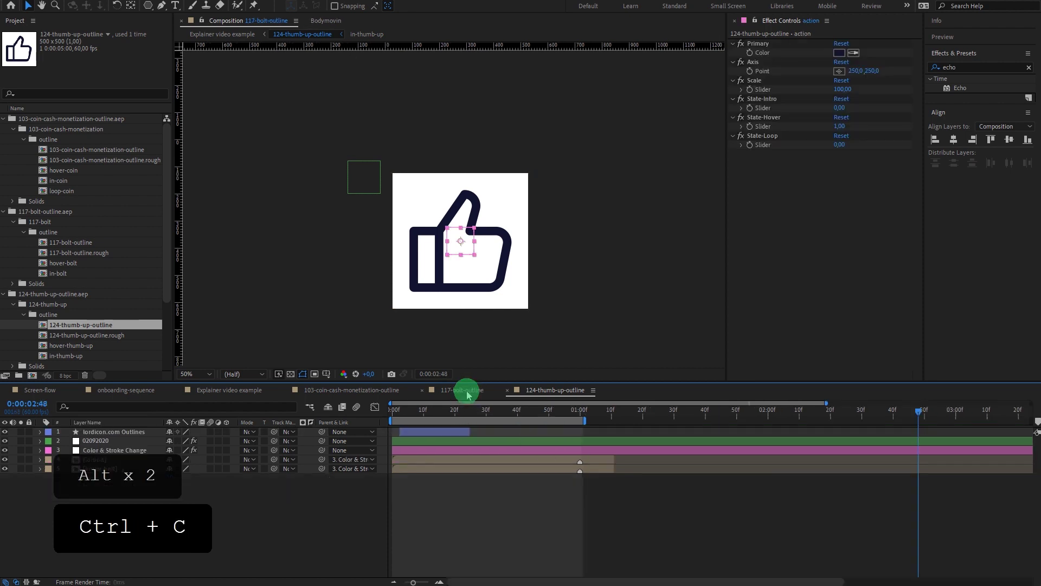
{"action": "key", "text": "ctrl+v"}
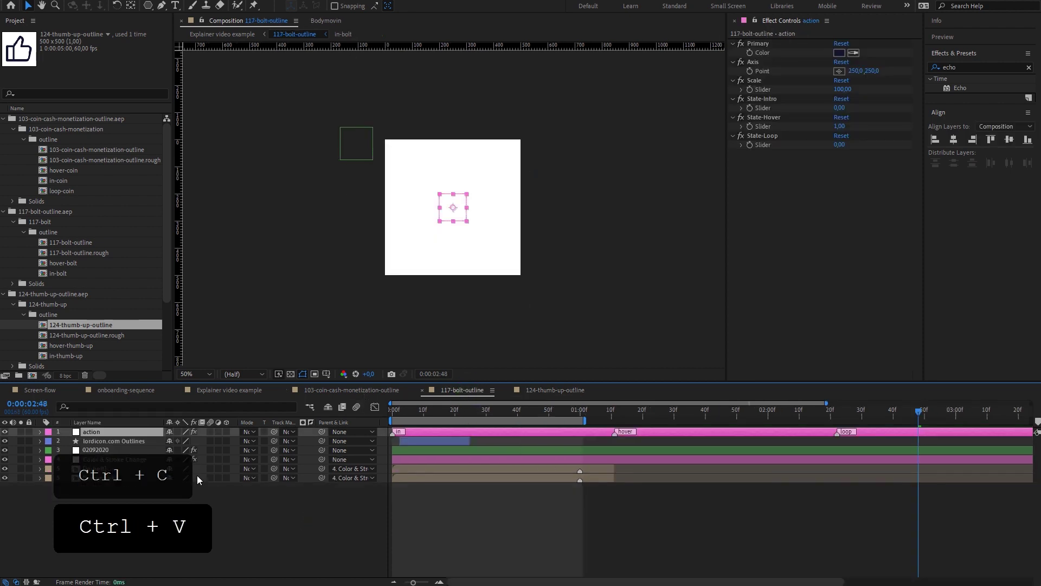
Shift the hover-bolt layer so it starts at the "hover" marker where in-bolt ends
{"action": "left_click", "coordinate": [108, 468]}
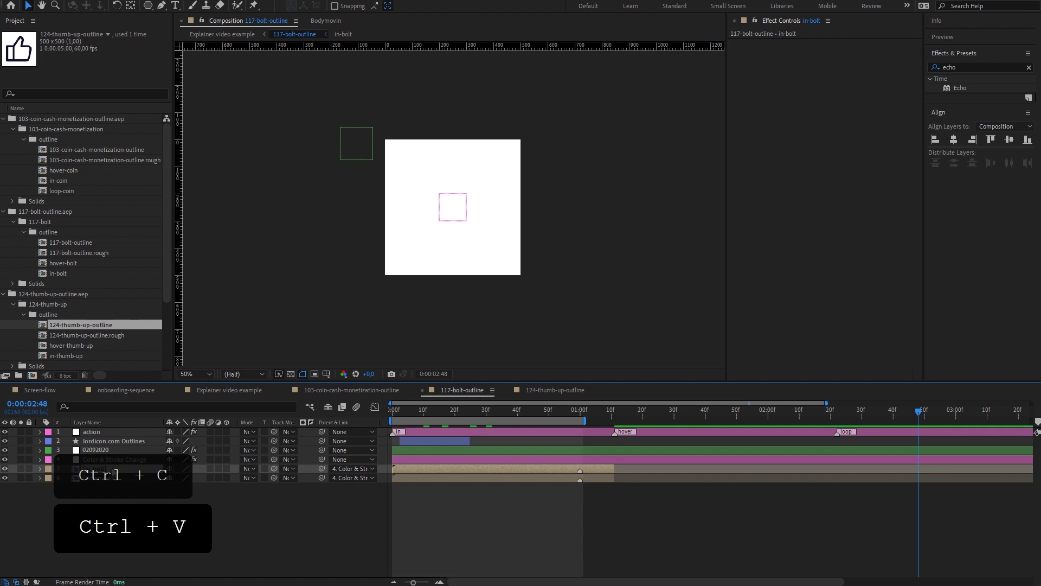
{"action": "left_click", "coordinate": [108, 477], "text": "shift"}
{"action": "left_click", "coordinate": [445, 490]}
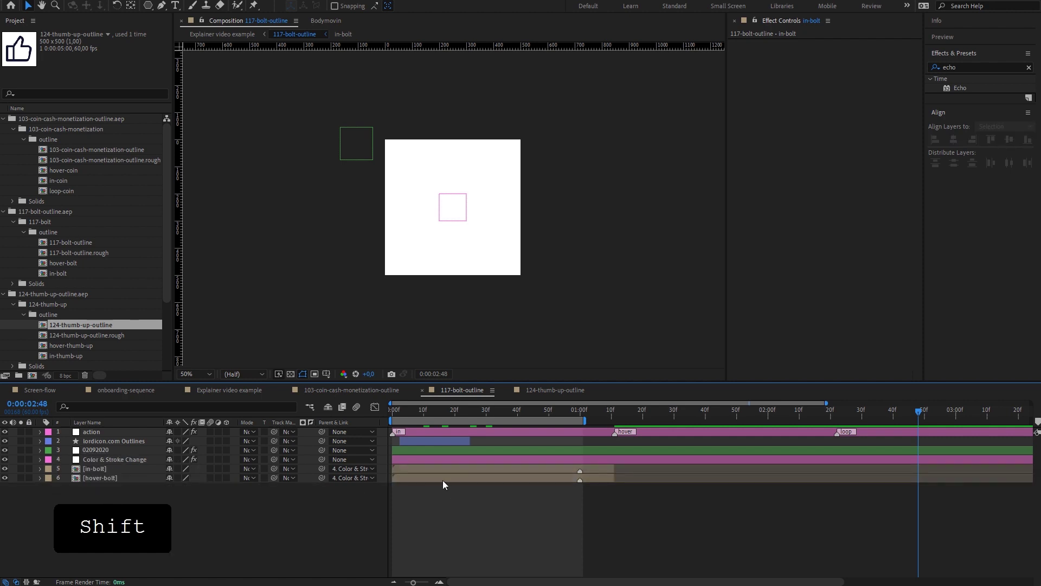
{"action": "left_click_drag", "start_coordinate": [442, 480], "coordinate": [670, 487]}
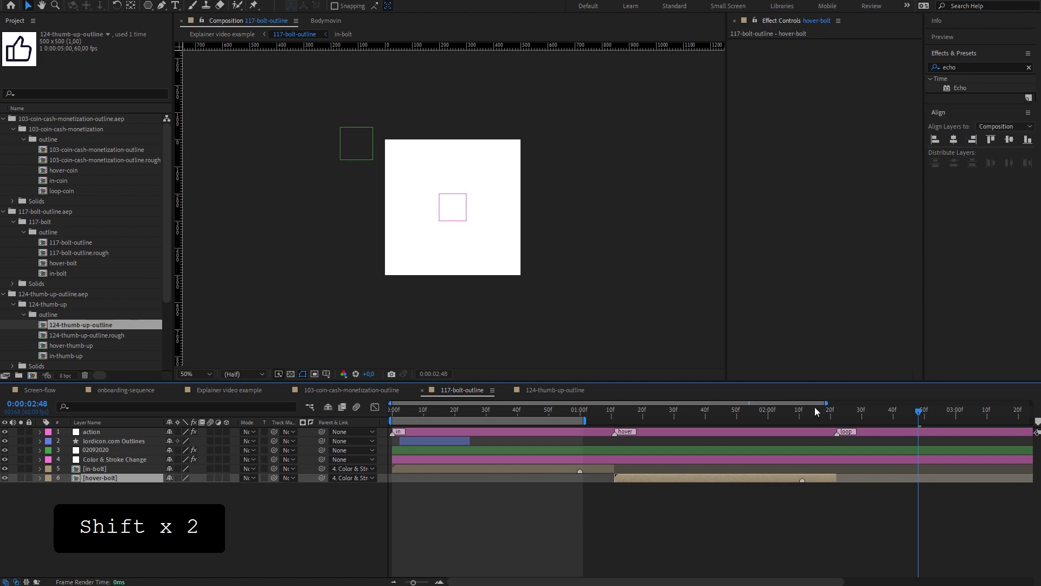
Remove the opacity expressions from the in-bolt and hover-bolt layers and return the playhead to 0:00:00:00
{"action": "left_click", "coordinate": [124, 470], "text": "shift"}
{"action": "key", "text": "t"}
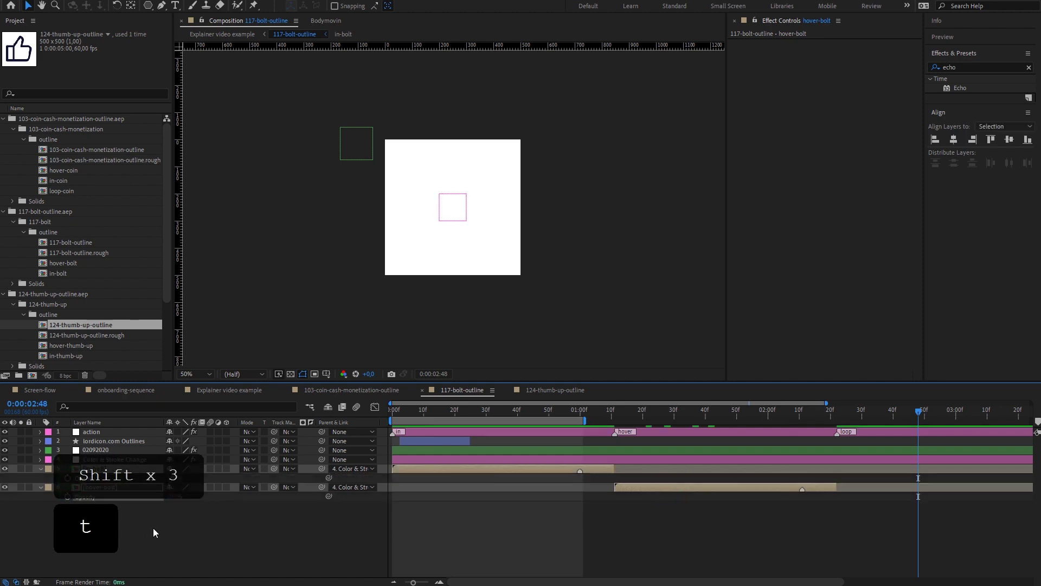
{"action": "left_click", "coordinate": [601, 445]}
{"action": "key", "text": "alt"}
{"action": "left_click_drag", "start_coordinate": [548, 415], "coordinate": [350, 442]}
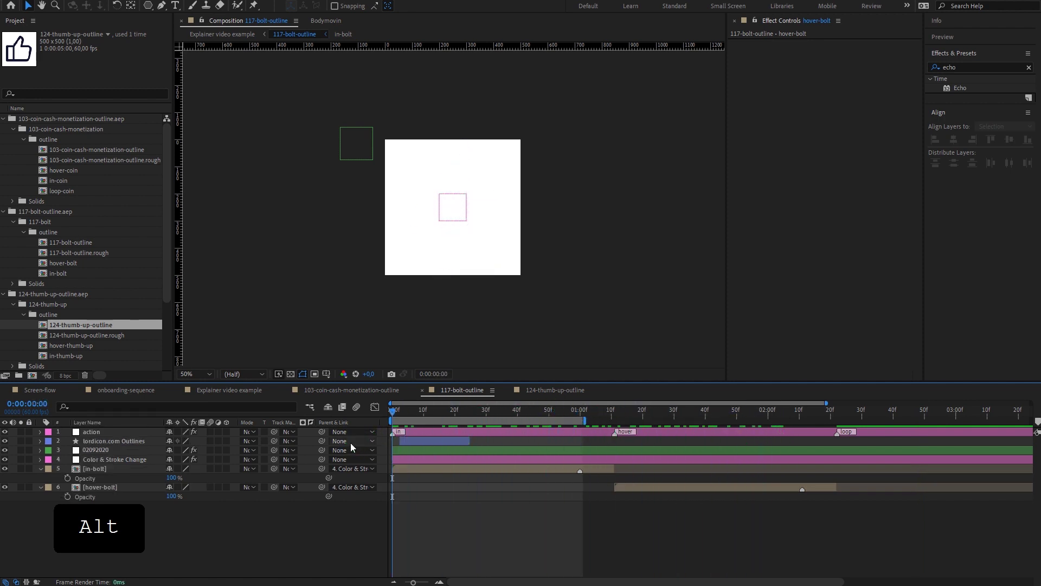
Preview the Explainer video example composition from the beginning with the three different icons
{"action": "left_click", "coordinate": [218, 394]}
{"action": "key", "text": "space"}
{"action": "key", "text": "space"}
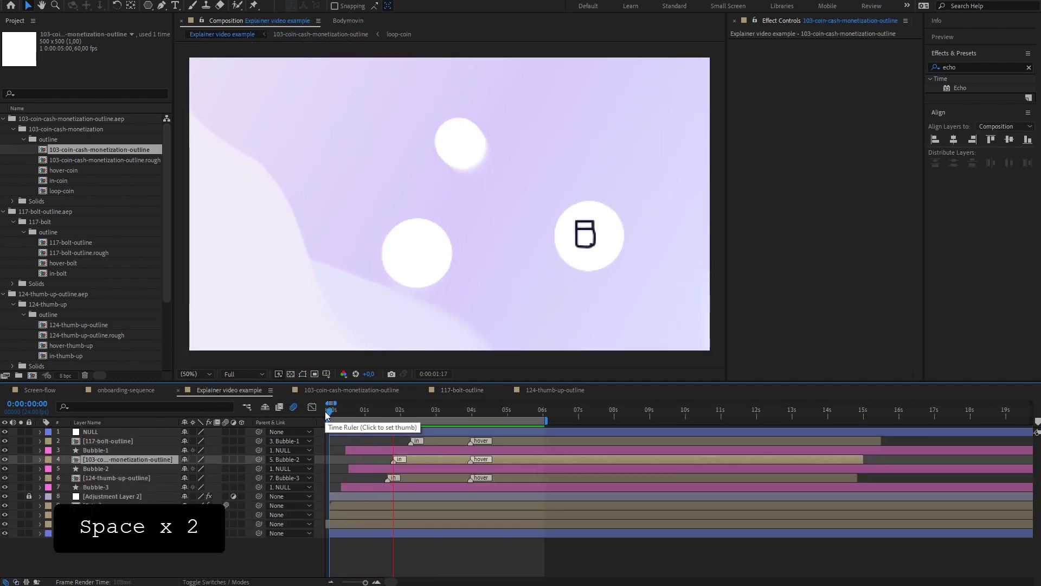
From the "hover" markers in the main composition, open the Bubble-2 coin composition and reveal the action layer's modified properties
{"action": "left_click", "coordinate": [467, 411]}
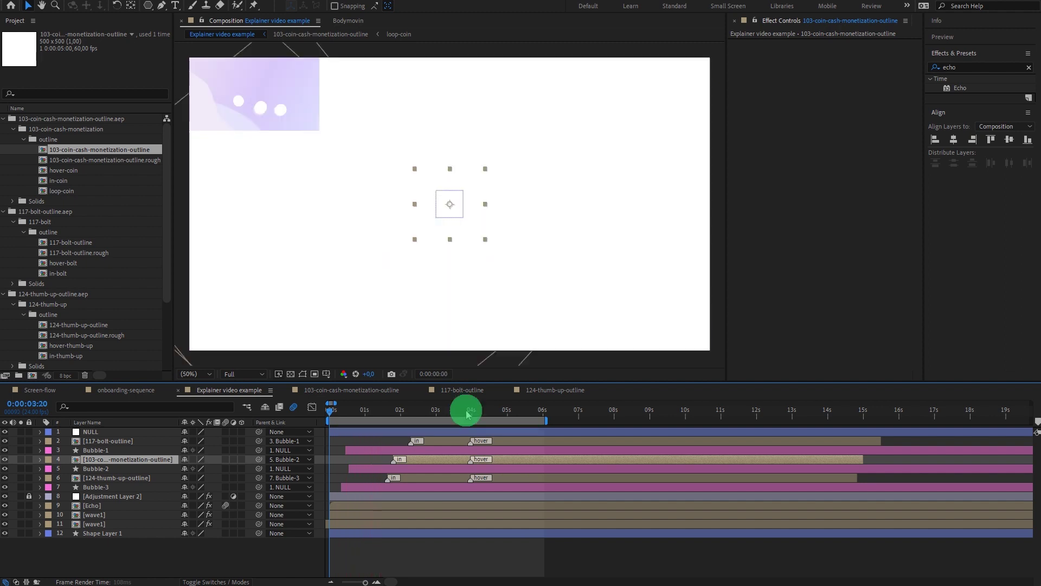
{"action": "left_click_drag", "start_coordinate": [466, 412], "coordinate": [470, 411]}
{"action": "key", "text": "shift"}
{"action": "double_click", "coordinate": [125, 461]}
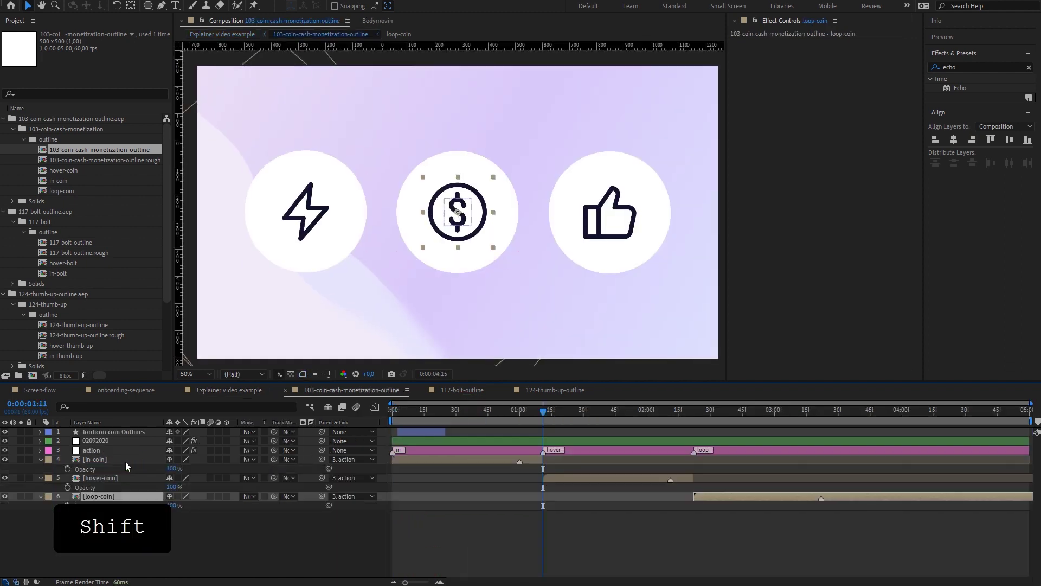
{"action": "left_click", "coordinate": [90, 451]}
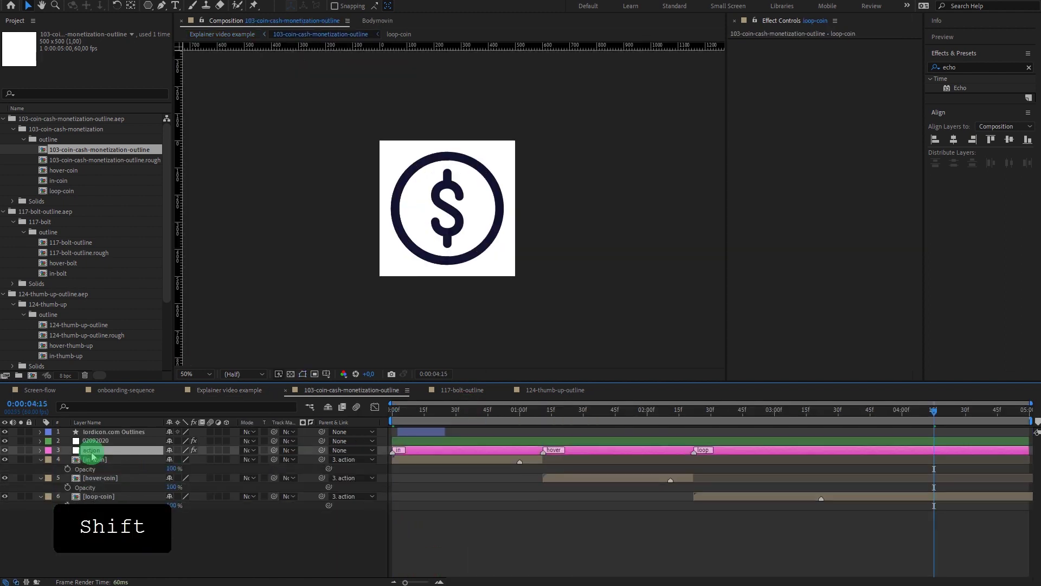
{"action": "key", "text": "u"}
{"action": "key", "text": "u"}
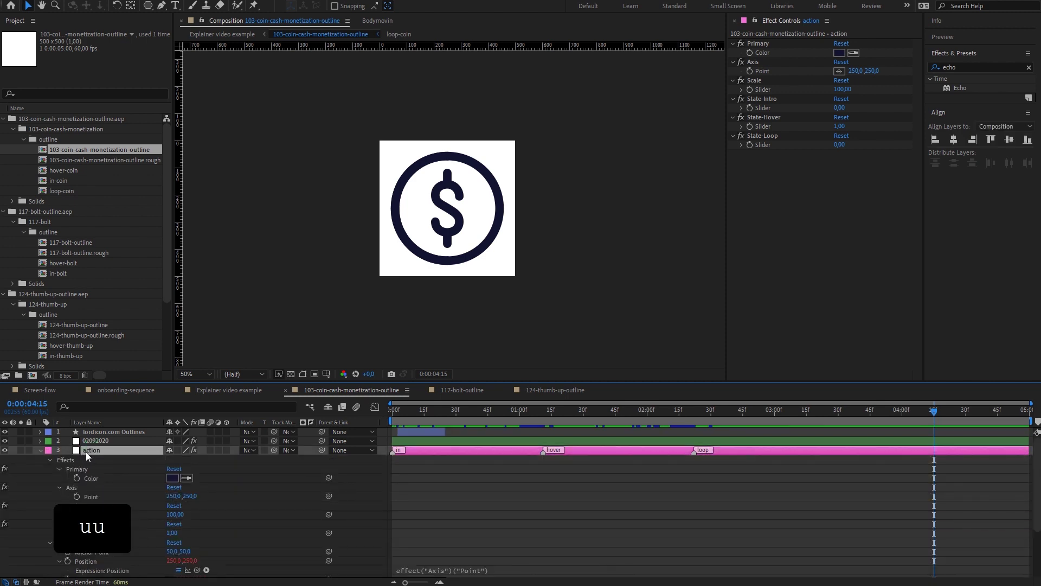
Set the action layer's Primary color to purple 84147D
{"action": "left_click", "coordinate": [172, 477]}
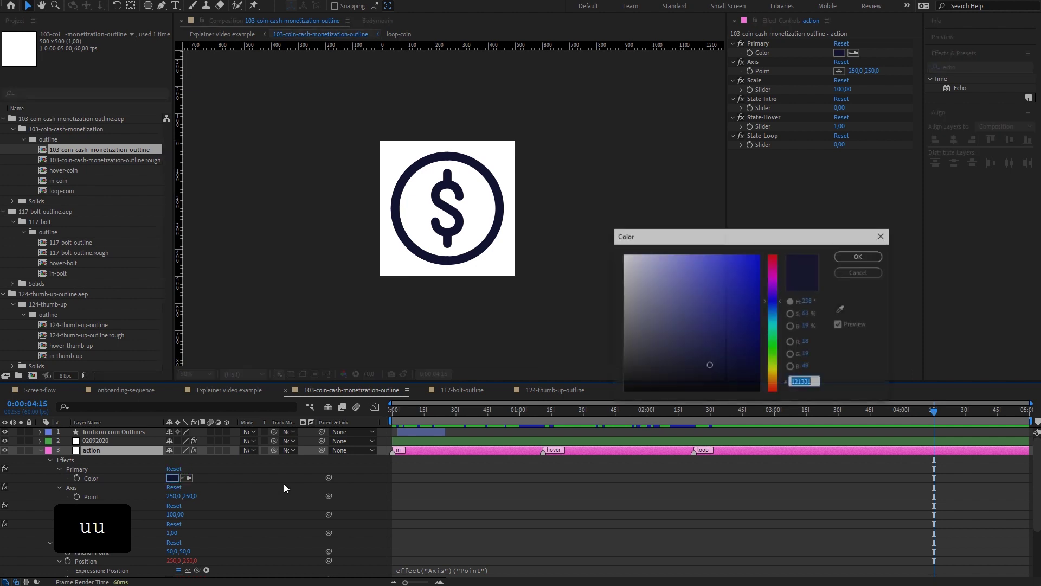
{"action": "left_click", "coordinate": [747, 291]}
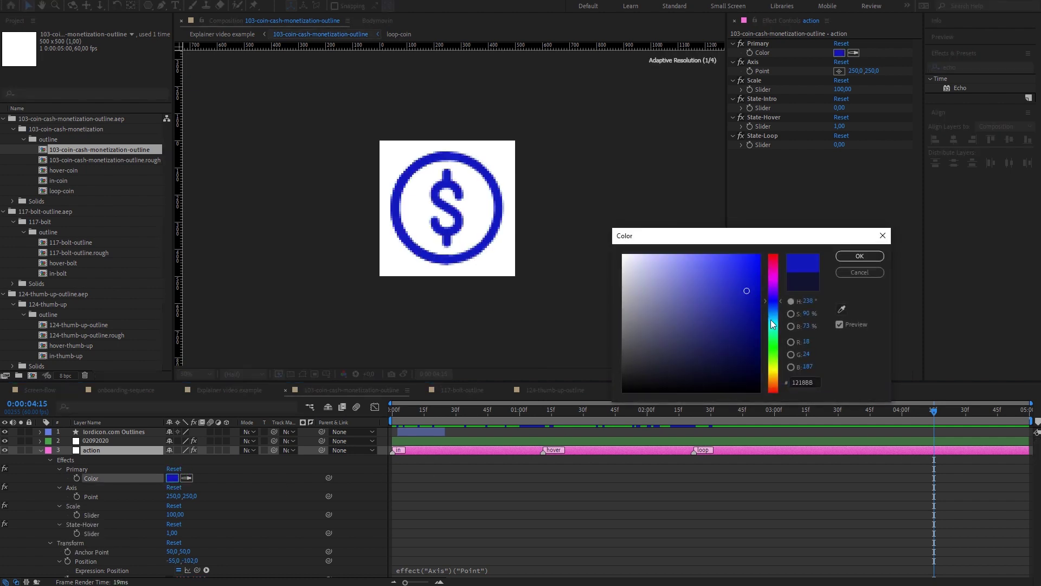
{"action": "mouse_move", "coordinate": [772, 292]}
{"action": "left_mouse_down"}
{"action": "mouse_move", "coordinate": [774, 325]}
{"action": "mouse_move", "coordinate": [773, 275]}
{"action": "mouse_move", "coordinate": [732, 328]}
{"action": "mouse_move", "coordinate": [740, 320]}
{"action": "left_mouse_up"}
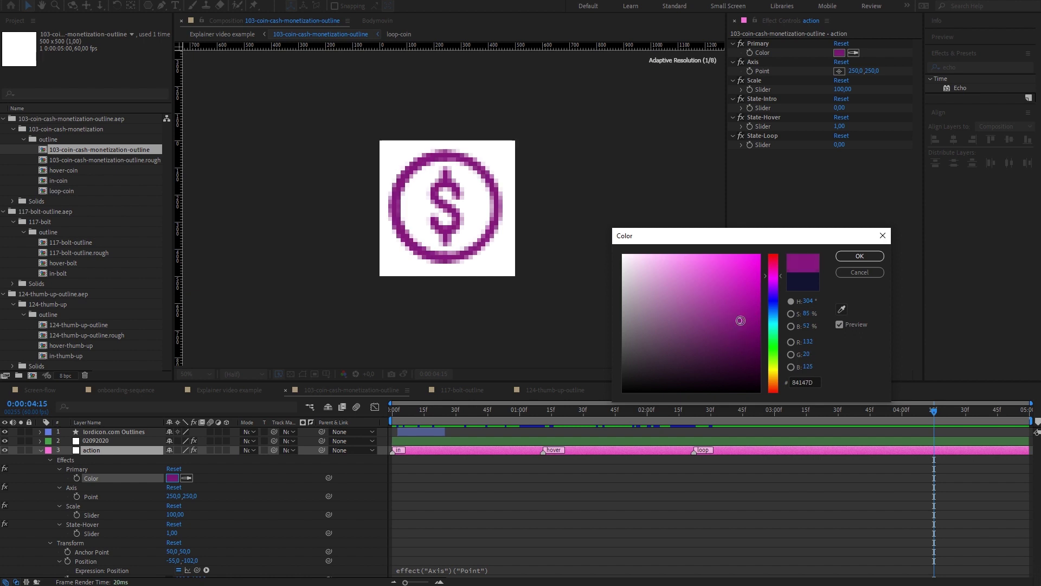
{"action": "key", "text": "Return"}
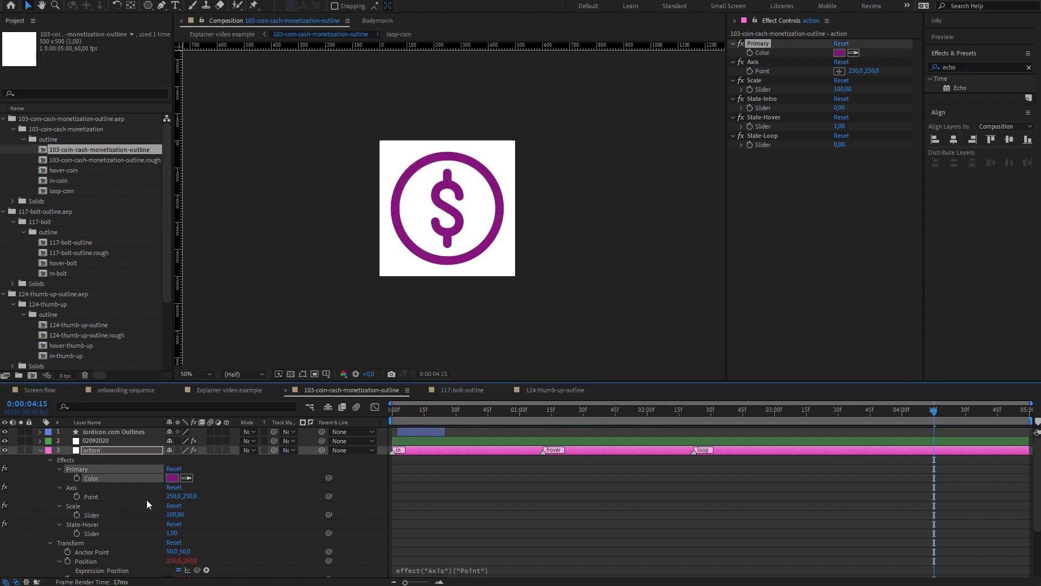
Copy the coin action layer's effects onto the Color & Stroke Change layer in 117-bolt-outline
{"action": "left_click", "coordinate": [81, 459]}
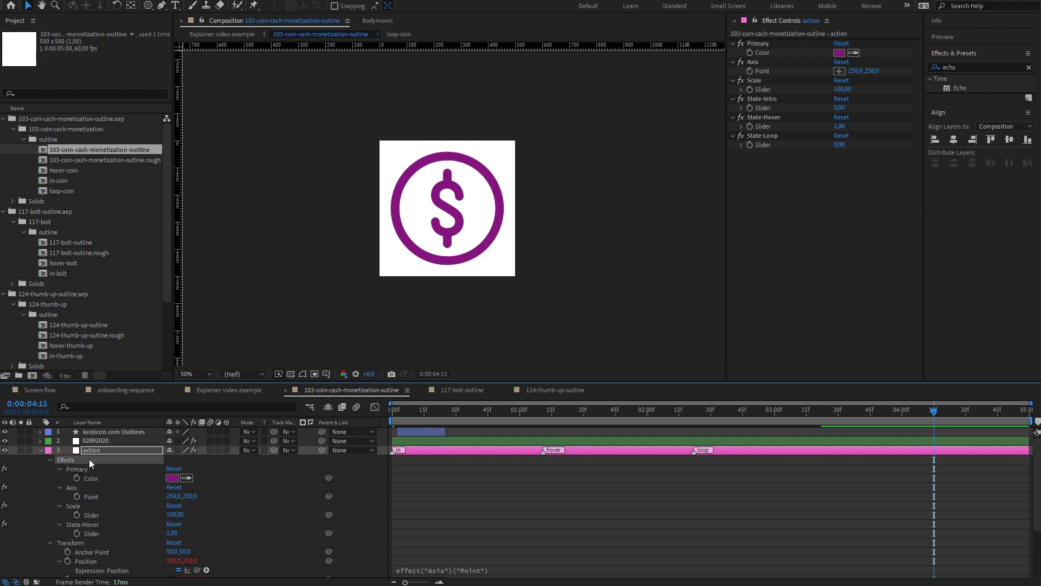
{"action": "key", "text": "ctrl+c"}
{"action": "left_click", "coordinate": [474, 388]}
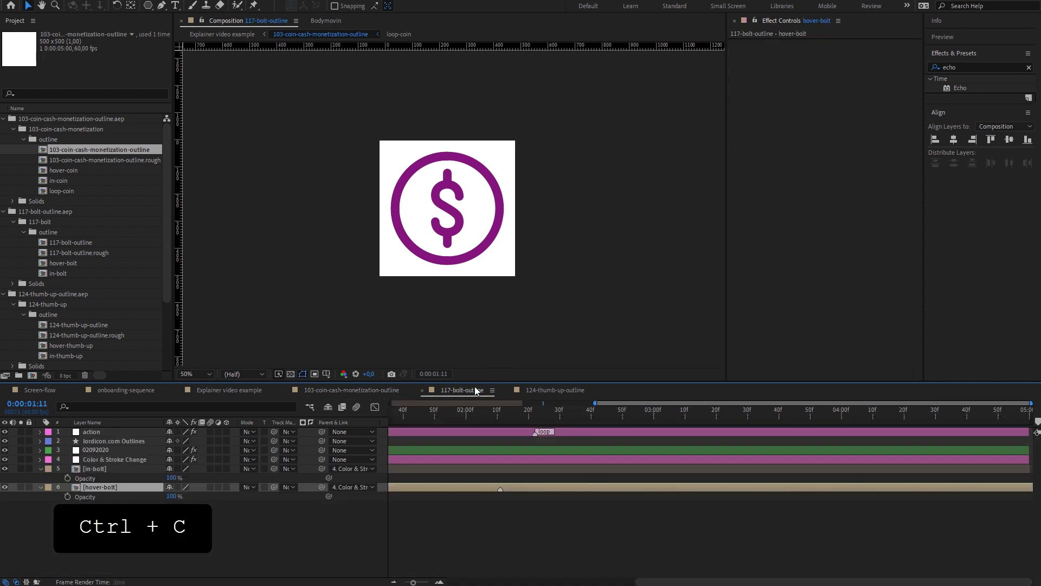
{"action": "left_click", "coordinate": [109, 459]}
{"action": "key", "text": "ctrl+v"}
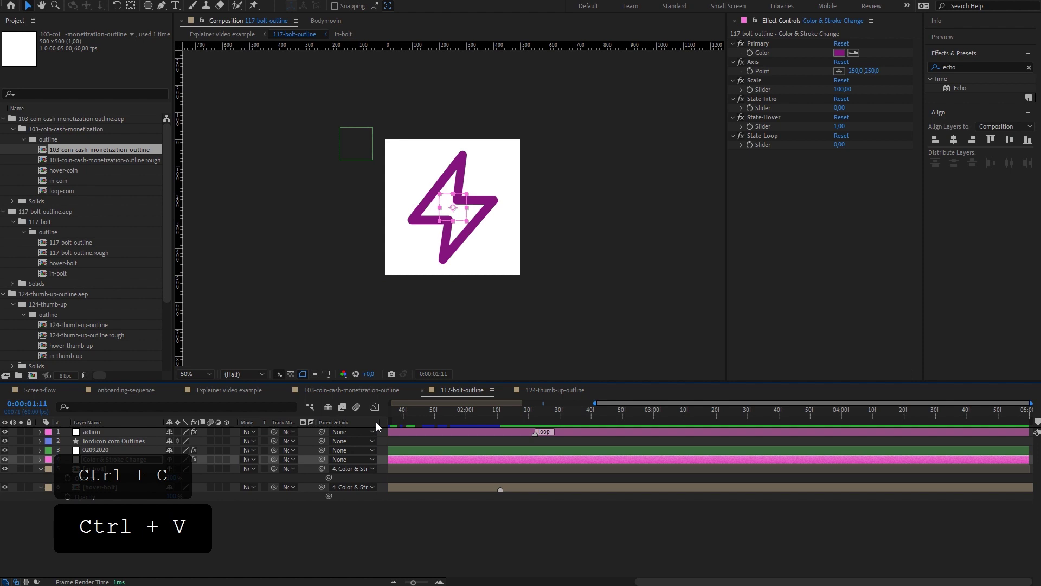
Paste the copied effects onto the Color & Stroke Change layer in 124-thumb-up-outline, and return to Explainer video example at 0:00:03:23
{"action": "left_click", "coordinate": [560, 389]}
{"action": "left_click", "coordinate": [121, 460]}
{"action": "key", "text": "ctrl+v"}
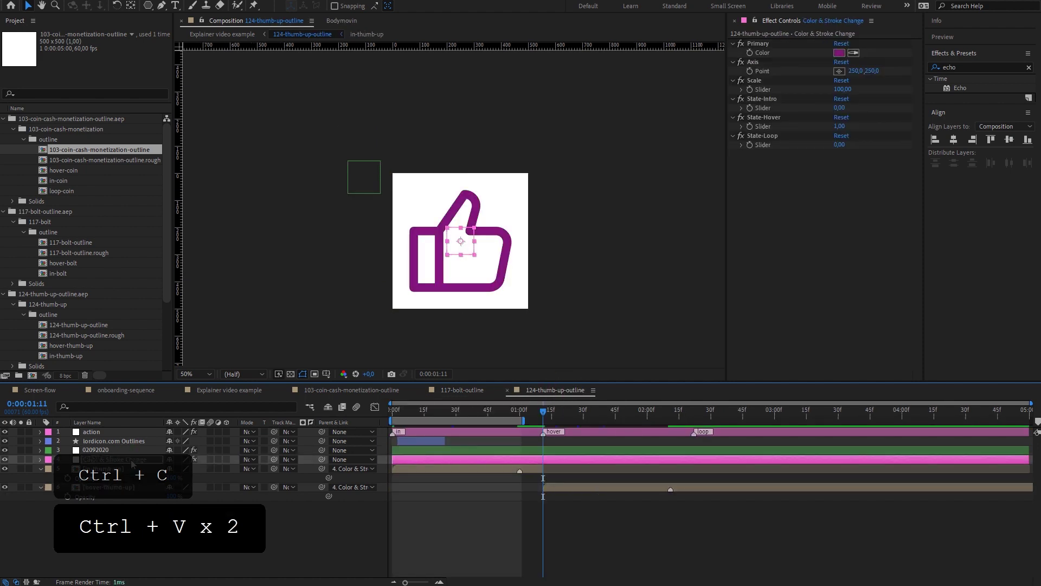
{"action": "left_click", "coordinate": [229, 390]}
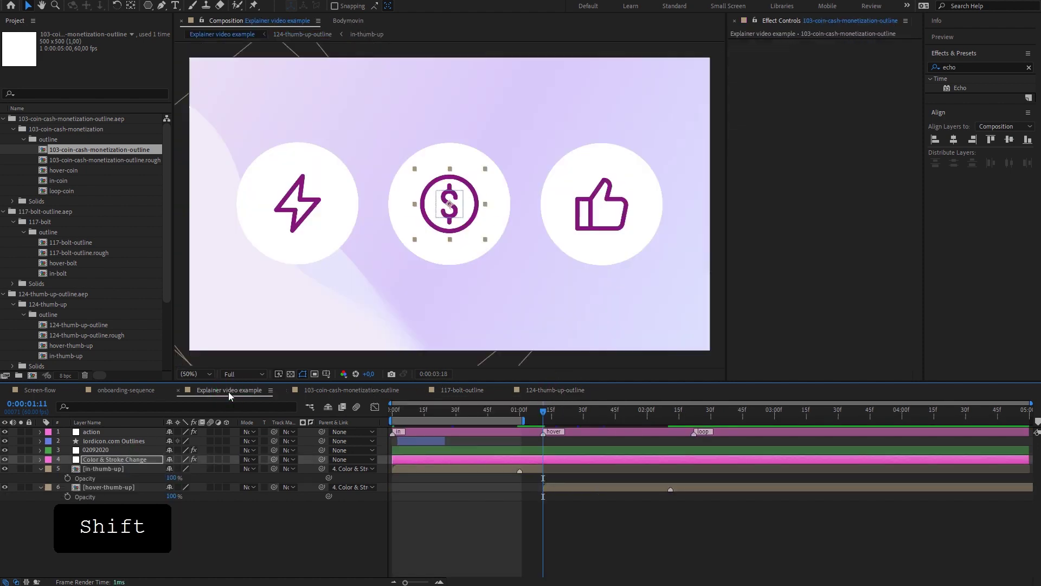
{"action": "mouse_move", "coordinate": [468, 414]}
{"action": "left_mouse_down"}
{"action": "mouse_move", "coordinate": [495, 414]}
{"action": "mouse_move", "coordinate": [397, 424]}
{"action": "mouse_move", "coordinate": [472, 428]}
{"action": "left_mouse_up"}
Find the Change Color effect and apply it to the bolt icon layer in Bubble-1
{"action": "left_click", "coordinate": [980, 66]}
{"action": "key", "text": "Delete"}
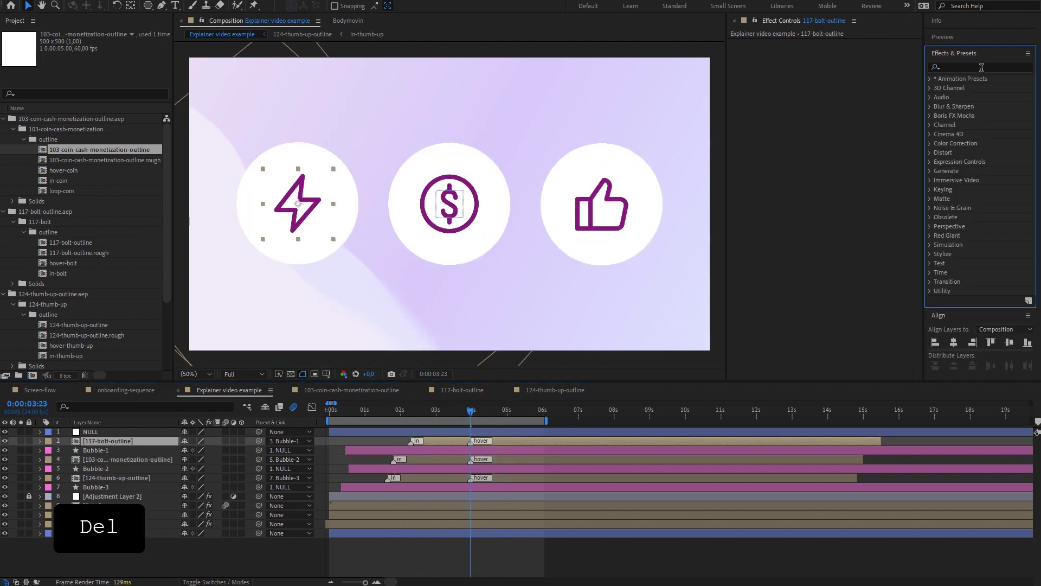
{"action": "type", "text": "change"}
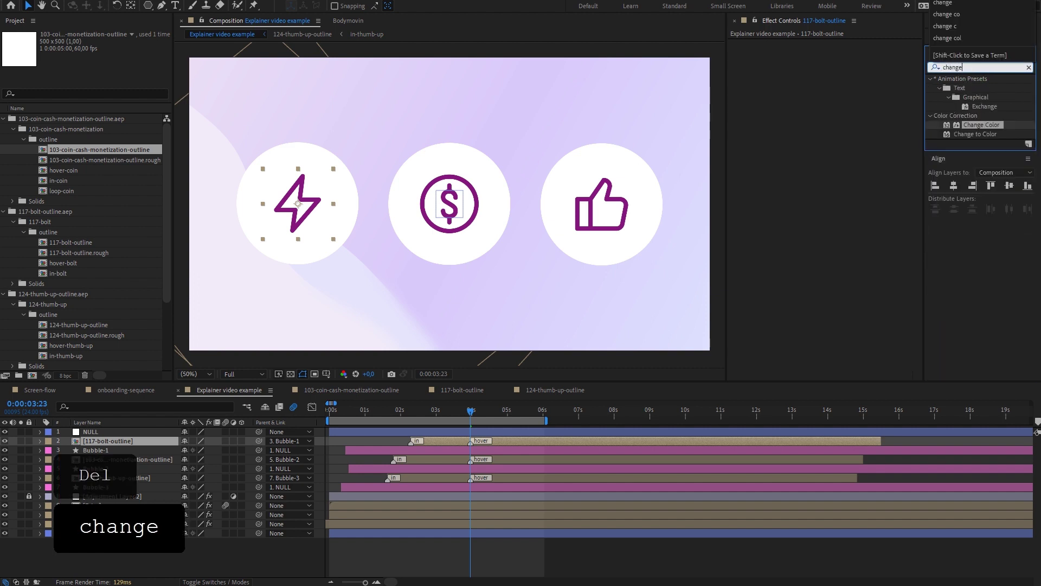
{"action": "left_click_drag", "start_coordinate": [983, 128], "coordinate": [309, 216]}
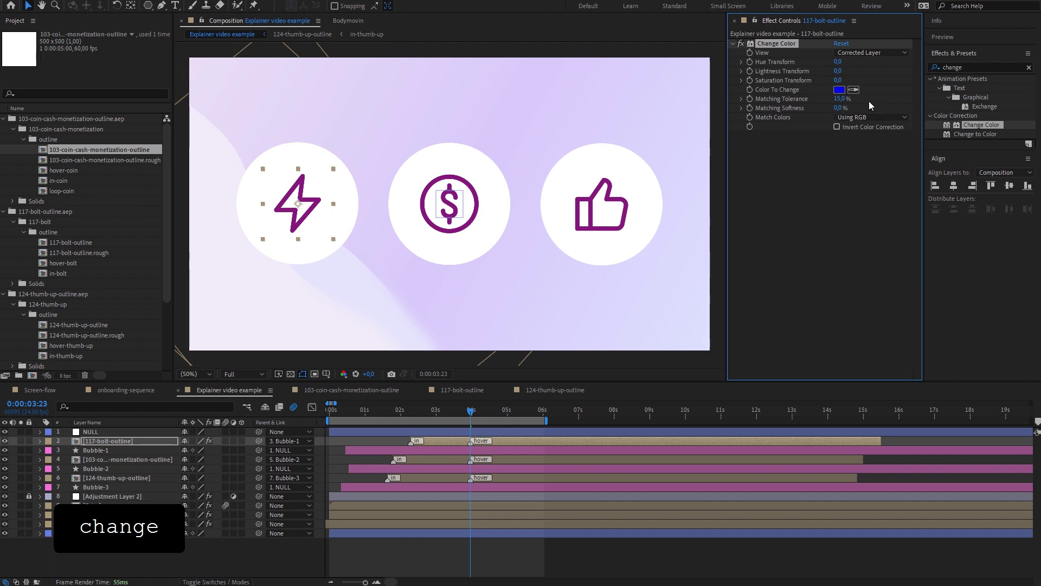
Sample the bolt's purple as Color To Change, and set Hue Transform to 42 and Lightness Transform to 25
{"action": "left_click", "coordinate": [851, 90]}
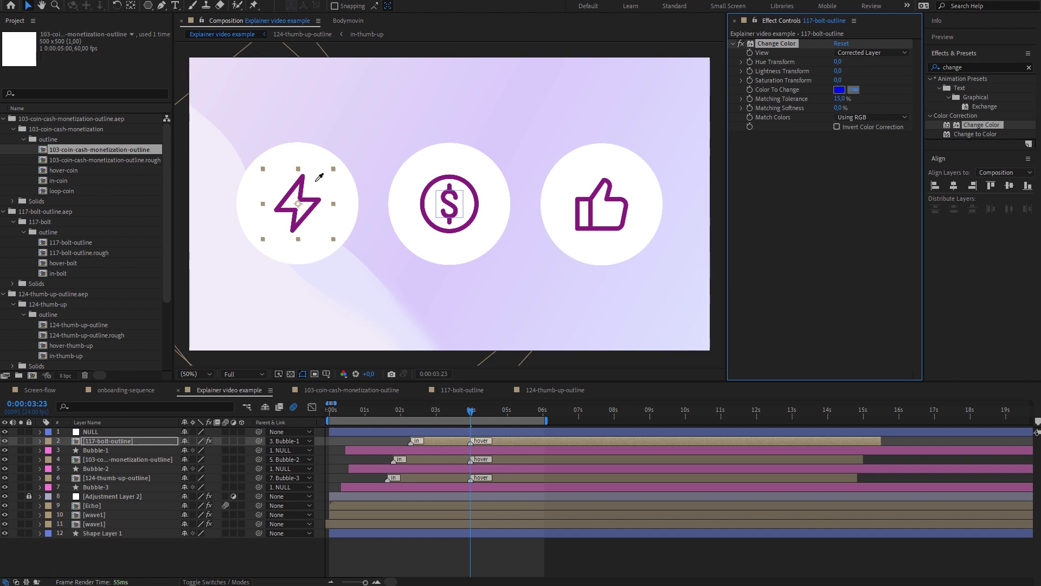
{"action": "left_click", "coordinate": [302, 176]}
{"action": "left_click_drag", "start_coordinate": [839, 63], "coordinate": [861, 81]}
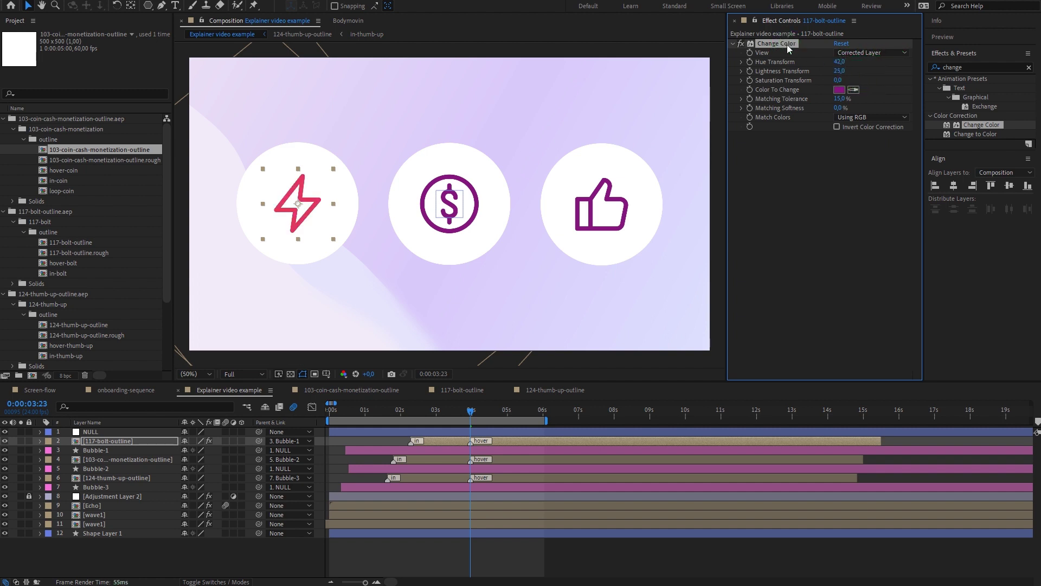
Copy the bolt's Change Color effect onto the coin and thumb-up icon layers
{"action": "key", "text": "ctrl+c"}
{"action": "left_click", "coordinate": [464, 186]}
{"action": "key", "text": "ctrl+v"}
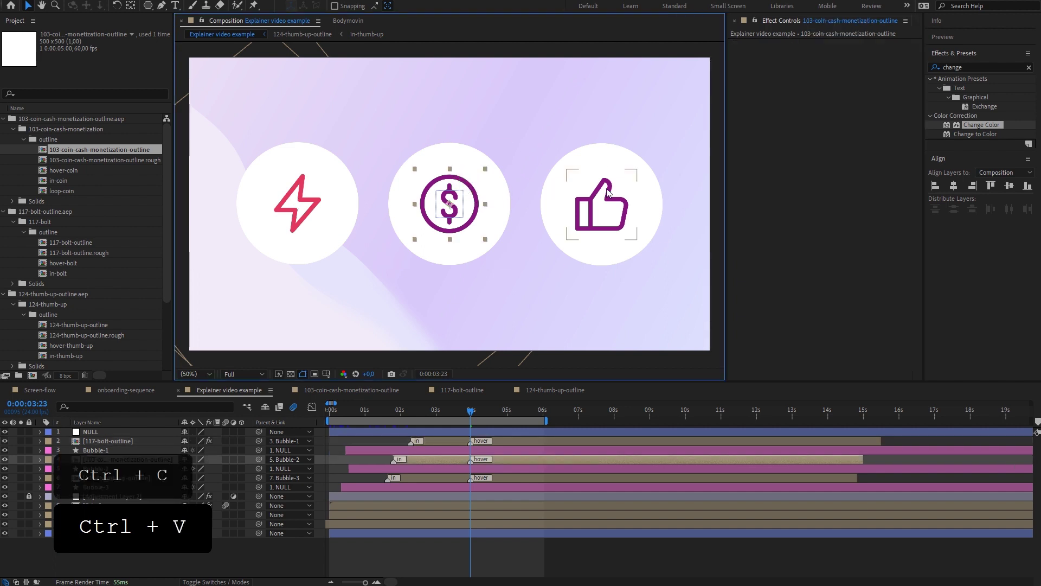
{"action": "left_click", "coordinate": [607, 204]}
{"action": "key", "text": "ctrl+v"}
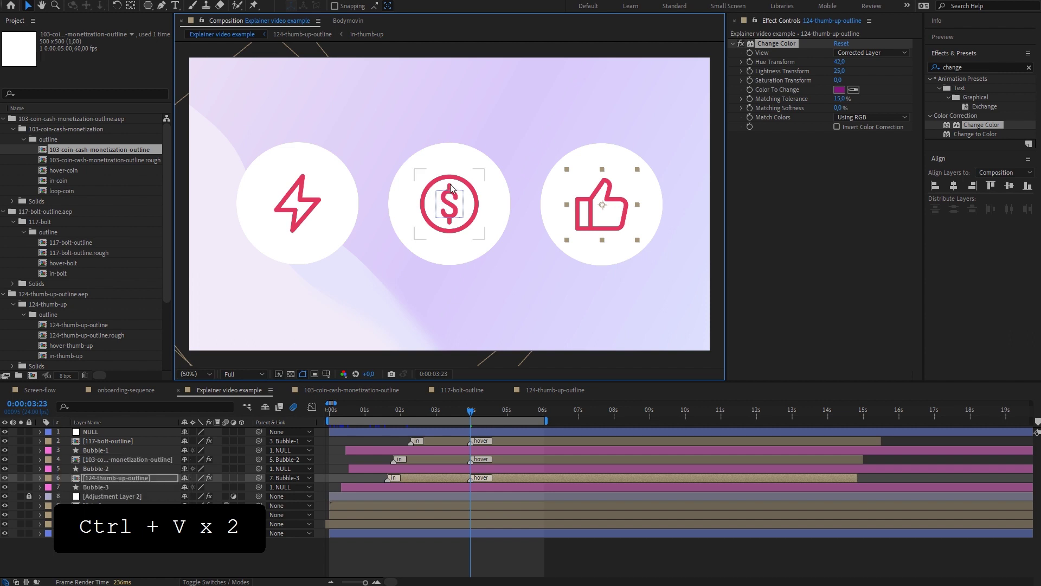
{"action": "left_click", "coordinate": [392, 389]}
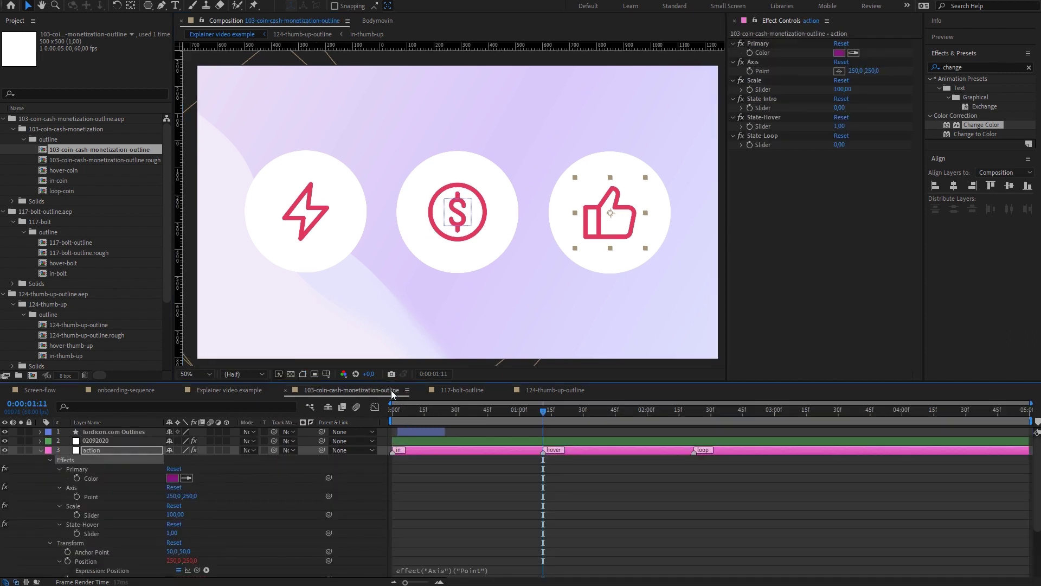
{"action": "left_click", "coordinate": [458, 388]}
{"action": "left_click", "coordinate": [545, 389]}
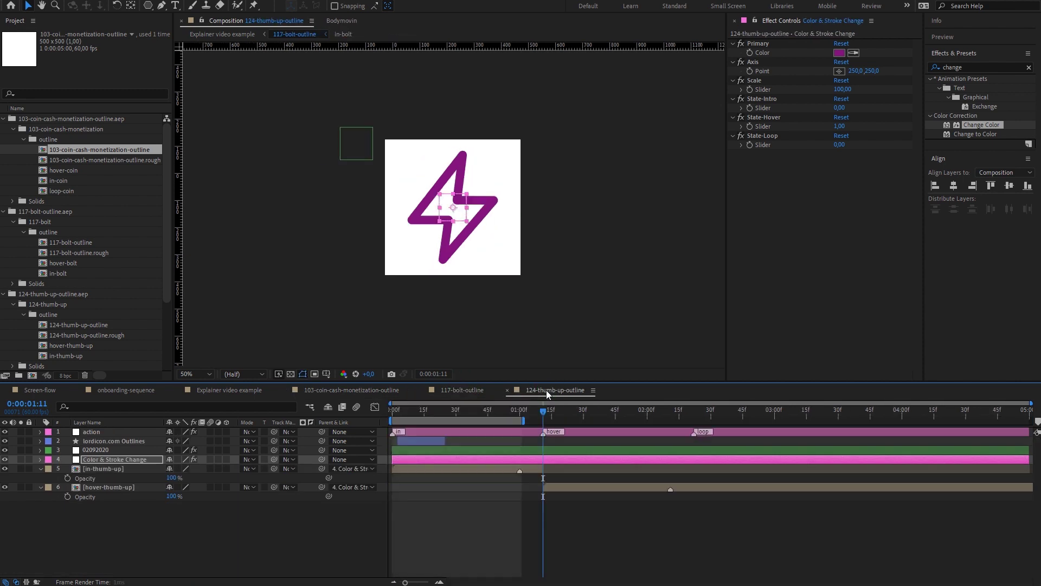
{"action": "left_click", "coordinate": [243, 390]}
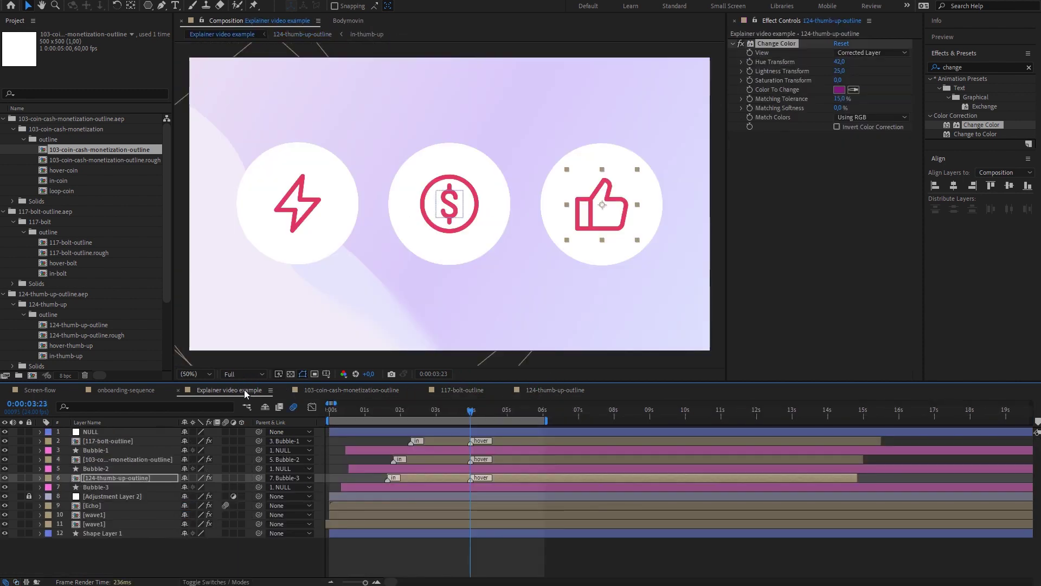
Find the Fill effect and apply it to the bolt icon layer in Bubble-1
{"action": "left_click", "coordinate": [947, 67]}
{"action": "type", "text": "fill"}
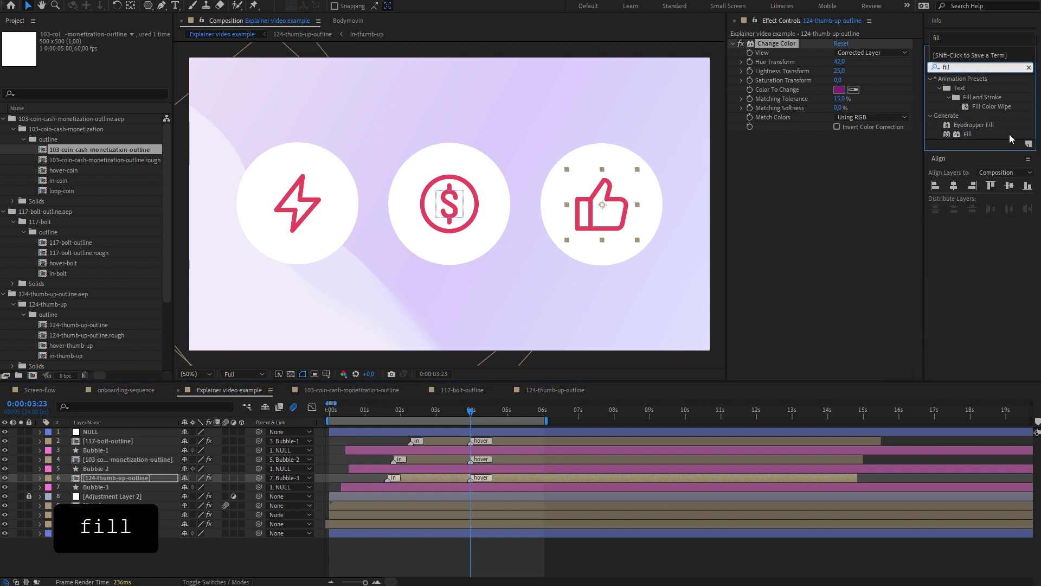
{"action": "left_click_drag", "start_coordinate": [966, 134], "coordinate": [287, 198]}
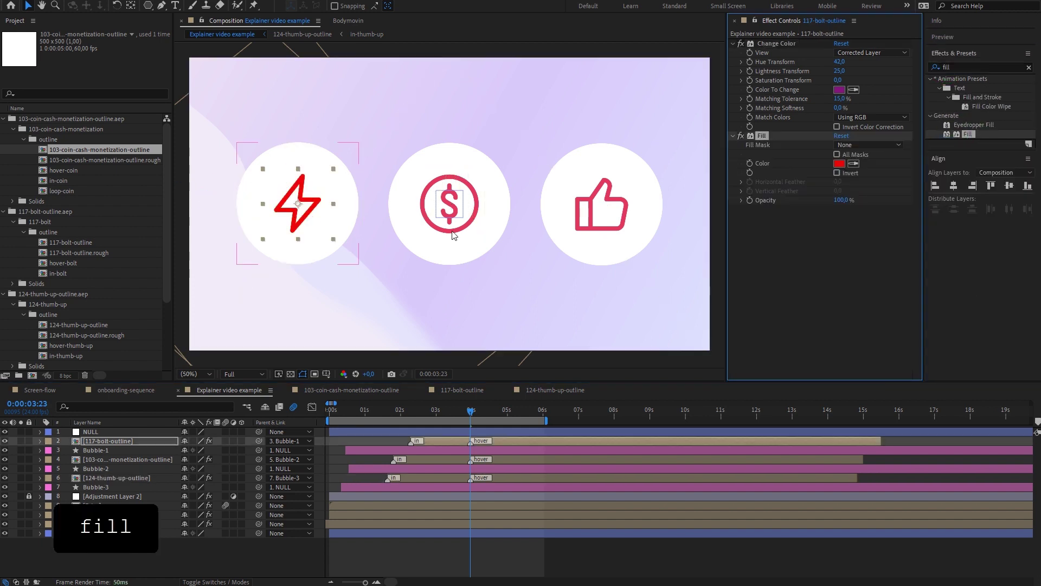
Change the bolt's Fill color from red to a bright magenta-purple
{"action": "left_click", "coordinate": [842, 164]}
{"action": "mouse_move", "coordinate": [775, 327]}
{"action": "left_mouse_down"}
{"action": "mouse_move", "coordinate": [774, 280]}
{"action": "mouse_move", "coordinate": [768, 311]}
{"action": "left_mouse_up"}
{"action": "left_click", "coordinate": [844, 260]}
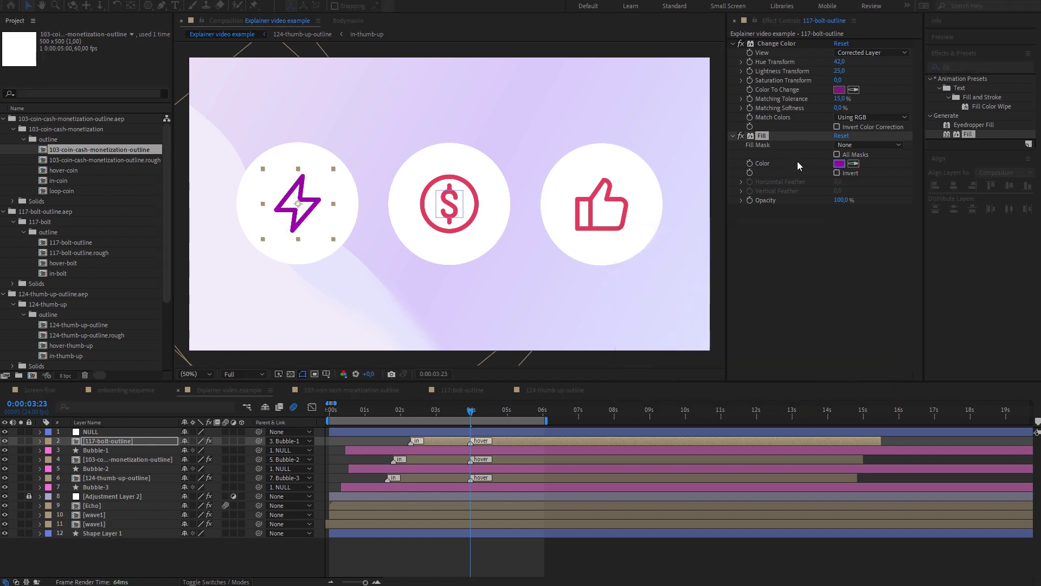
{"action": "left_click", "coordinate": [840, 163]}
{"action": "mouse_move", "coordinate": [759, 304]}
{"action": "left_mouse_down"}
{"action": "mouse_move", "coordinate": [765, 274]}
{"action": "mouse_move", "coordinate": [795, 273]}
{"action": "left_mouse_up"}
{"action": "left_click", "coordinate": [856, 257]}
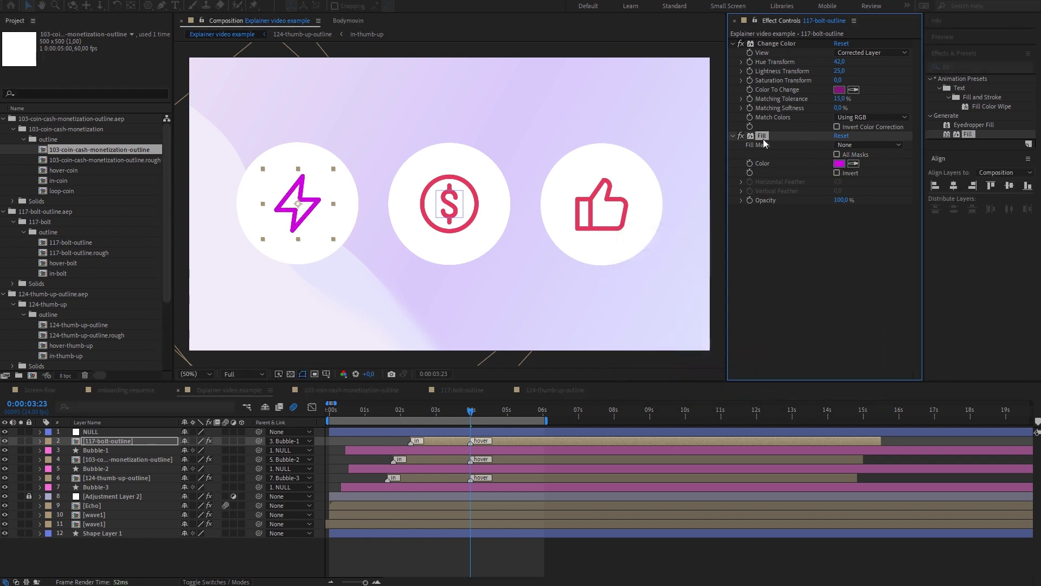
Copy the bolt's Fill effect onto the coin and thumb-up icon layers
{"action": "left_click", "coordinate": [482, 194]}
{"action": "key", "text": "ctrl+v"}
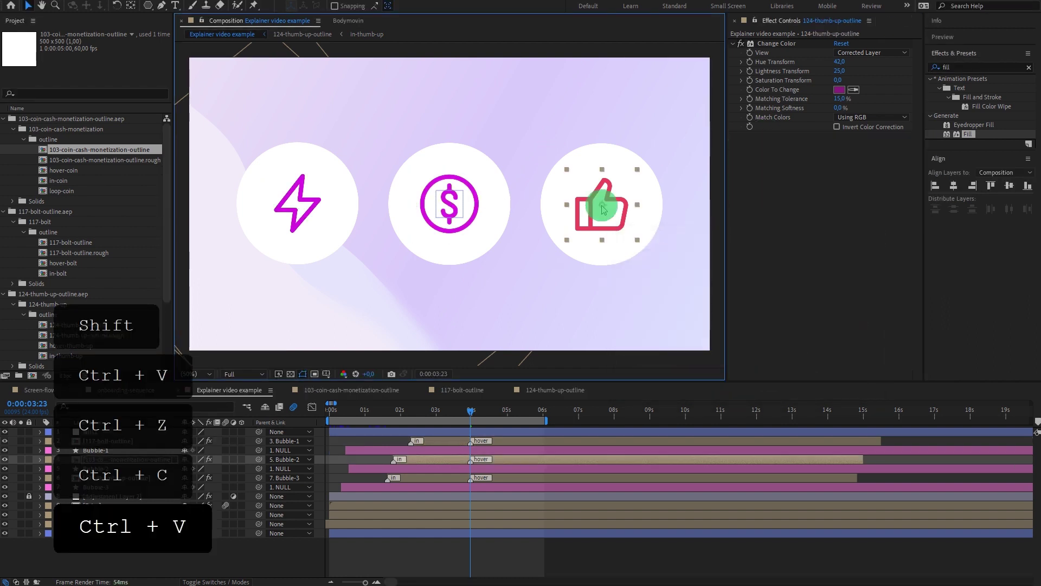
{"action": "left_click", "coordinate": [604, 209]}
{"action": "key", "text": "ctrl+v"}
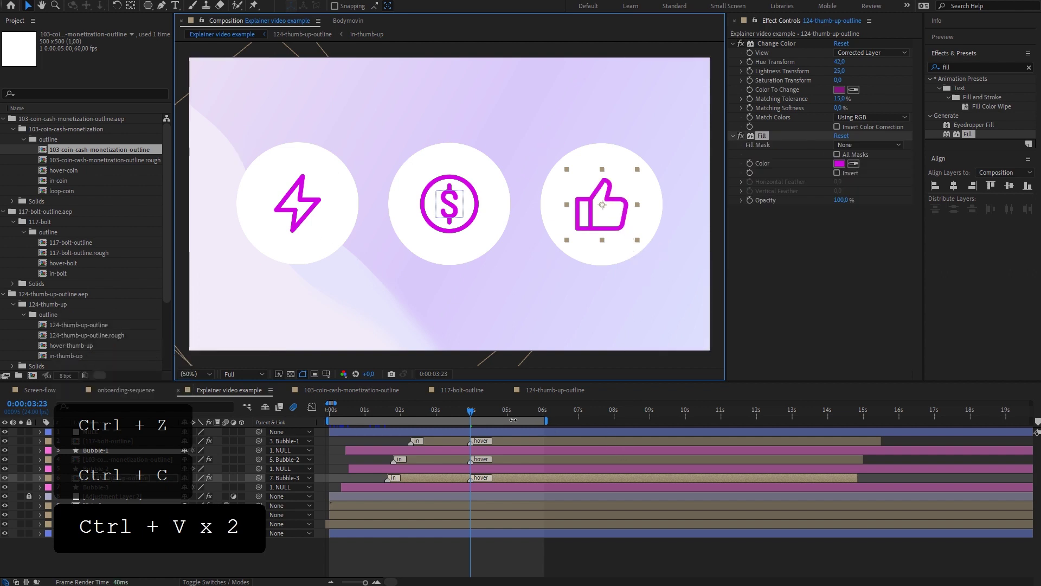